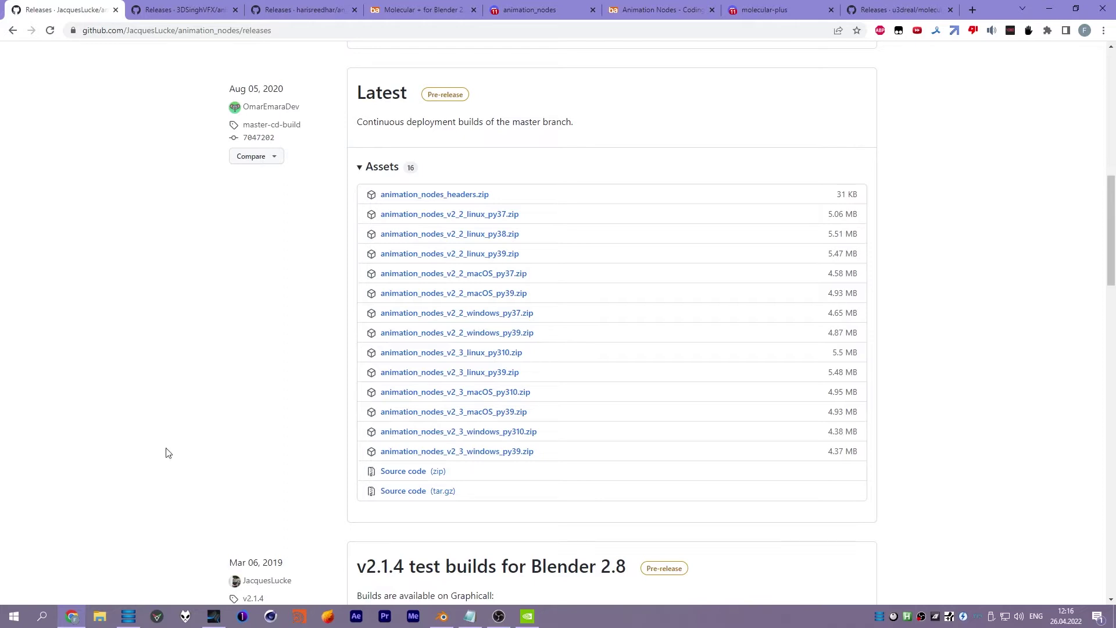
- Compare the 3DSinghVFX, Animation Nodes and bluefox extension release pages on GitHub
click(186, 12)
click(89, 13)
click(308, 12)
scroll(199, 299, up, 5)
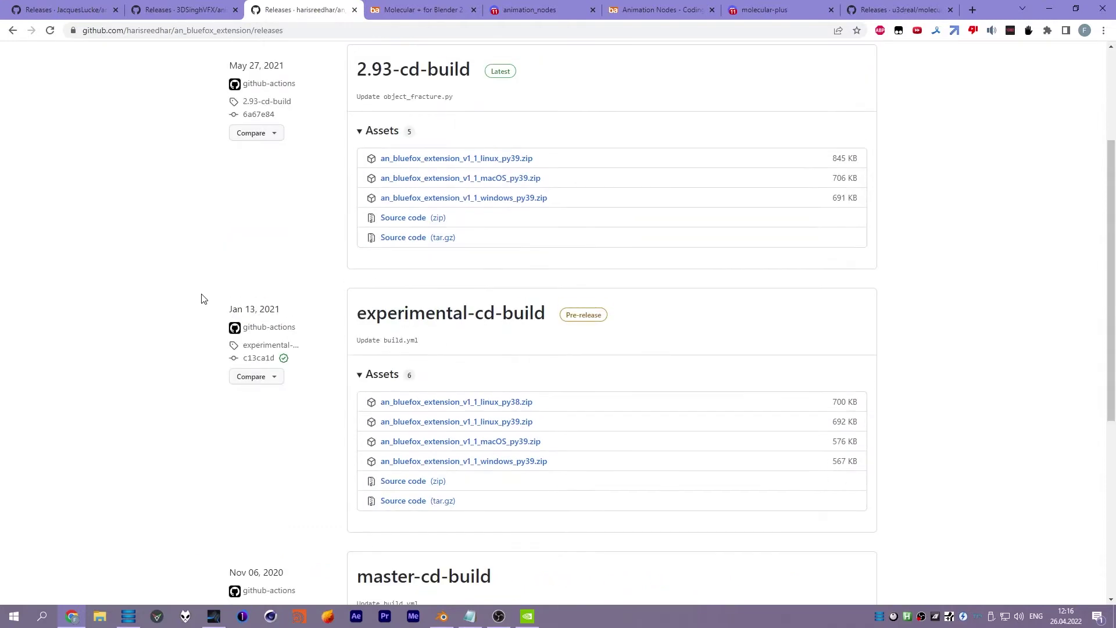
scroll(199, 298, down, 5)
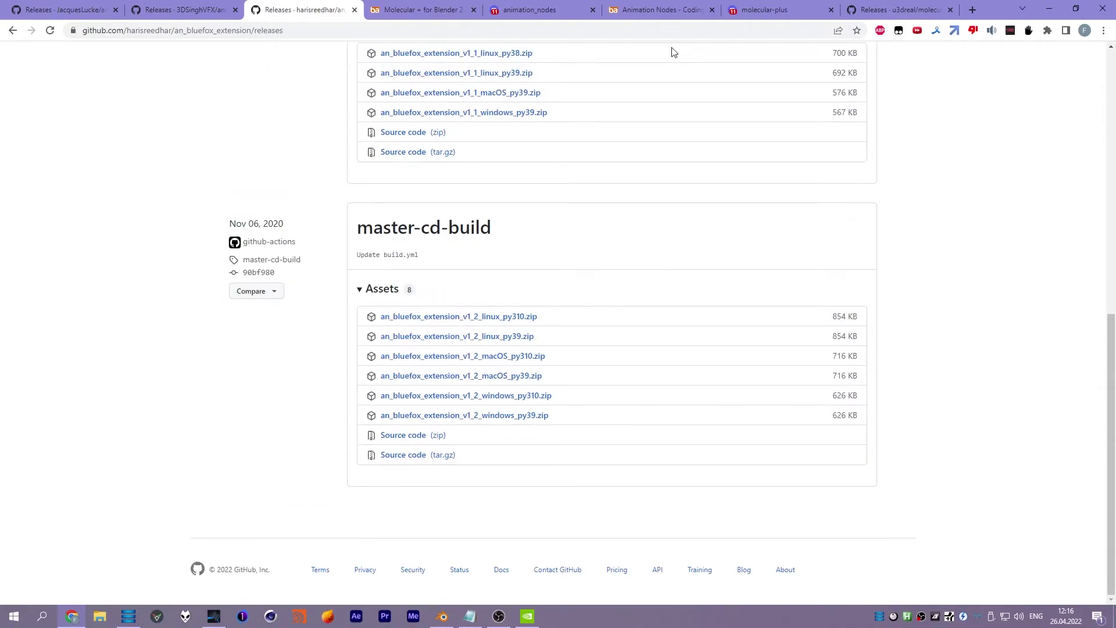
- Skim the Molecular + for Blender forum thread, then scroll the Animation Nodes release assets
click(428, 14)
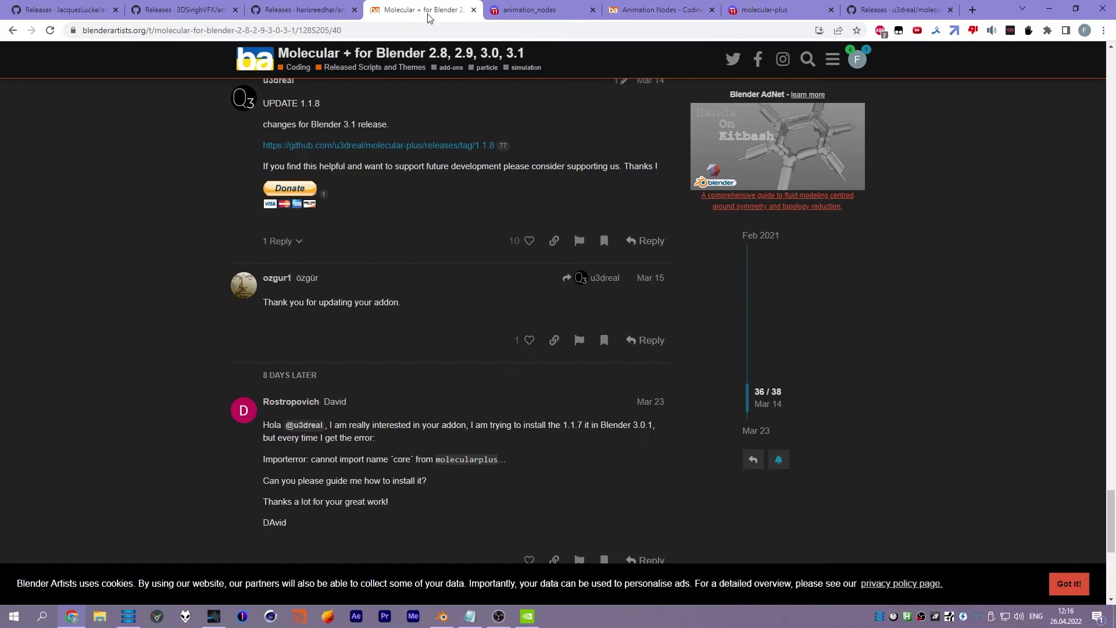
scroll(343, 314, down, 2)
scroll(236, 325, down, 2)
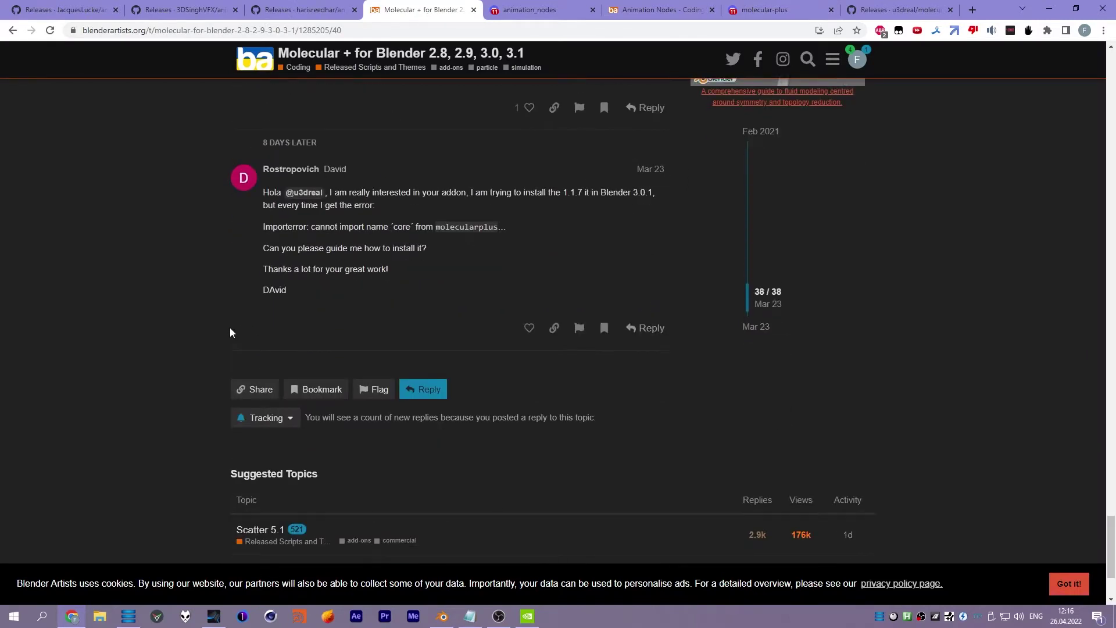
key(ctrl+1)
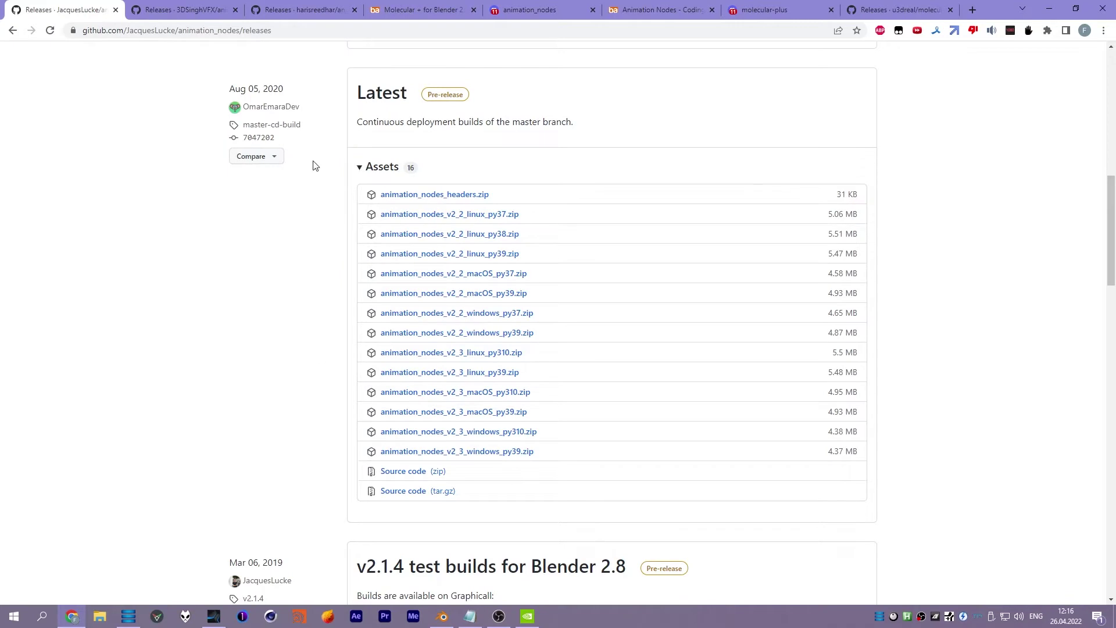
scroll(321, 304, down, 3)
scroll(314, 307, up, 3)
scroll(276, 324, down, 1)
scroll(285, 378, down, 1)
click(442, 616)
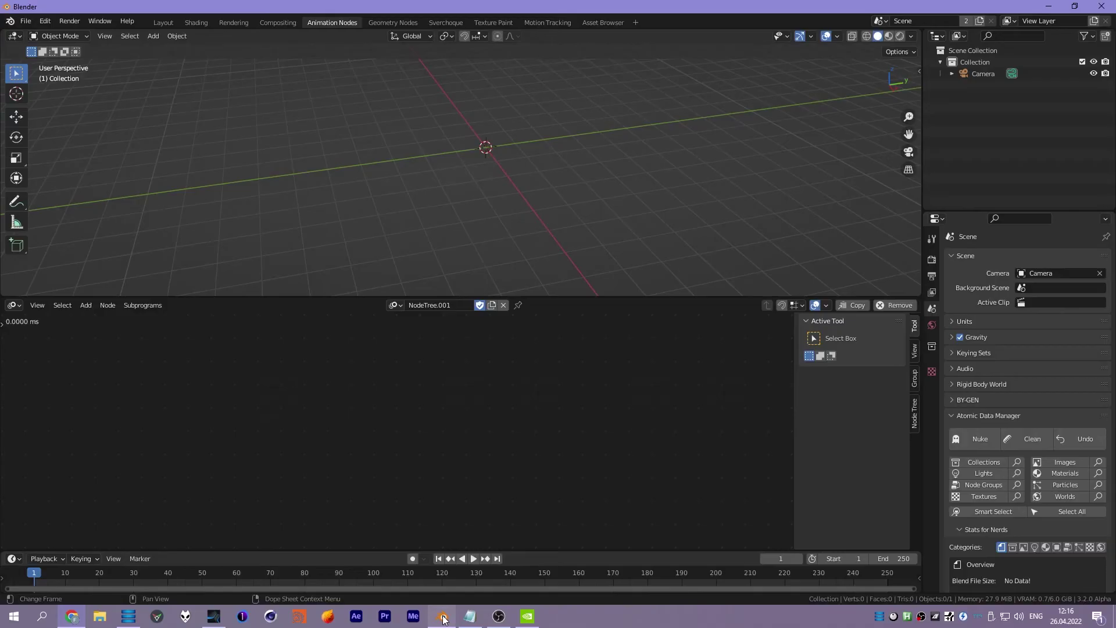
key(shift+a)
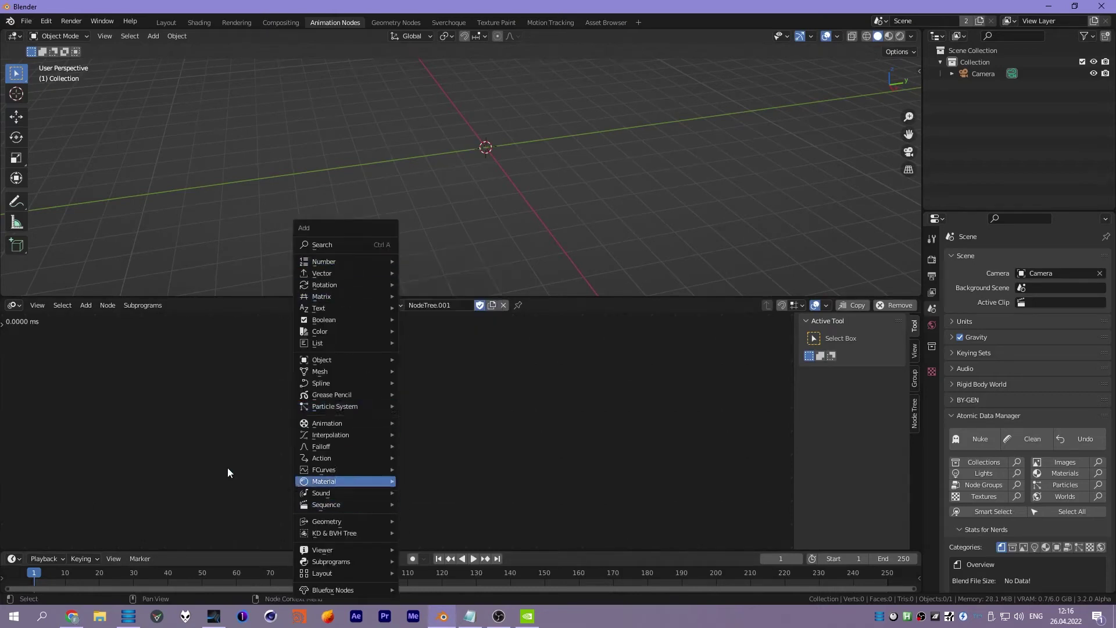
key(alt+Tab)
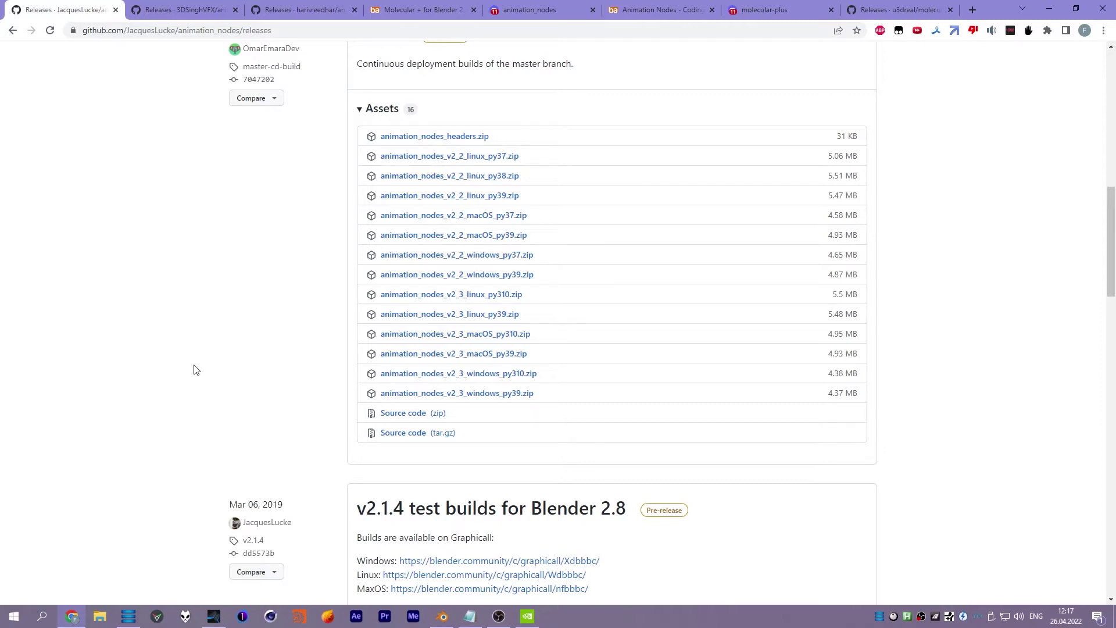
scroll(348, 322, up, 1)
scroll(297, 279, down, 1)
key(alt+Tab)
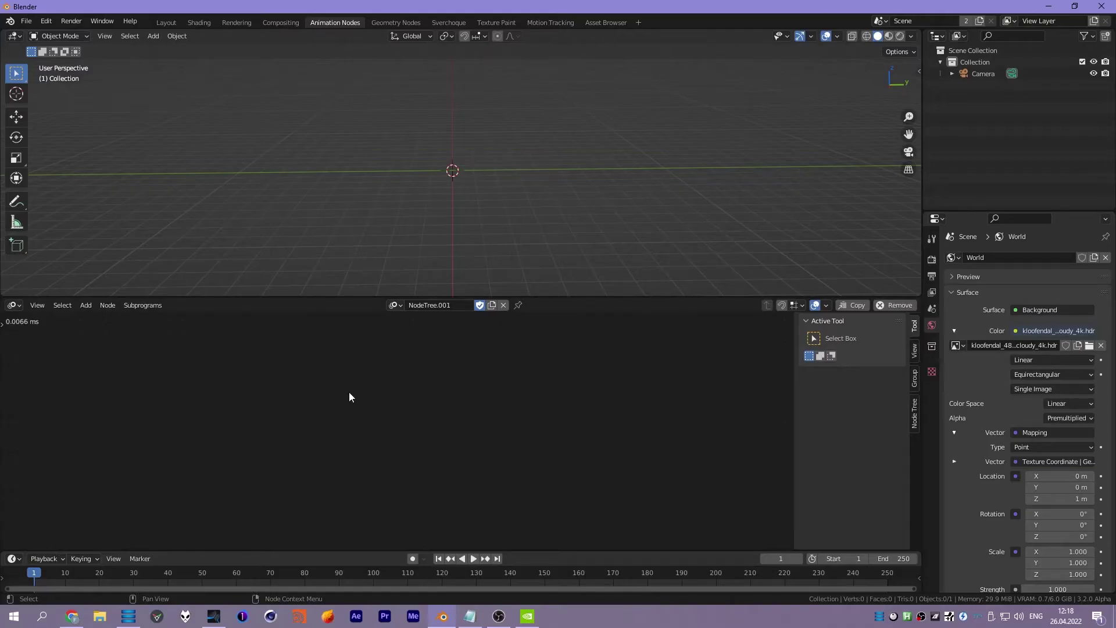
- Browse the node trees across the Geometry Nodes and Animation Nodes workspaces without adding nodes
click(395, 305)
middle_drag(465, 183, 455, 173)
click(383, 22)
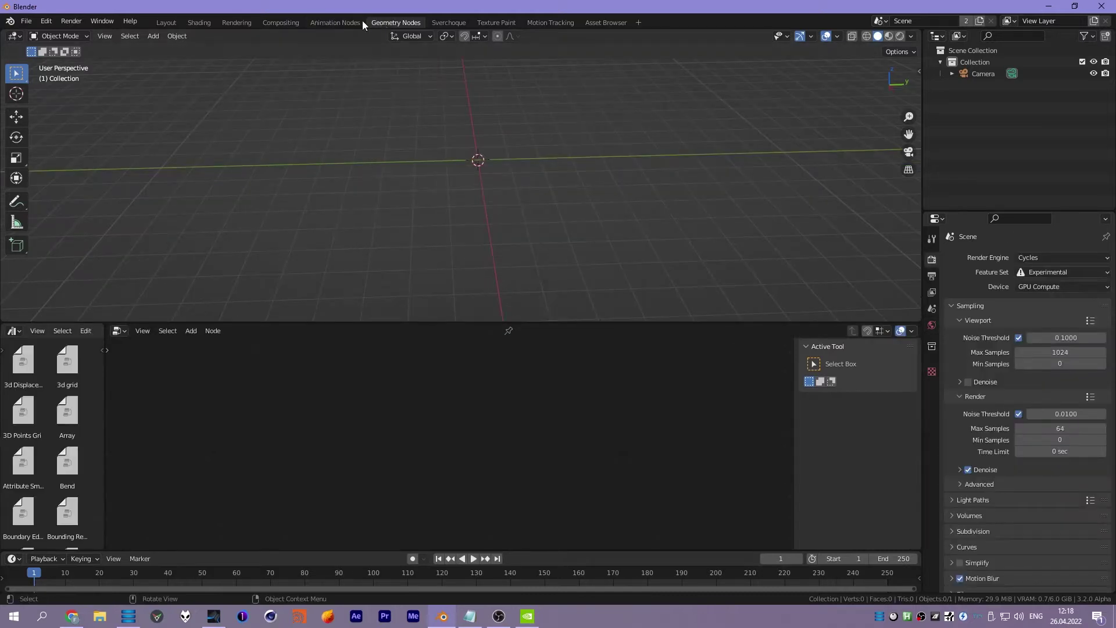
mouse_move(487, 179)
middle_down()
mouse_move(478, 169)
mouse_move(465, 222)
middle_up()
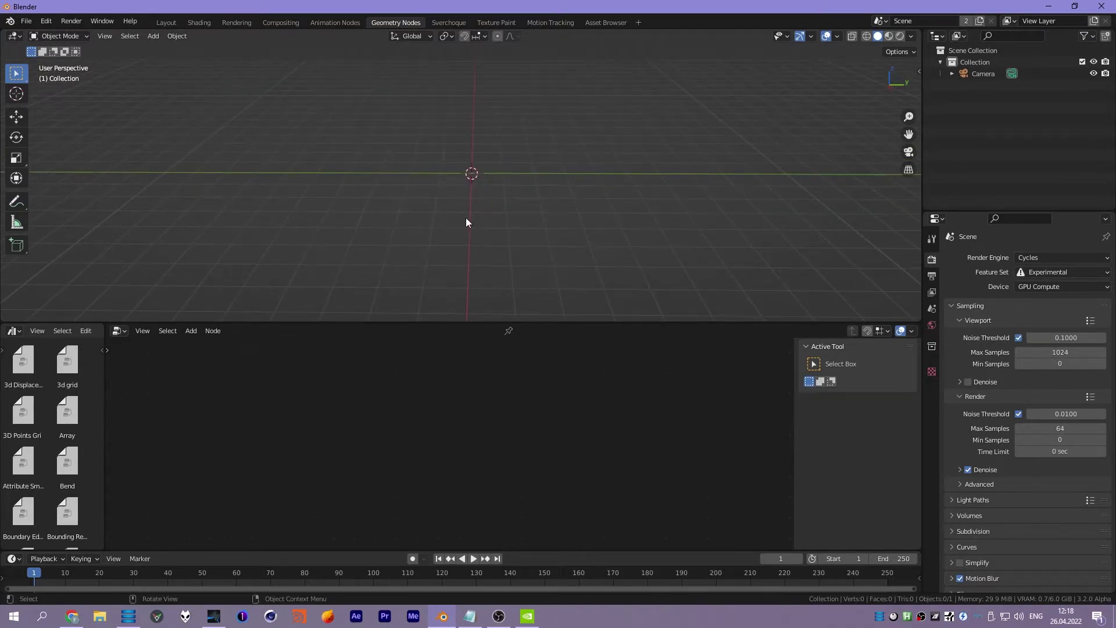
drag(428, 129, 519, 215)
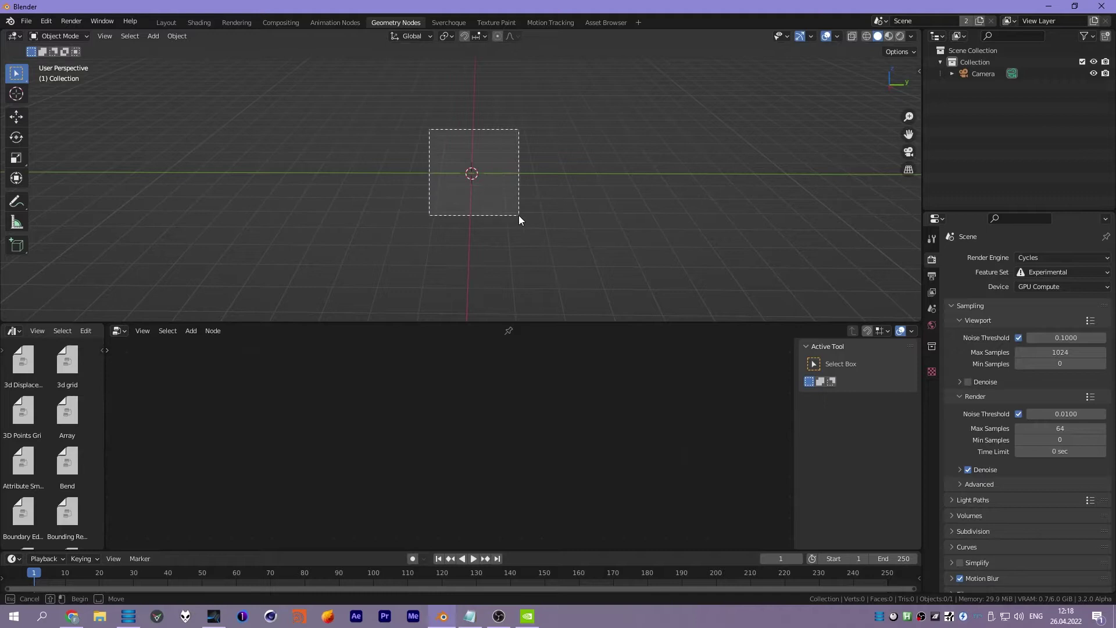
click(351, 25)
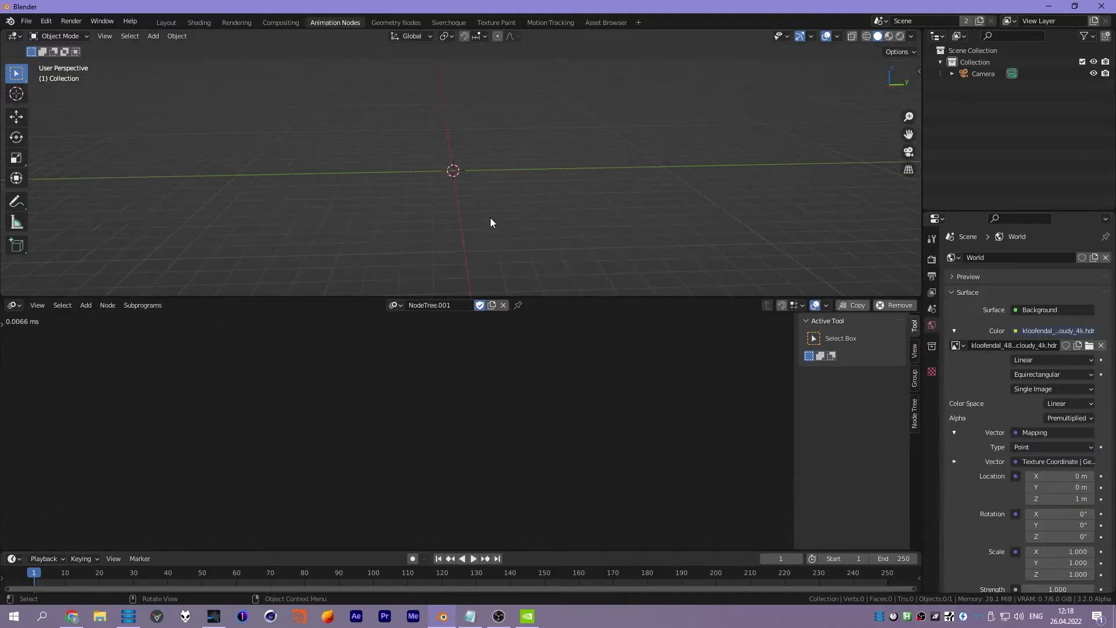
click(915, 413)
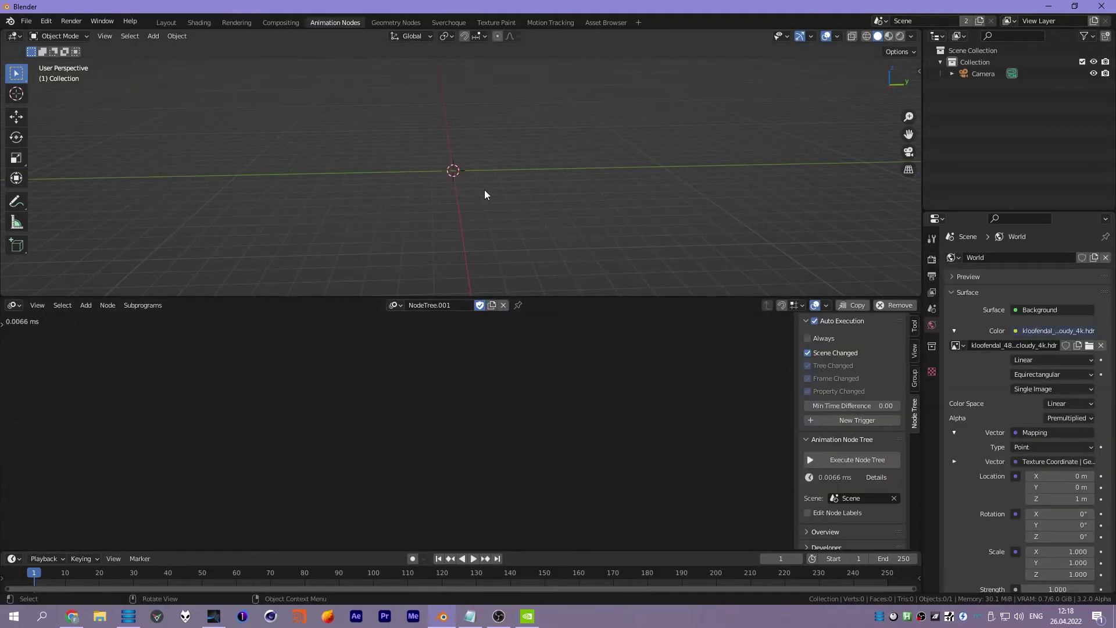
key(shift+a)
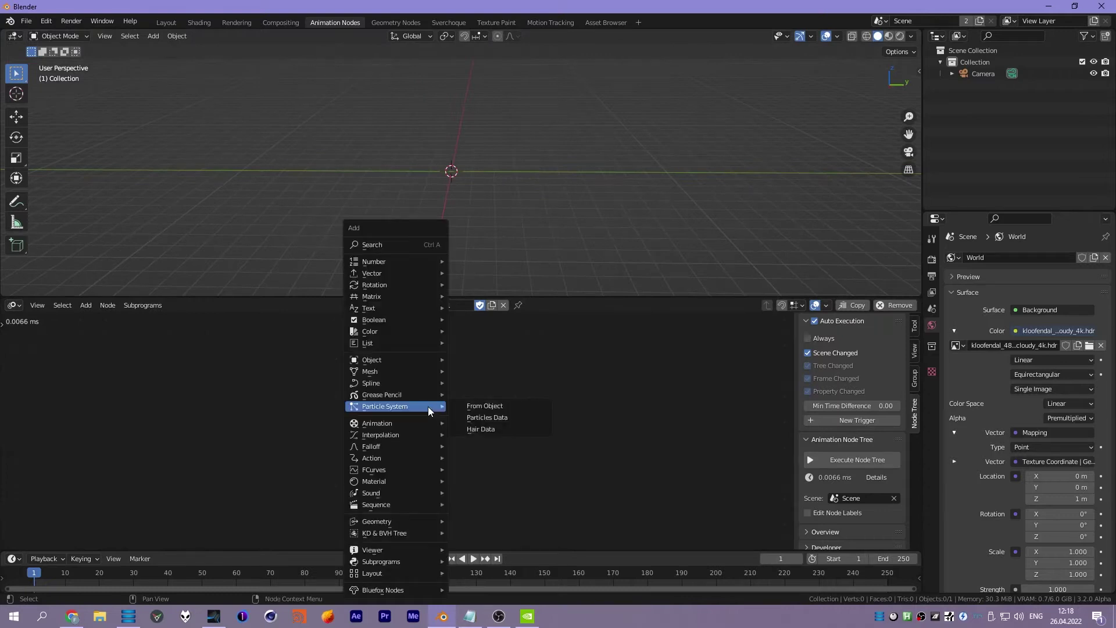
key(Escape)
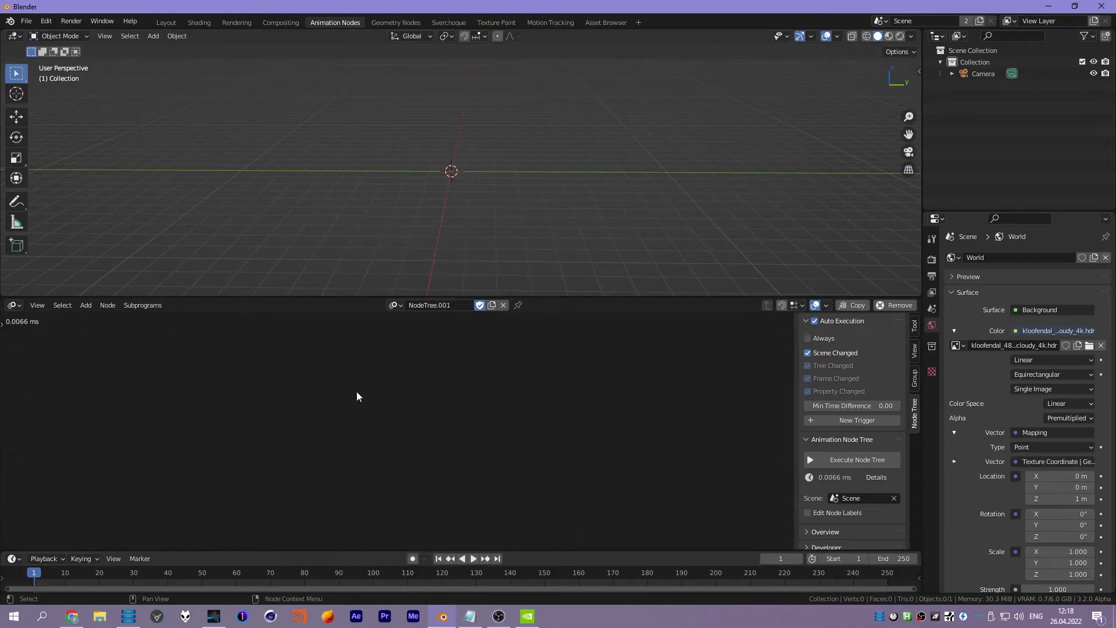
middle_drag(464, 190, 467, 195)
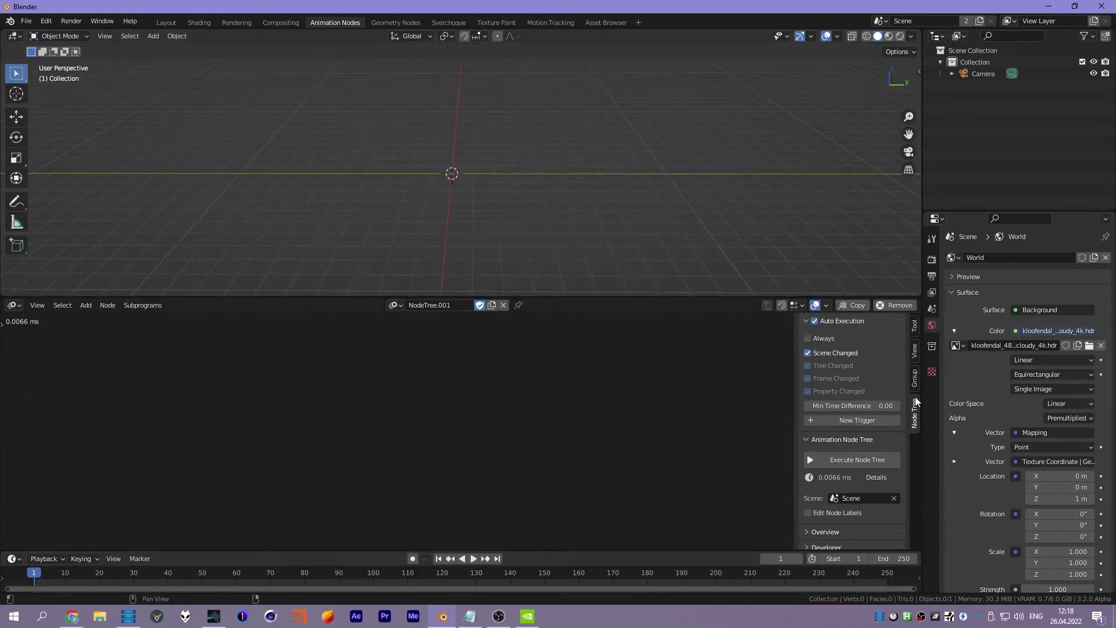
- Add a cube to the scene and give it cloth physics
click(931, 309)
key(shift+a)
click(585, 210)
click(933, 400)
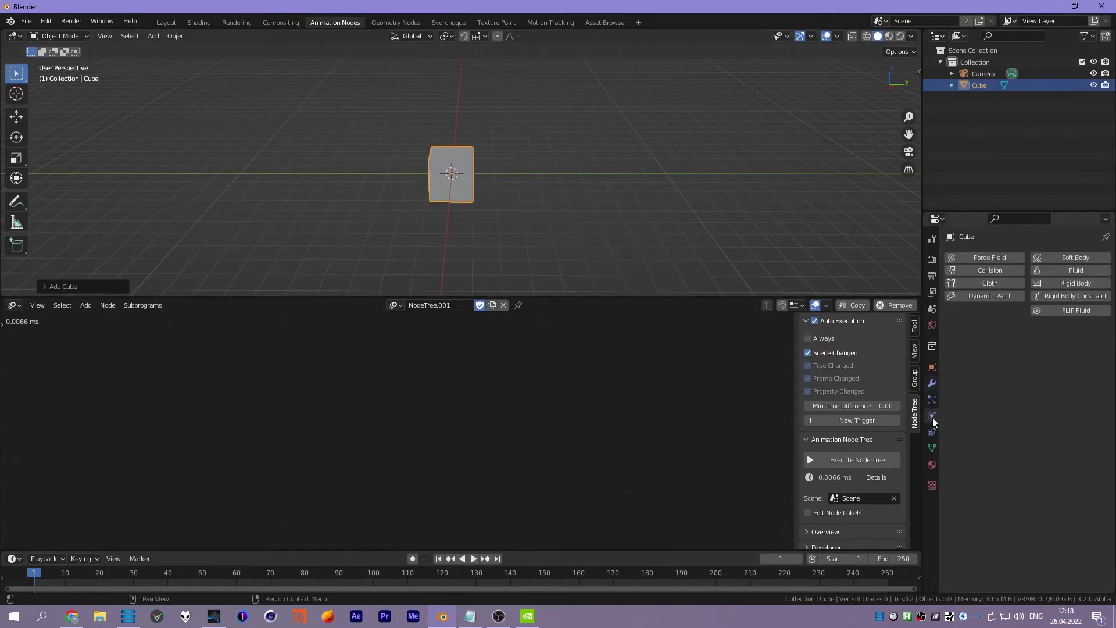
mouse_move(380, 94)
middle_down()
mouse_move(451, 153)
mouse_move(402, 221)
middle_up()
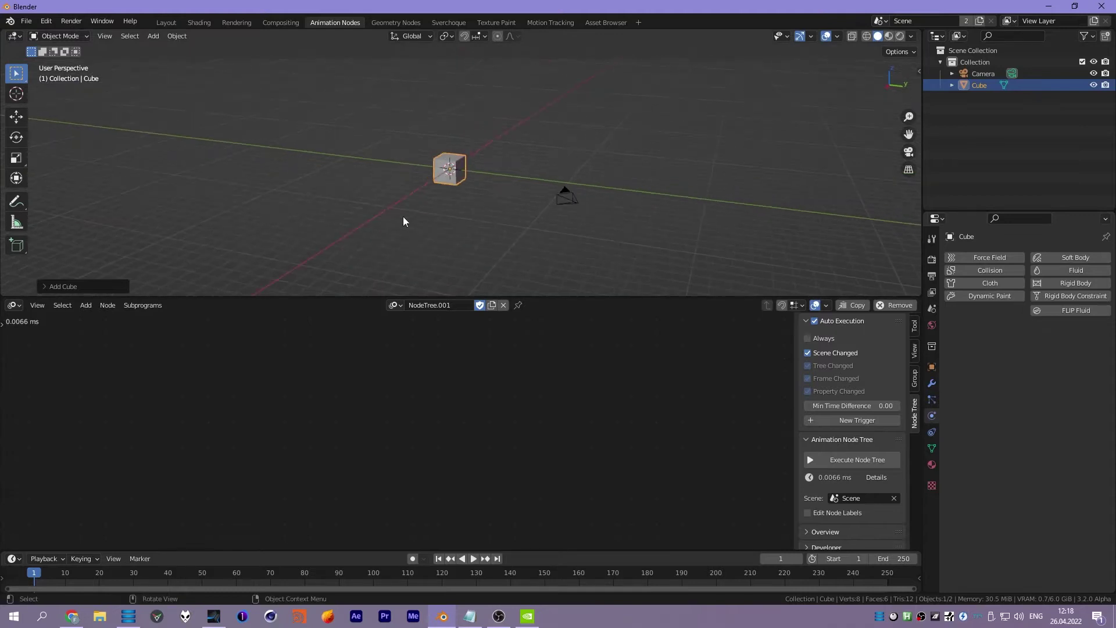
mouse_move(615, 179)
middle_down()
mouse_move(451, 166)
mouse_move(488, 172)
middle_up()
click(977, 284)
- Inspect the cloth Speed options, then quit Blender without saving the untitled file
right_click(1032, 359)
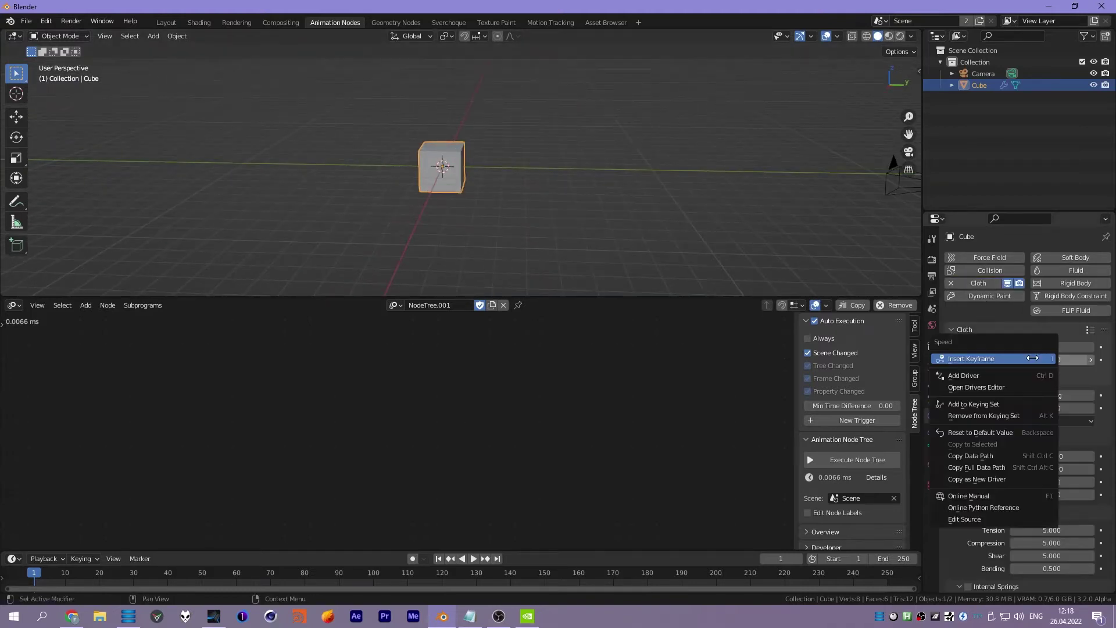
middle_drag(450, 195, 433, 175)
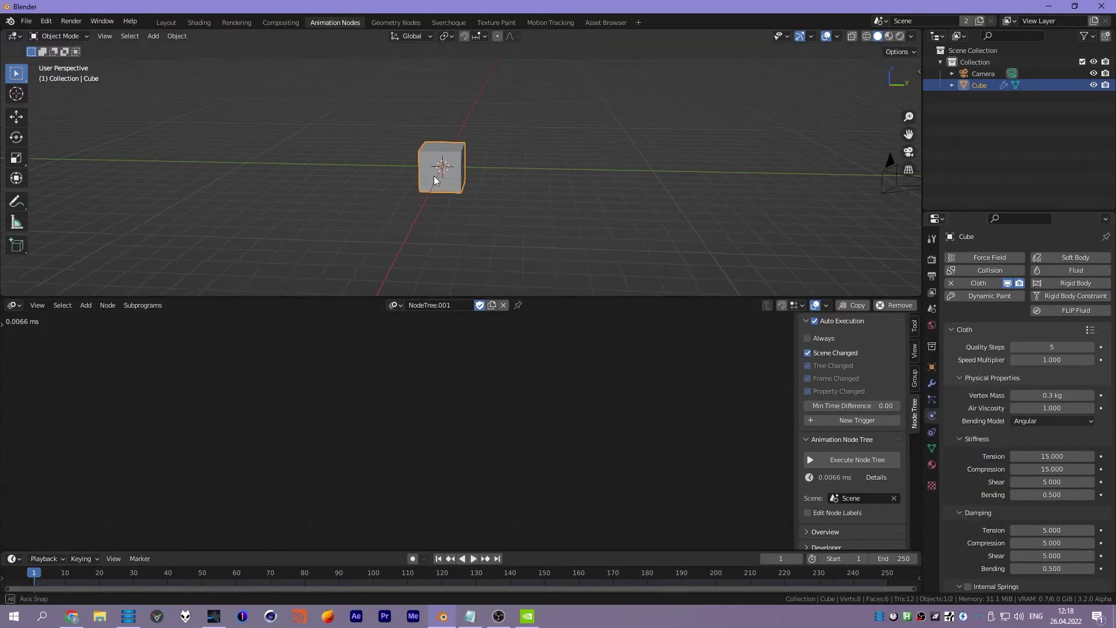
scroll(435, 179, down, 3)
scroll(434, 179, down, 1)
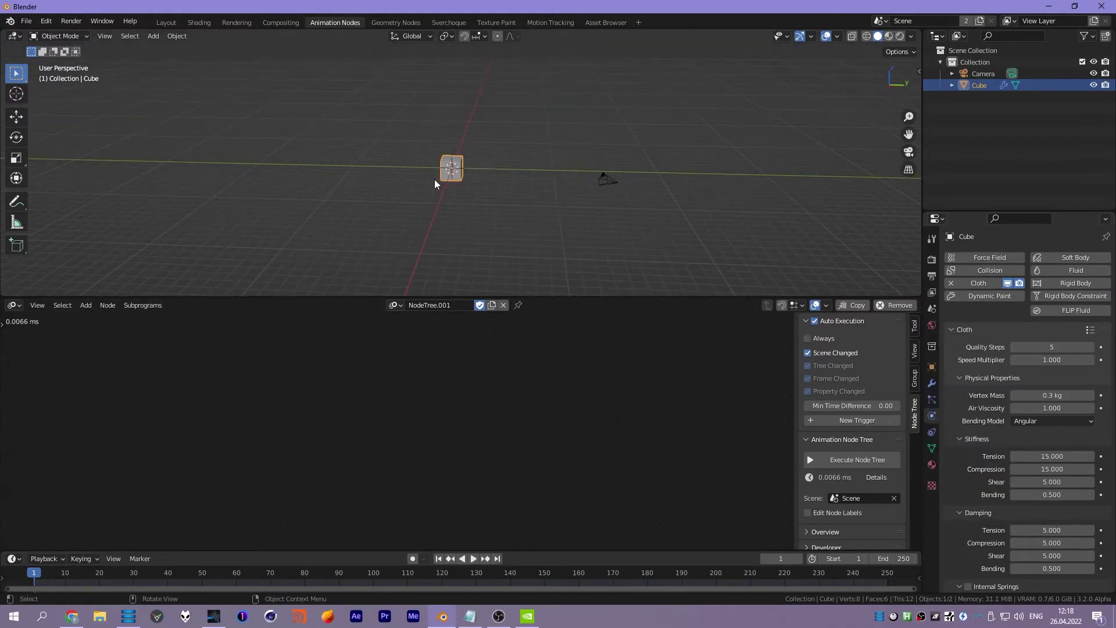
key(ctrl+q)
click(580, 330)
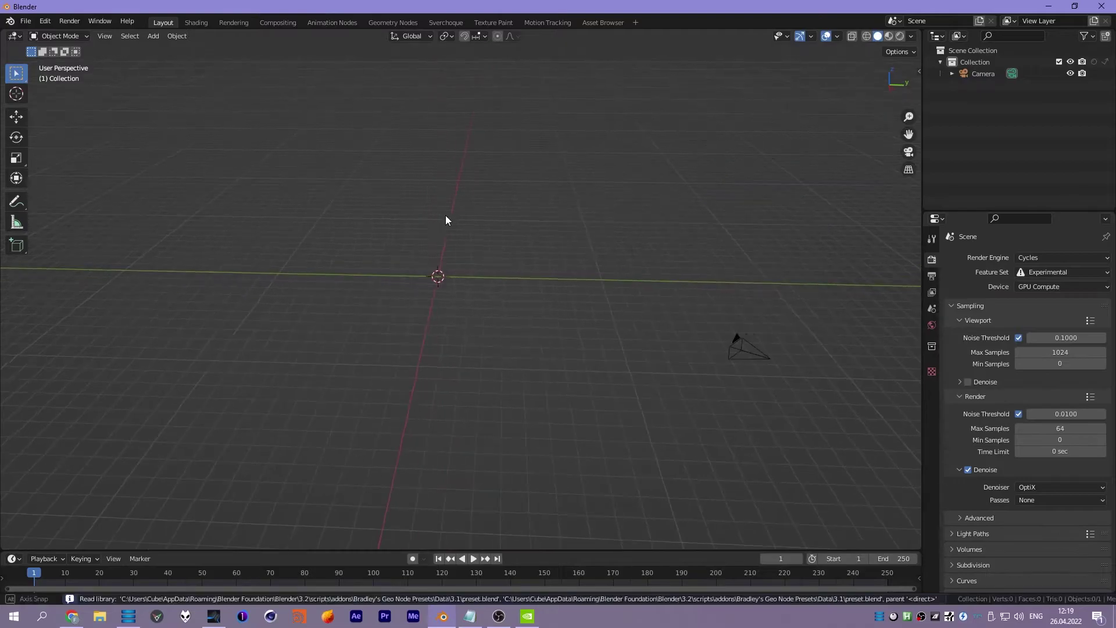
- Scroll through the current Animation Nodes release assets
scroll(142, 218, up, 1)
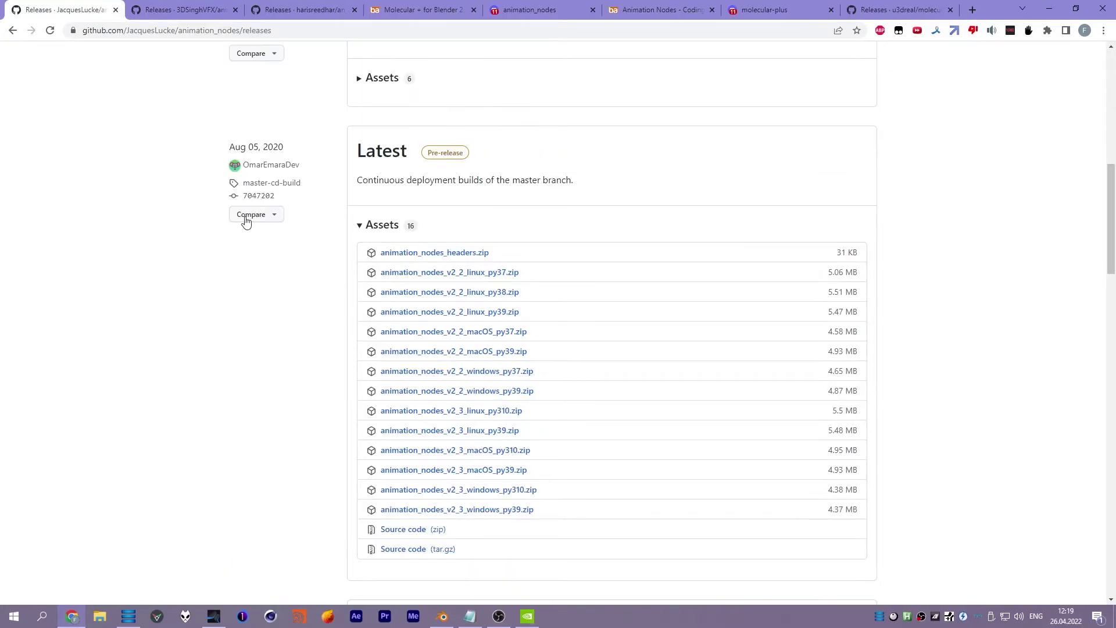
scroll(329, 279, up, 1)
scroll(321, 259, up, 4)
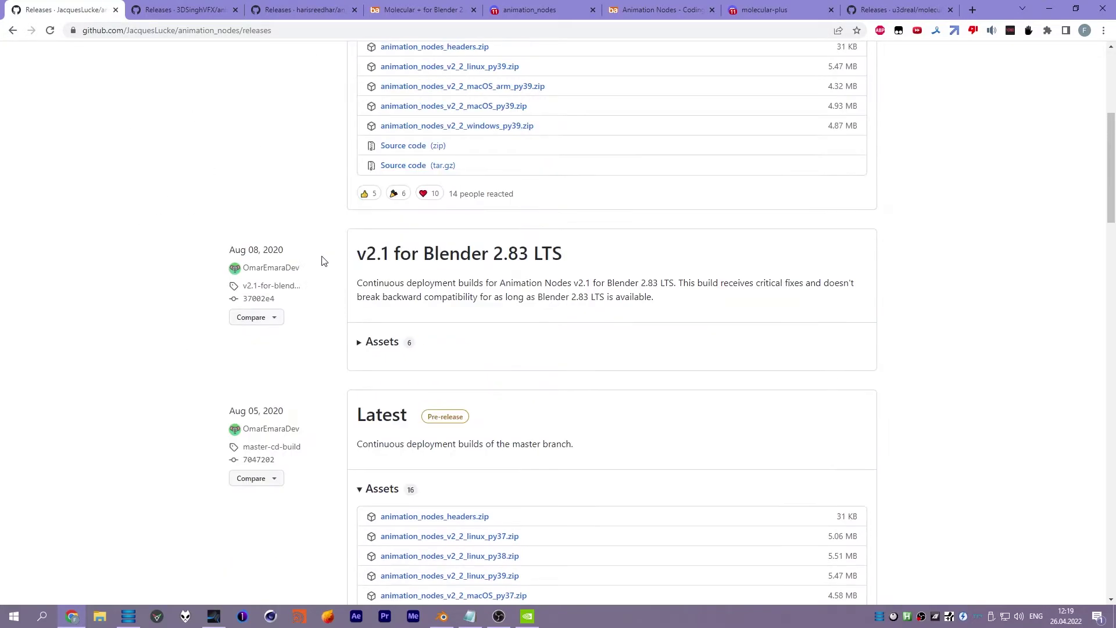
scroll(333, 262, down, 7)
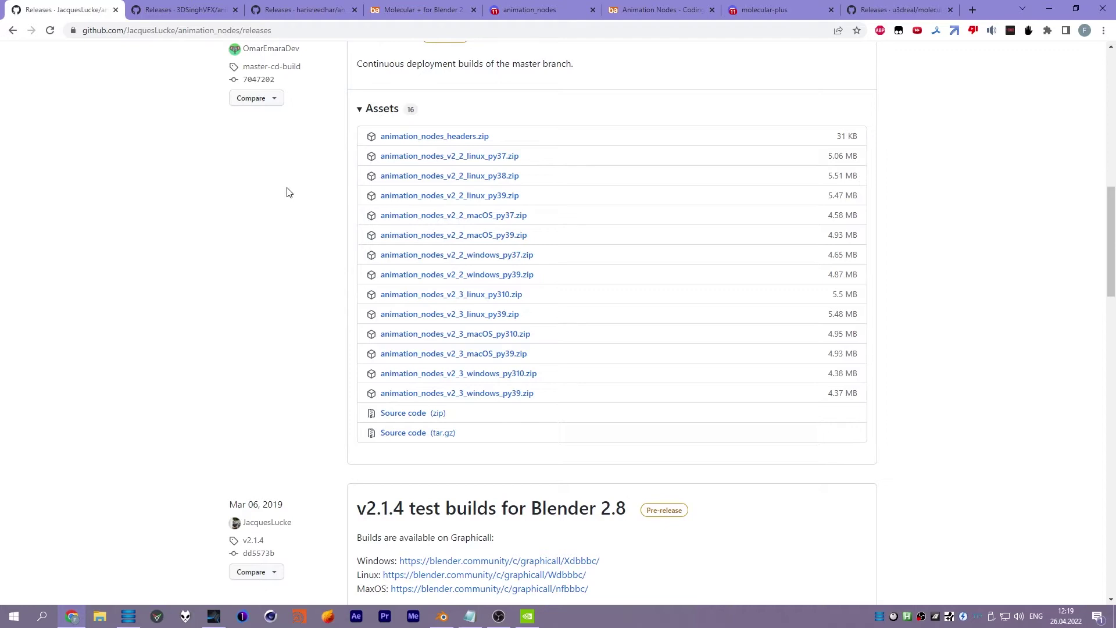
scroll(324, 257, up, 2)
scroll(301, 255, down, 3)
scroll(300, 262, up, 1)
- Review the 3DSinghVFX ExtraNodes Latest builds, highlighting windows_py310.zip and the release heading
click(194, 9)
scroll(534, 313, down, 1)
scroll(533, 312, down, 3)
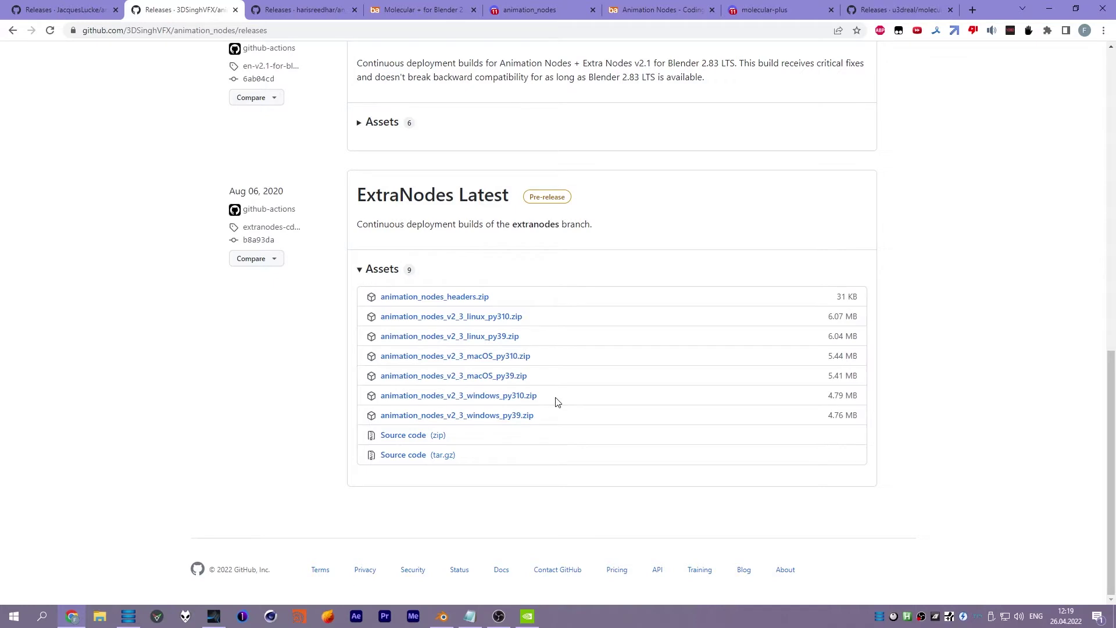
drag(563, 400, 382, 398)
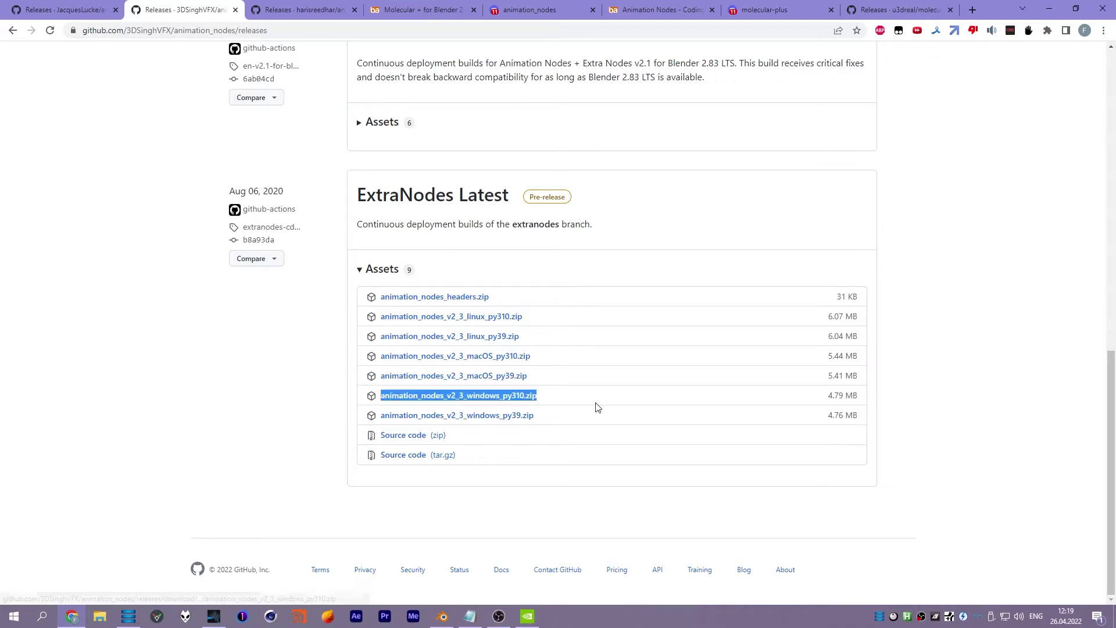
click(618, 405)
drag(354, 195, 515, 197)
click(597, 355)
scroll(324, 320, up, 1)
scroll(465, 289, down, 1)
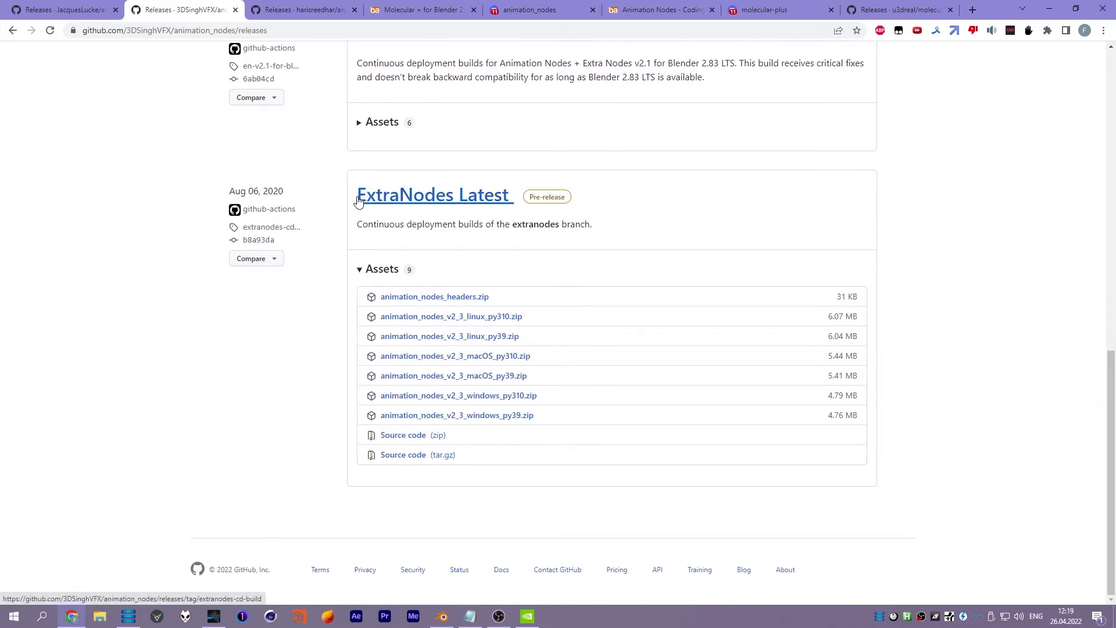
- Recheck the main animation_nodes Latest release list against the ExtraNodes page, then return to Blender
key(ctrl+shift+Tab)
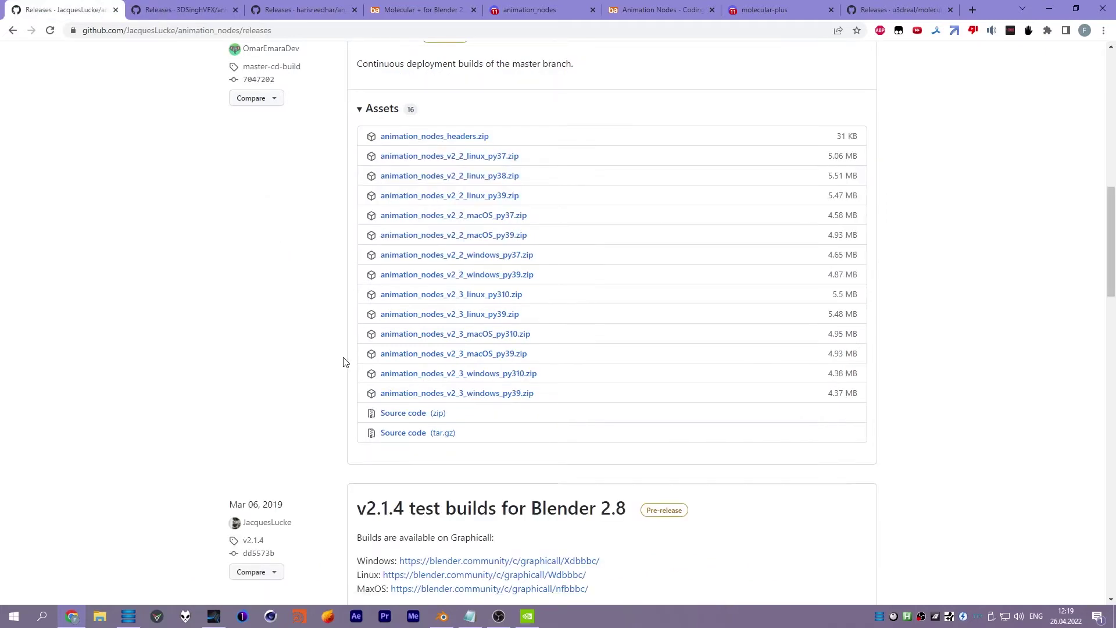
scroll(344, 361, up, 2)
scroll(344, 357, down, 2)
click(443, 615)
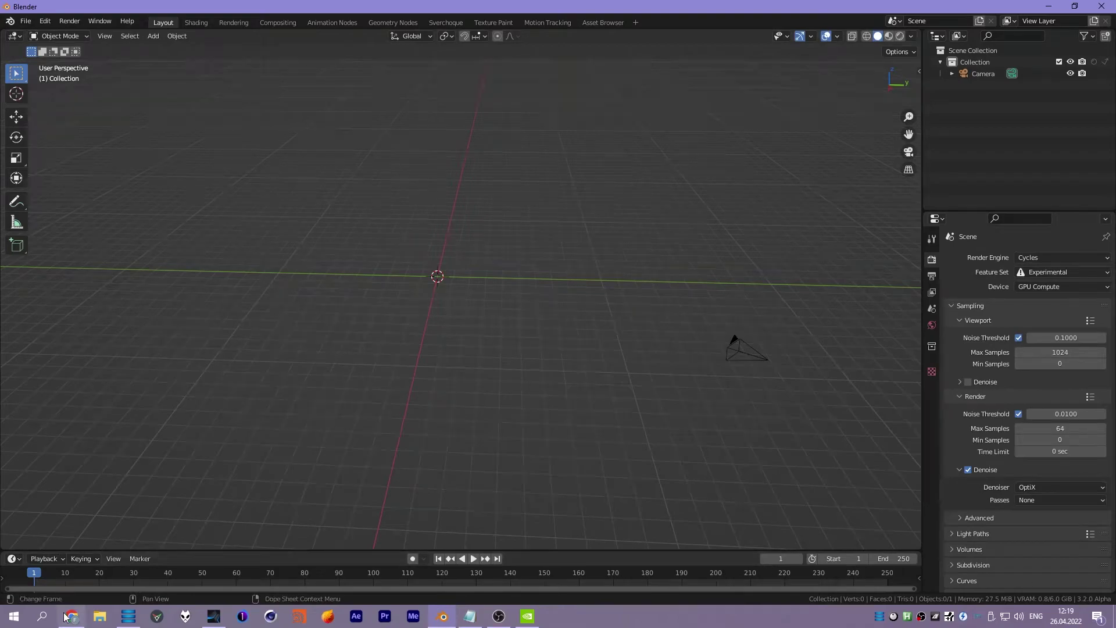
click(71, 615)
scroll(556, 469, up, 1)
mouse_move(530, 431)
mouse_down()
mouse_move(568, 437)
mouse_move(512, 433)
mouse_up()
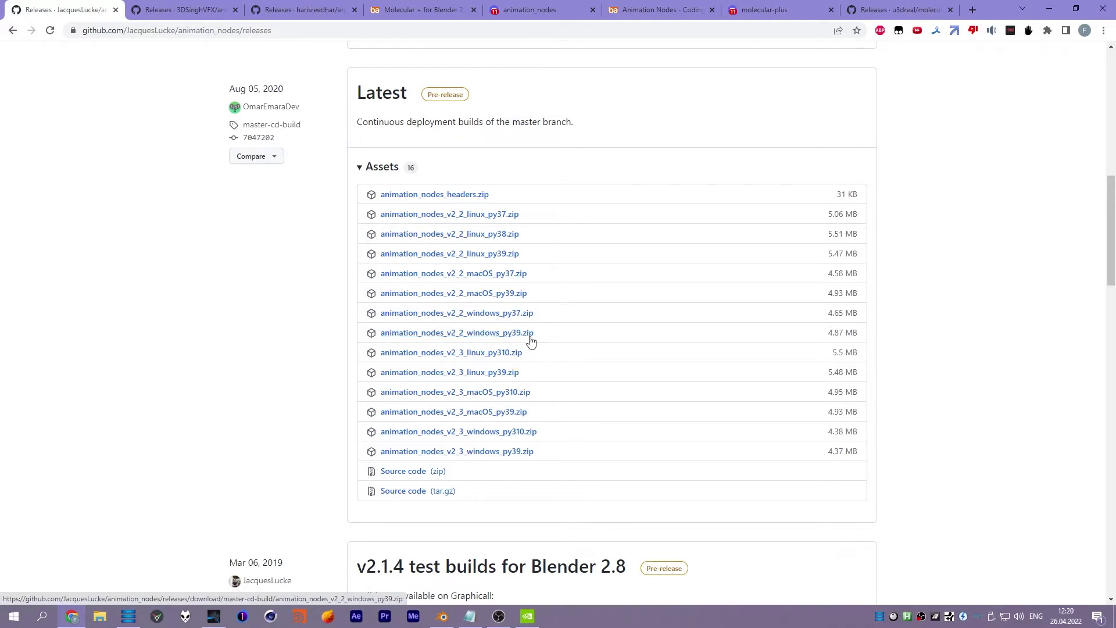
click(166, 10)
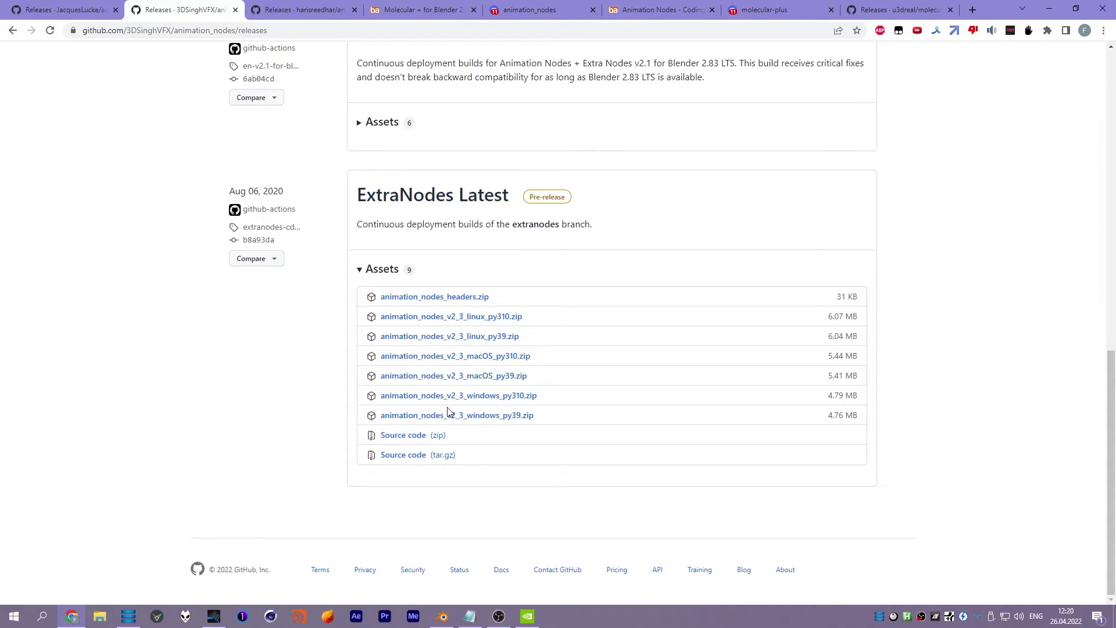
key(ctrl+shift+Tab)
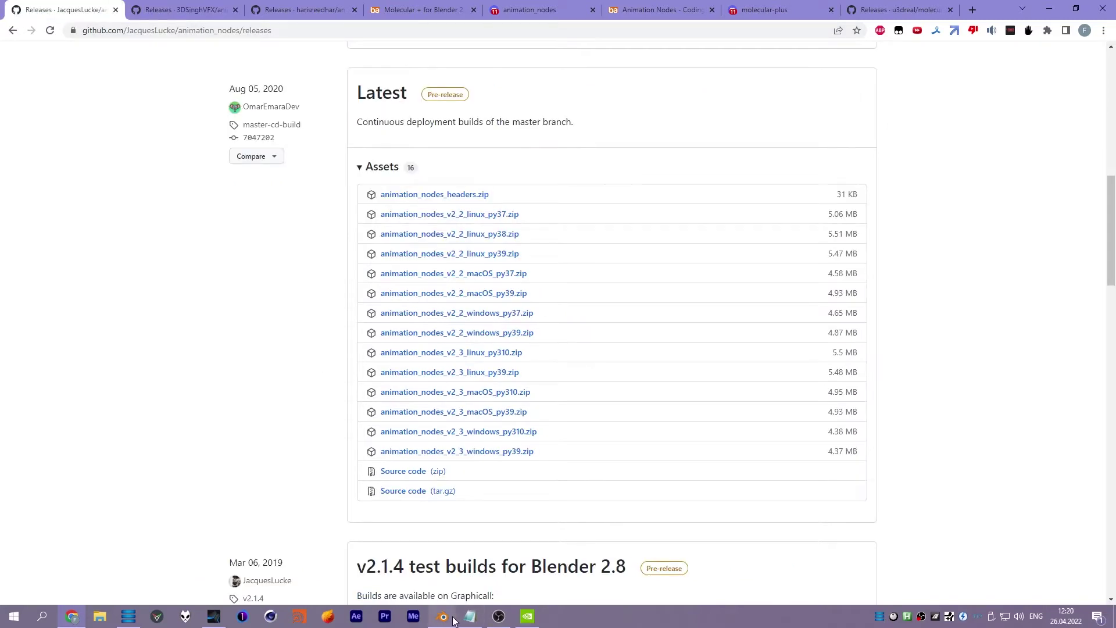
click(453, 620)
- Glance at Blender's add-on preferences, then view the an_bluefox_extension releases page
click(46, 21)
click(65, 203)
drag(279, 44, 377, 105)
click(425, 136)
text(pre)
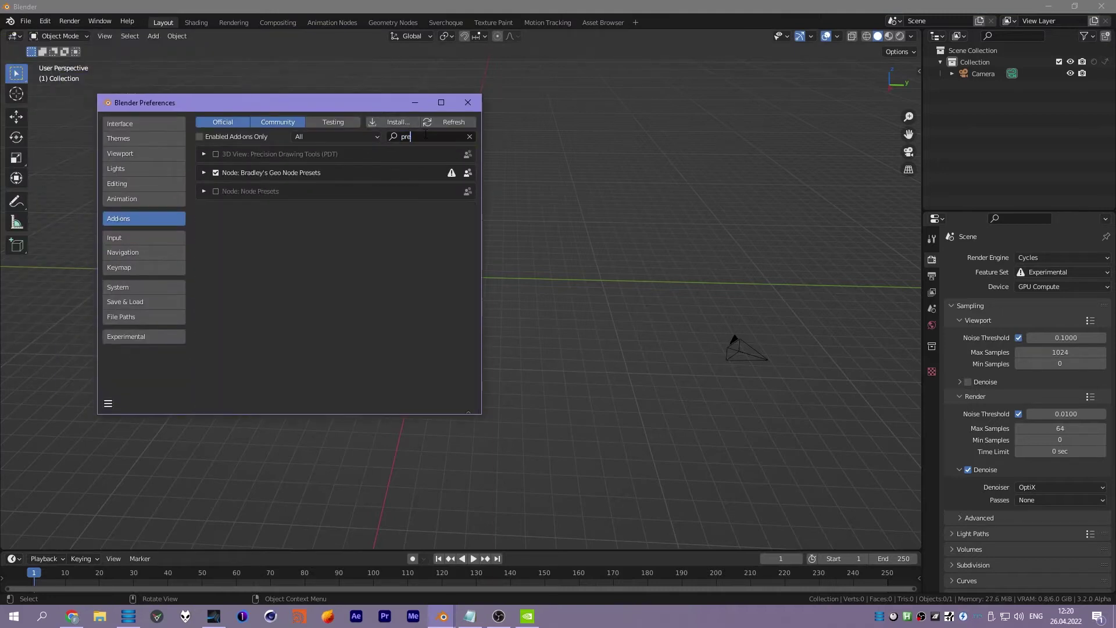
click(467, 102)
click(72, 616)
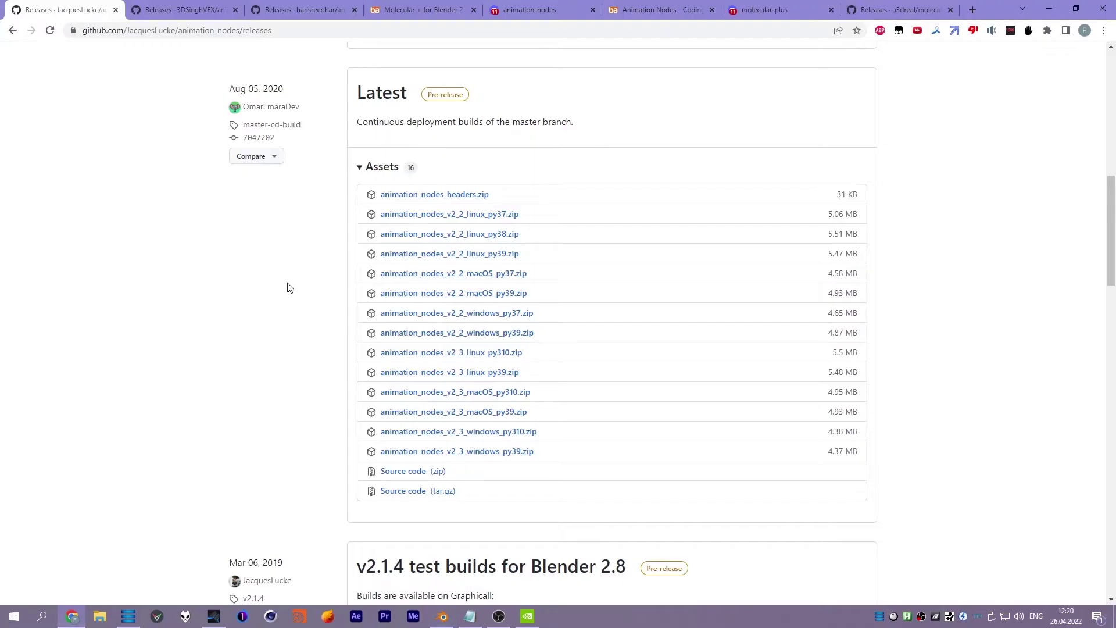
click(270, 13)
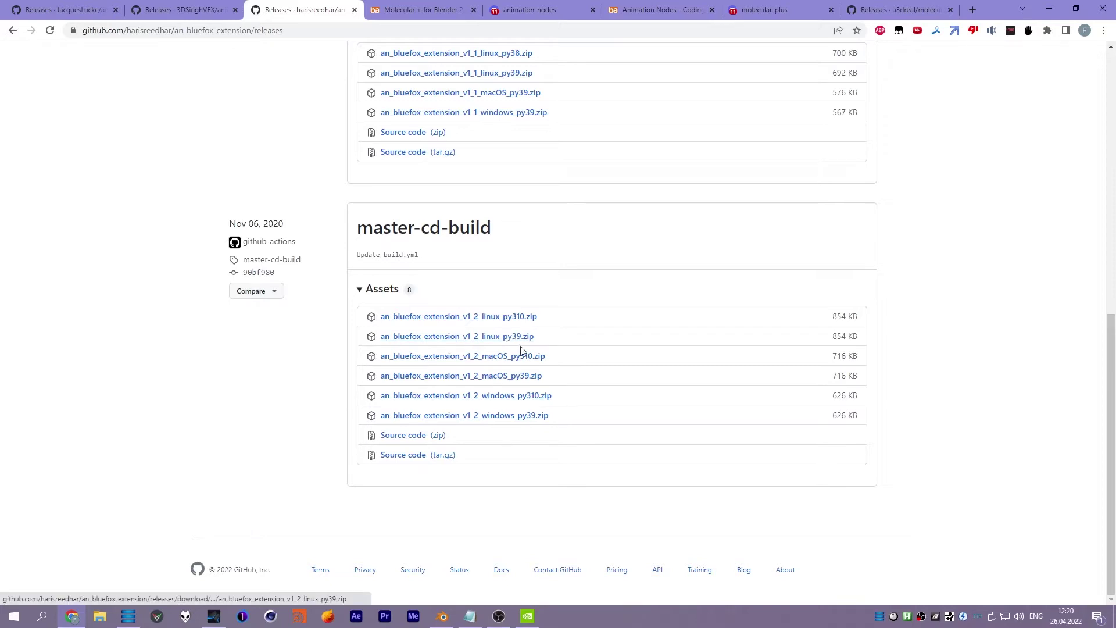
- Search add-ons for 'bluefo' to confirm AN Bluefox 1.2.0, then show the Animation Nodes add list
click(442, 616)
click(496, 144)
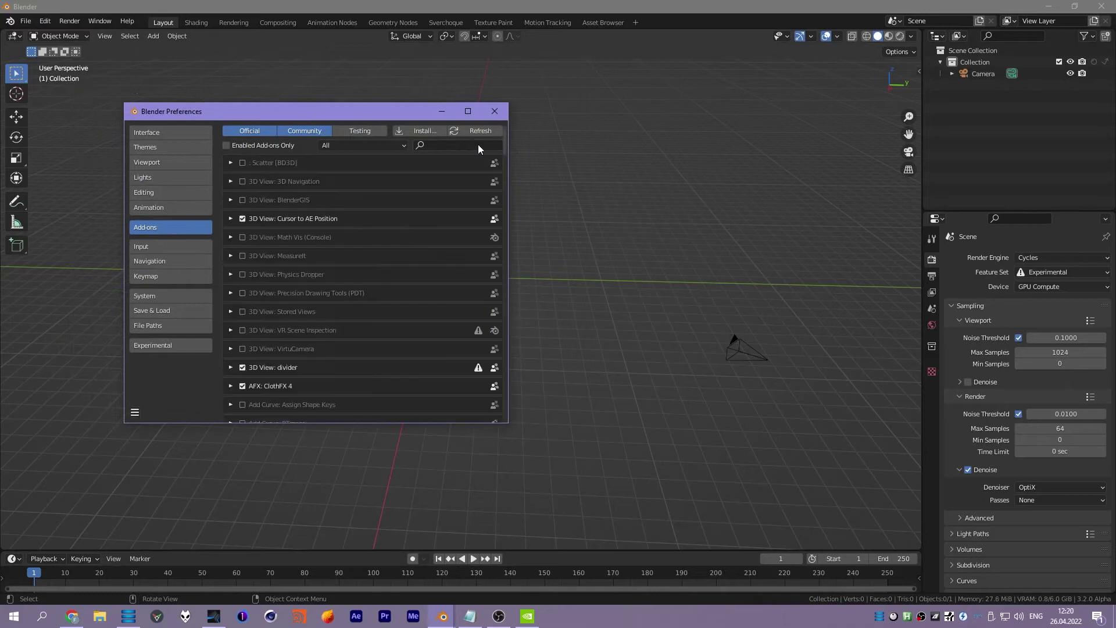
text(bluefo)
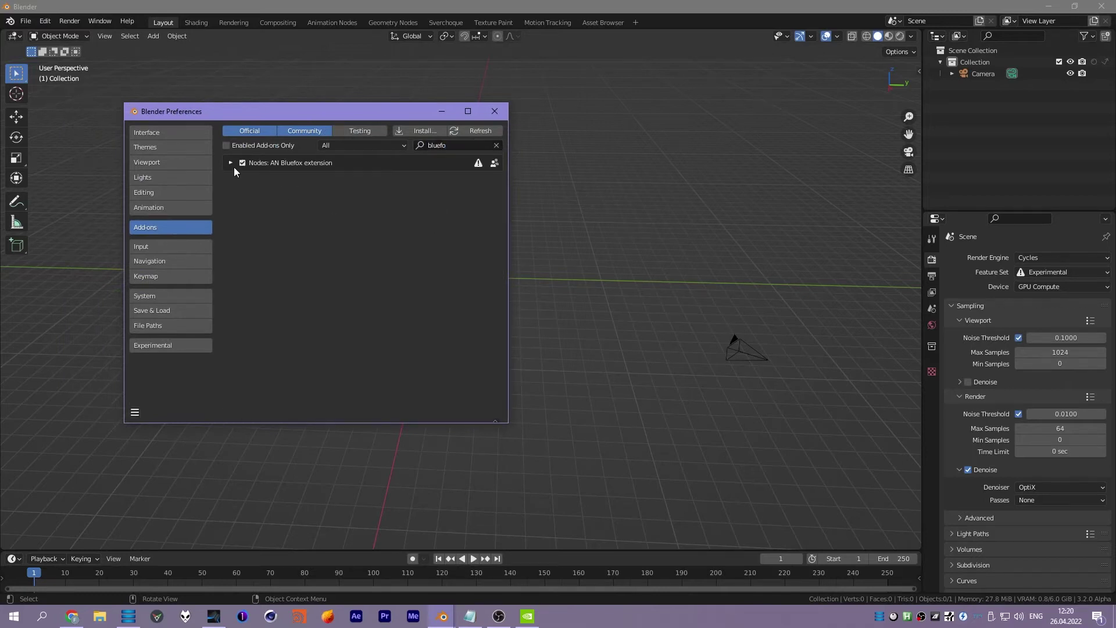
click(233, 166)
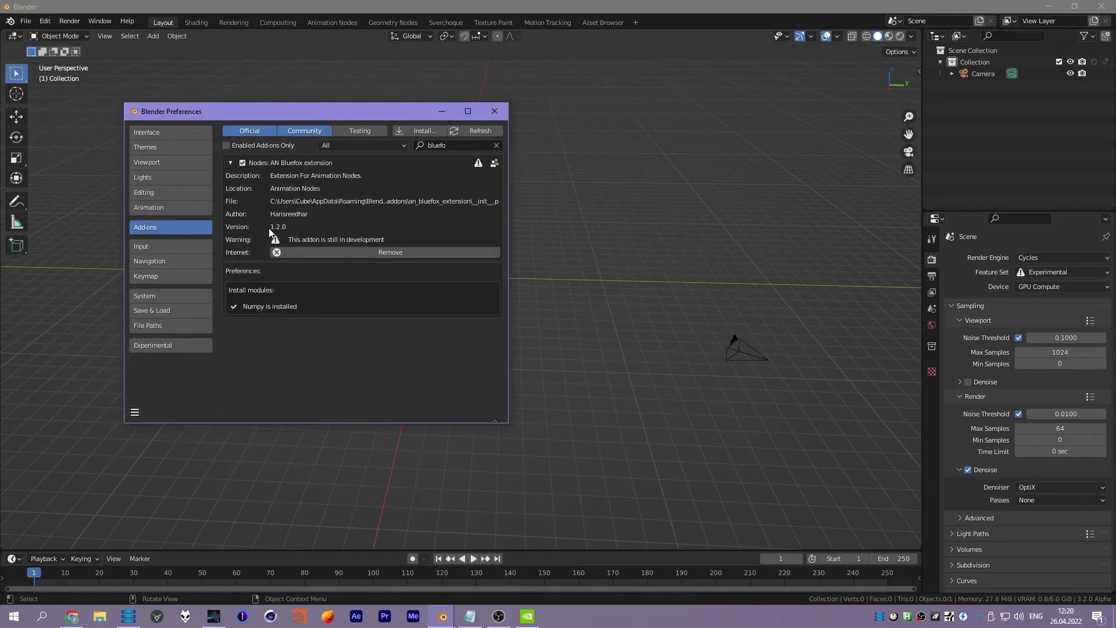
click(494, 111)
click(332, 22)
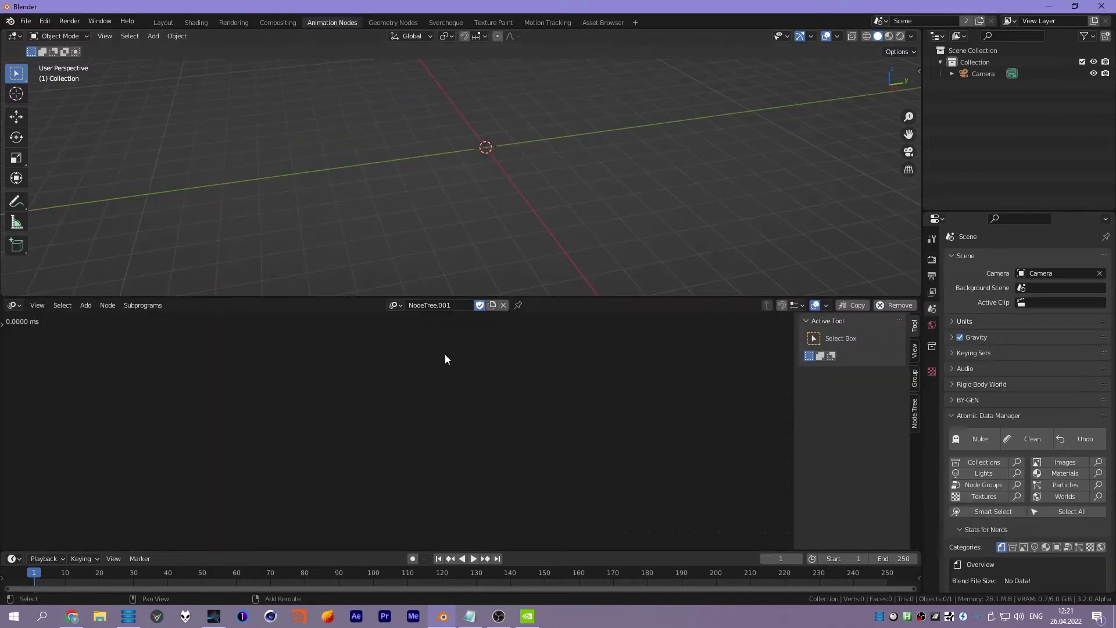
key(shift+a)
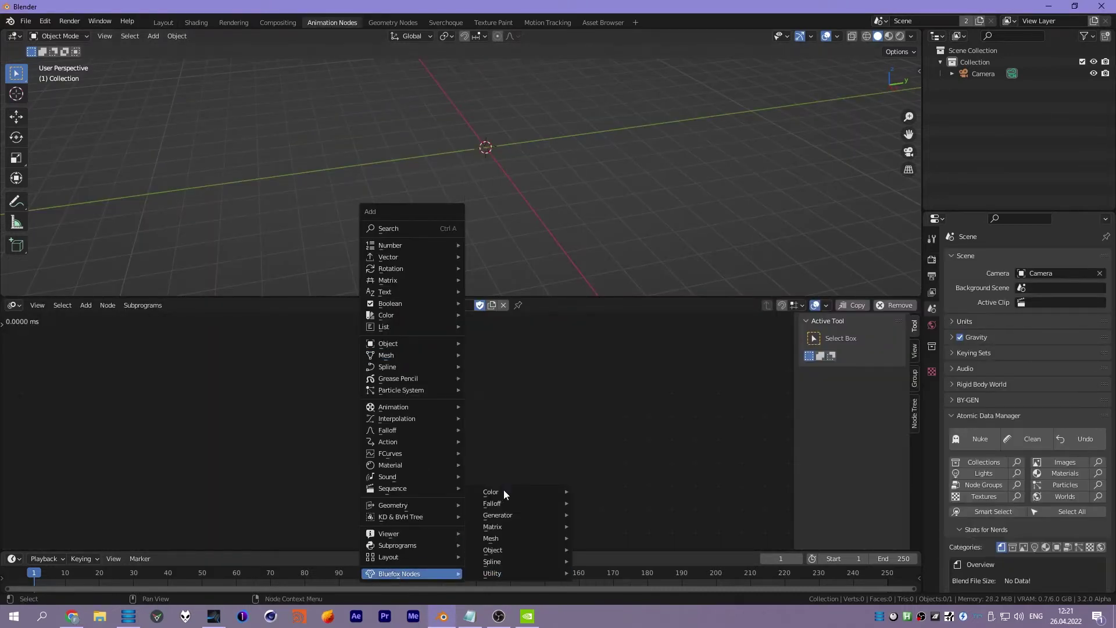
mouse_move(493, 549)
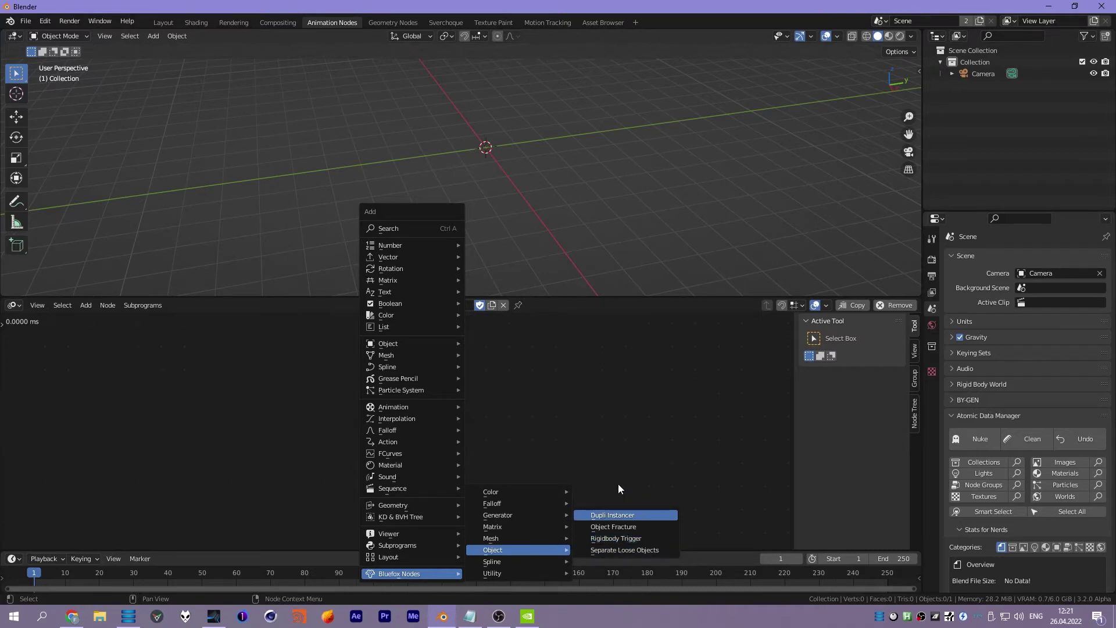
- Split the 3D view and make the lower area an Animation Nodes editor
key(shift+a)
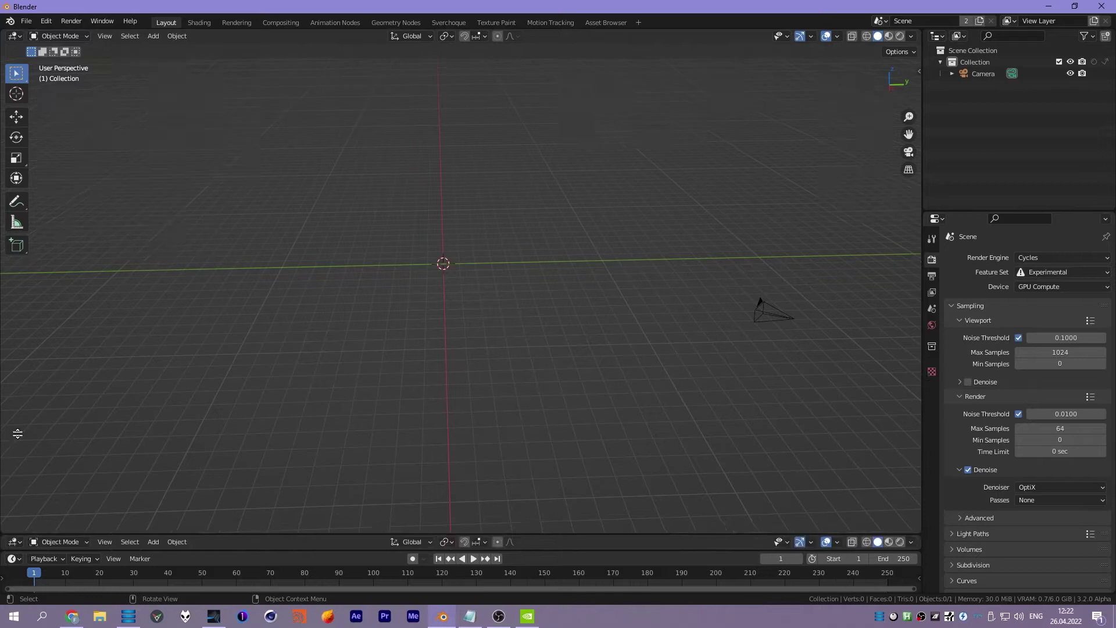
drag(2, 547, 14, 300)
click(15, 308)
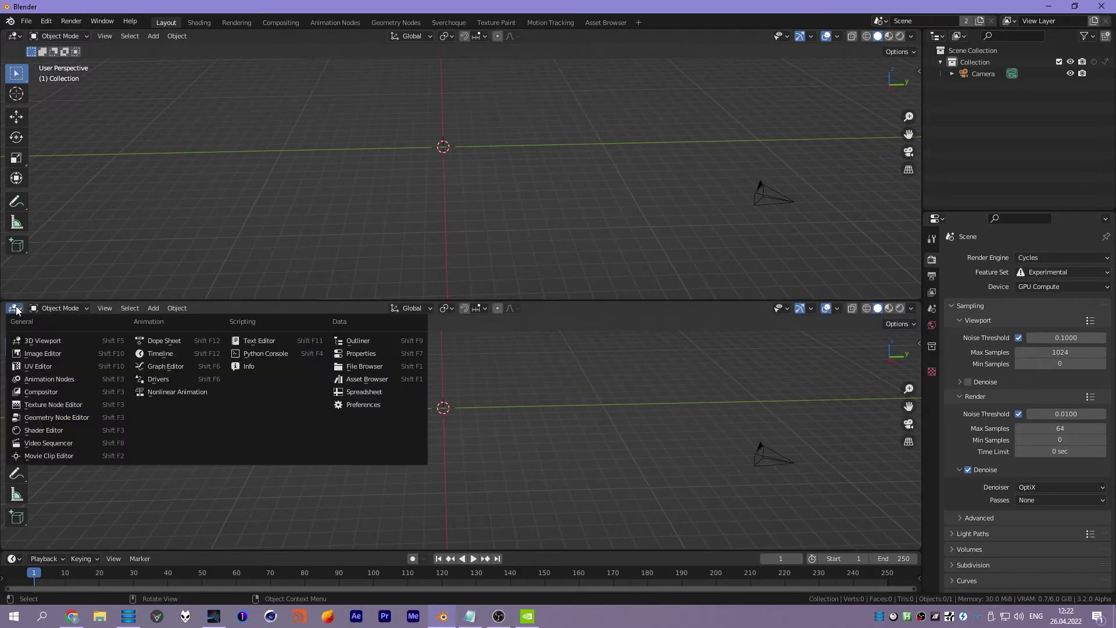
click(63, 381)
- Add a cube at the origin and bring up the node add list
mouse_move(456, 229)
middle_down()
mouse_move(483, 204)
mouse_move(483, 217)
middle_up()
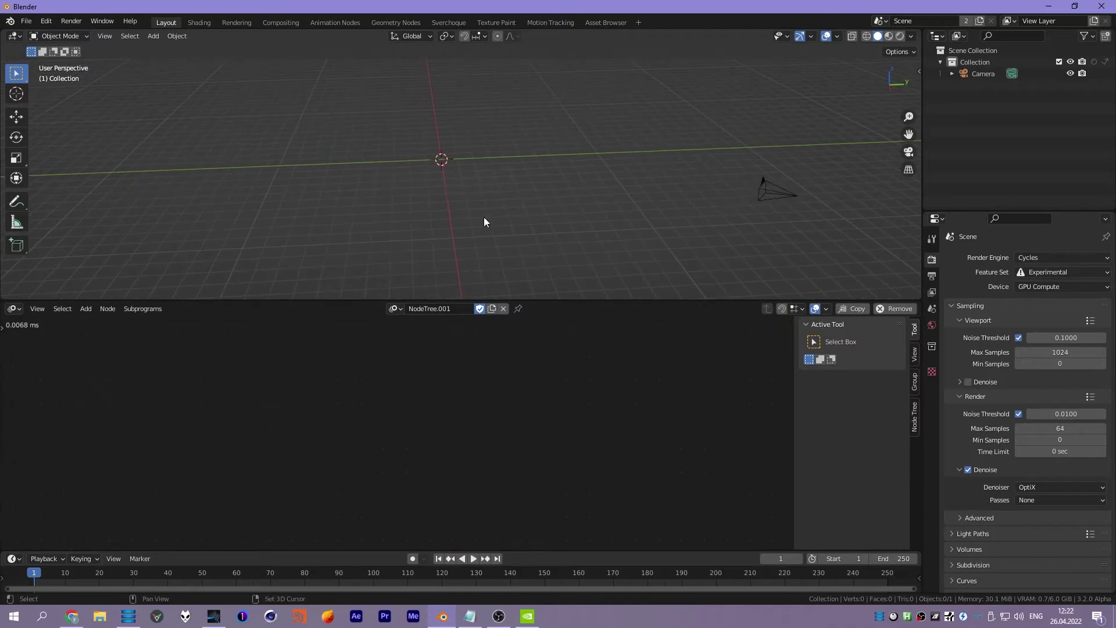
key(shift+a)
click(552, 192)
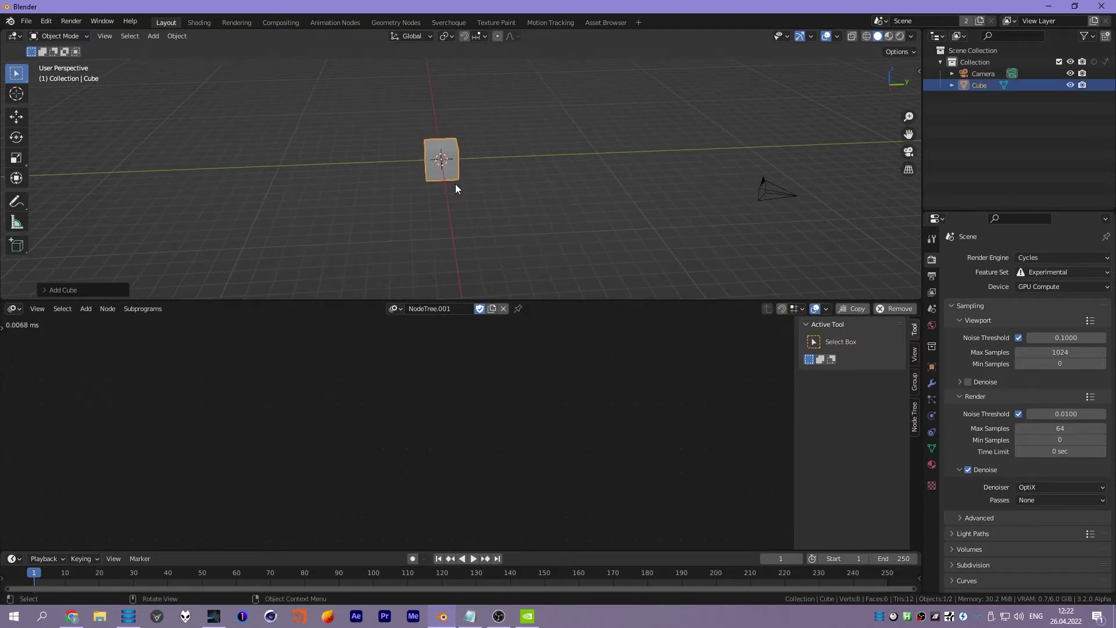
key(shift+a)
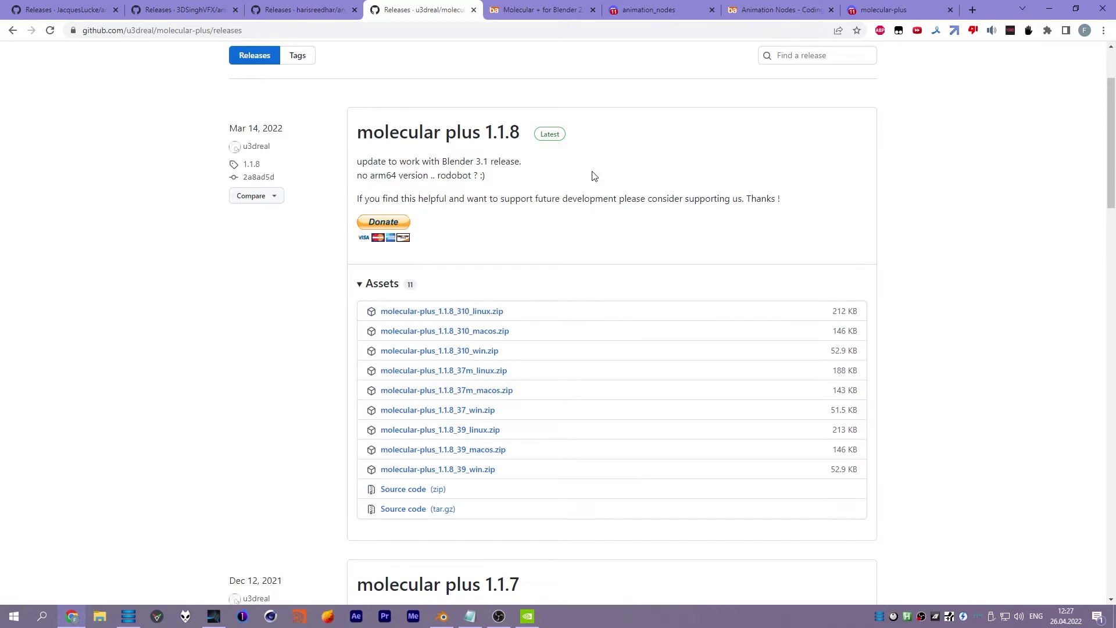
- Return to Blender and select the upper emitter plane, Plane.001
click(452, 617)
click(526, 84)
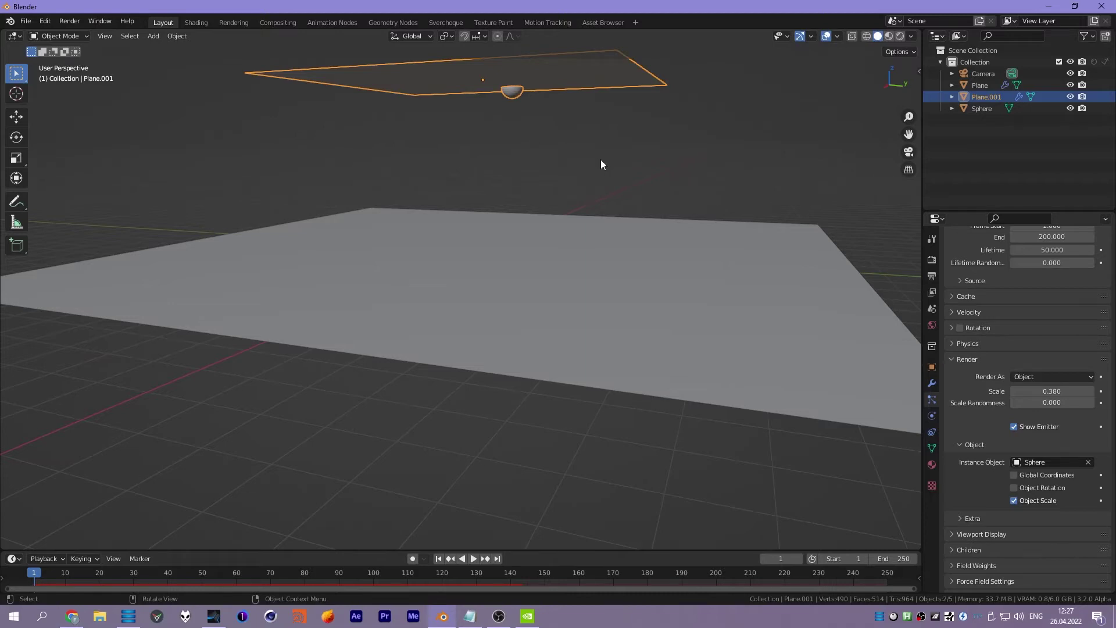
- Play the spheres falling onto the lower plane, stop at frame 1, and show the molecular plus page
key(space)
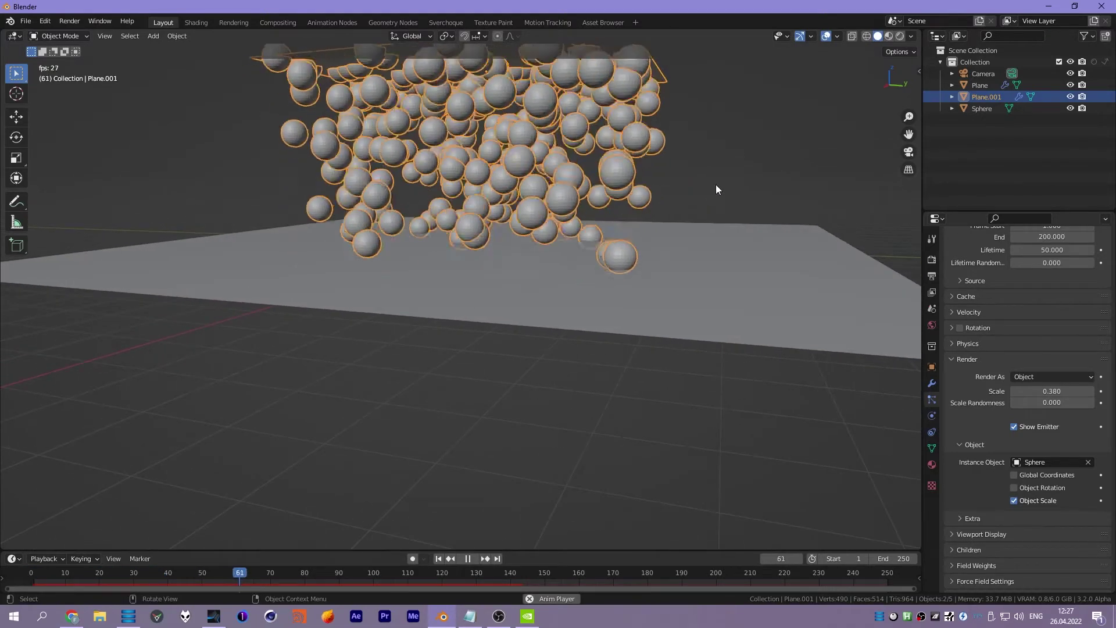
key(alt+a)
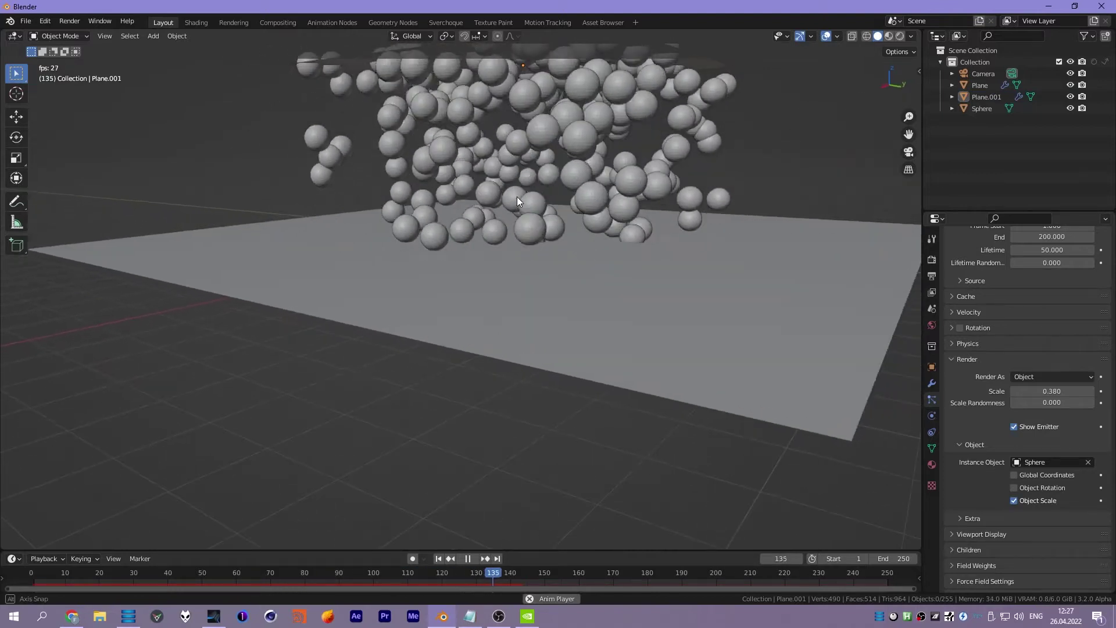
middle_drag(524, 197, 498, 236)
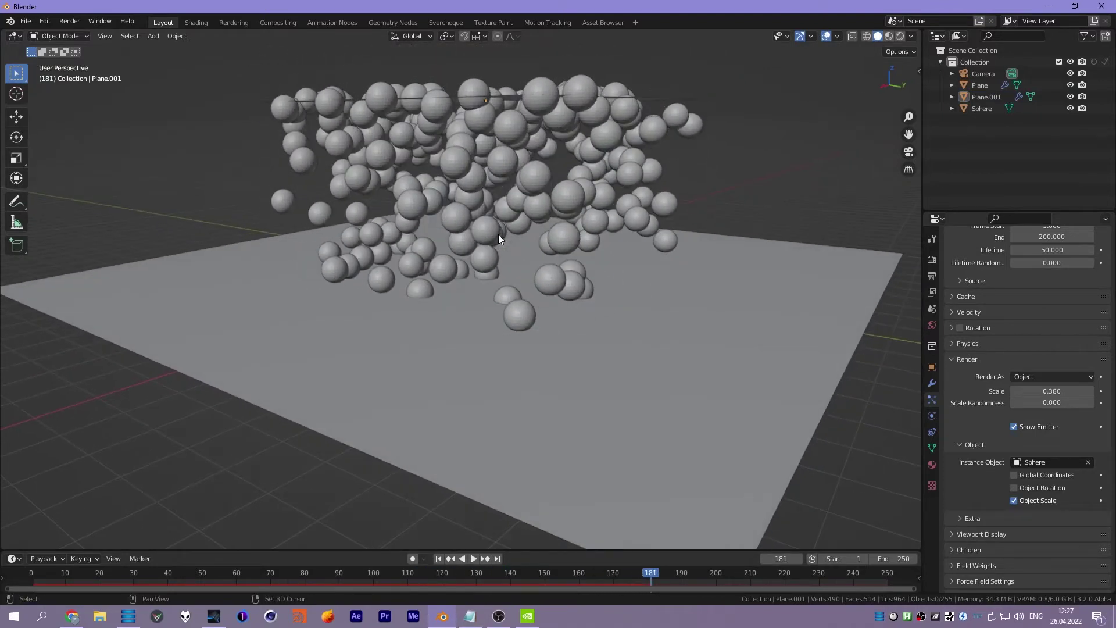
key(Escape)
click(72, 619)
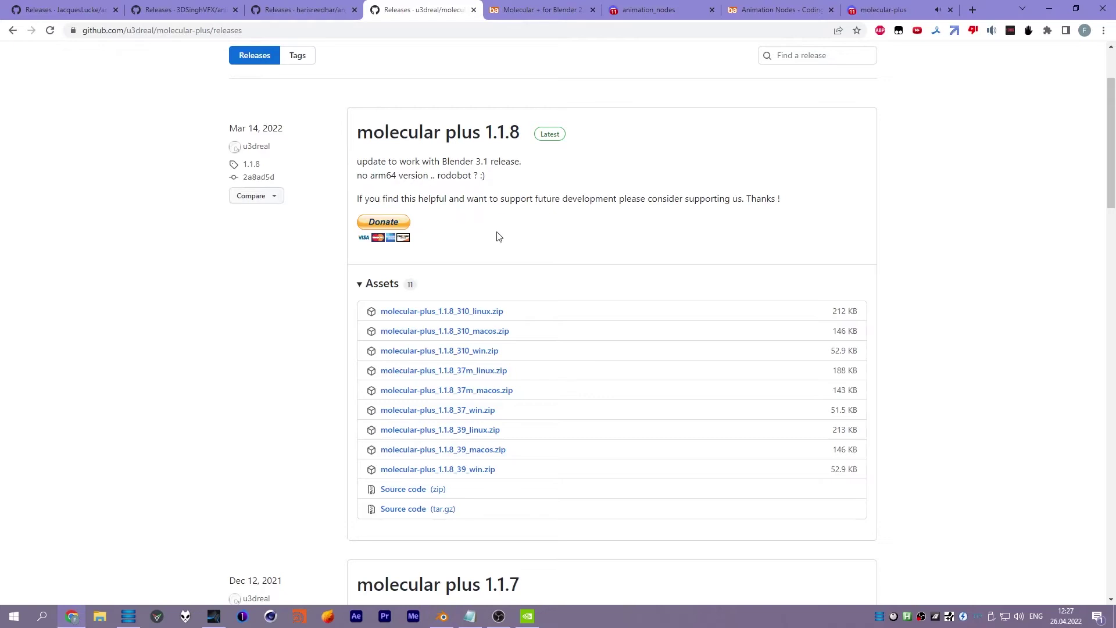
scroll(498, 236, down, 1)
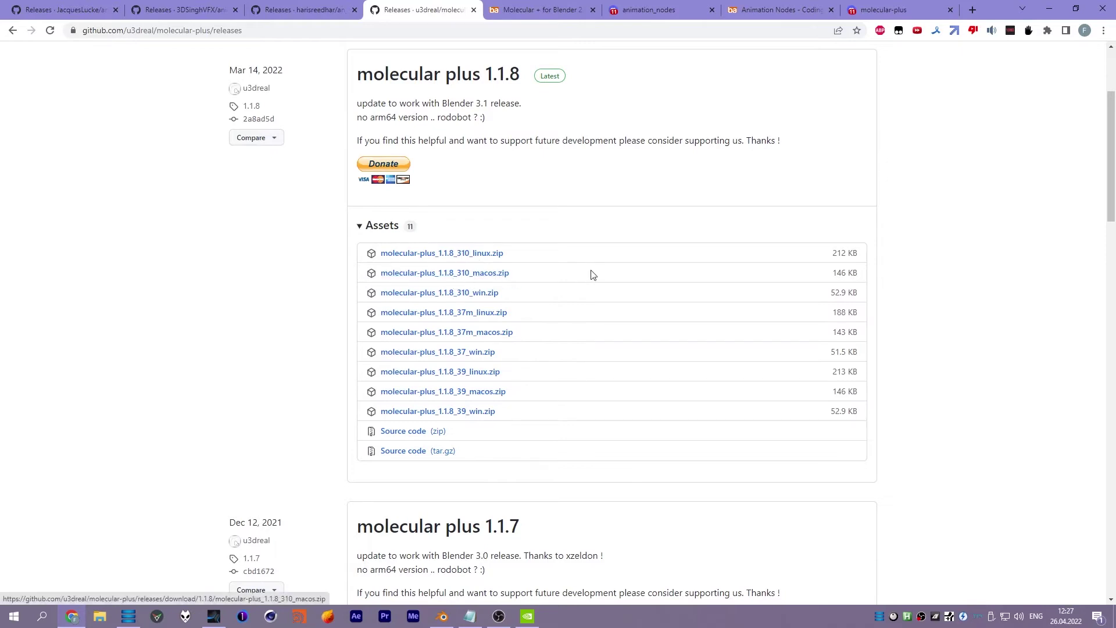
scroll(442, 339, up, 1)
scroll(314, 324, down, 2)
- Search the add-ons for 'mole' to confirm Molecular+ is enabled
click(45, 21)
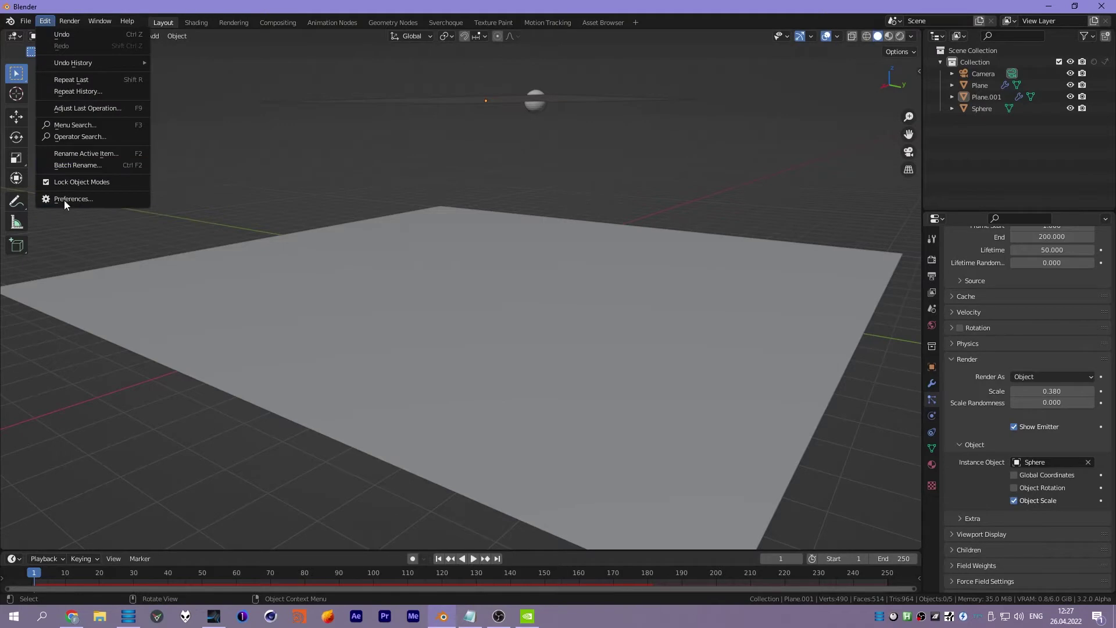
click(64, 199)
click(300, 78)
text(mole)
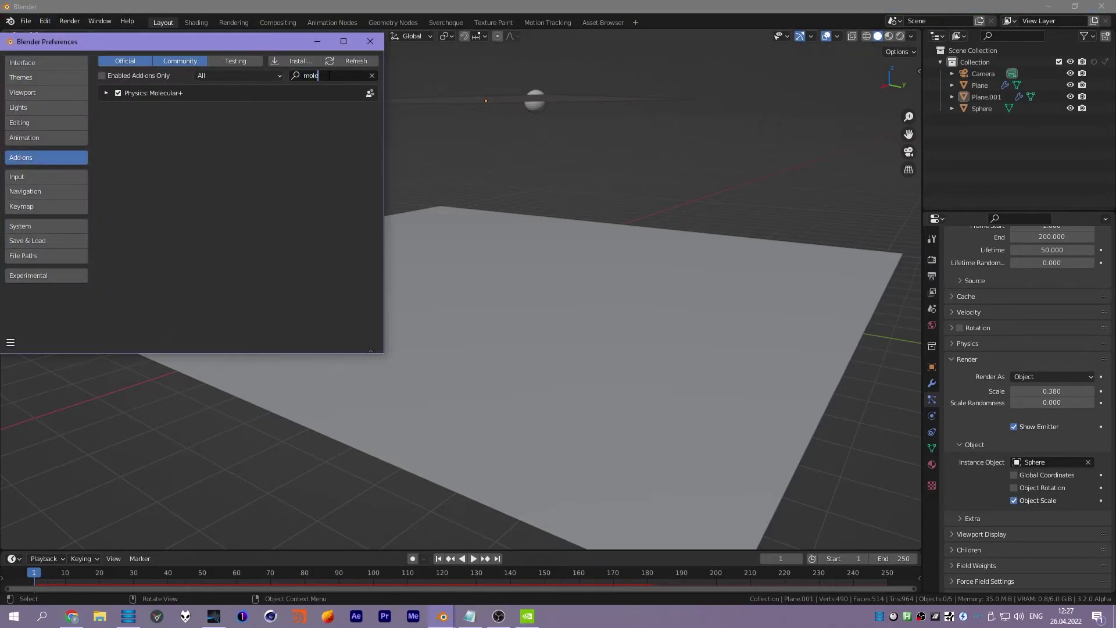
click(370, 41)
- Quit without saving and add a cube to the fresh scene
key(ctrl+q)
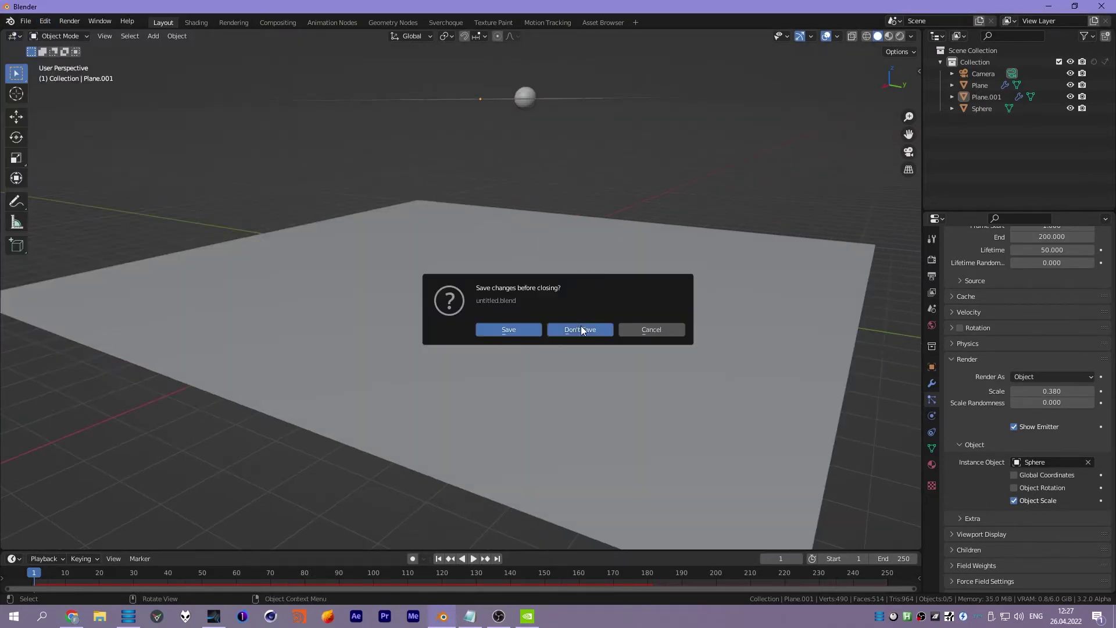
click(581, 330)
key(shift+a)
click(482, 256)
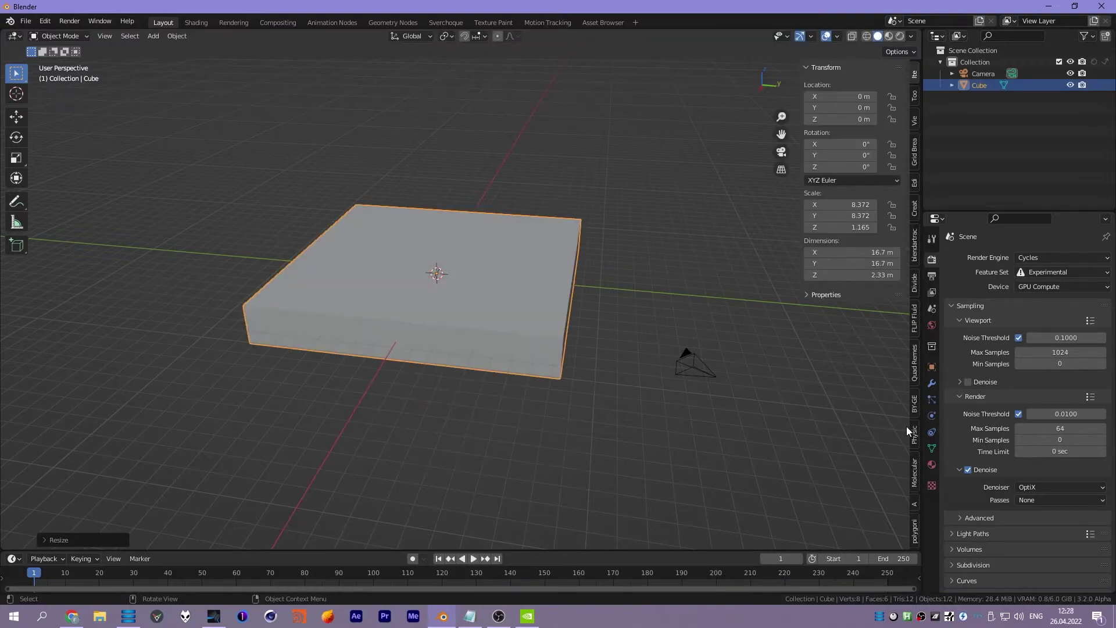
- Make the flat cube a collider from the Molecular+ panel
click(914, 472)
middle_drag(523, 302, 463, 277)
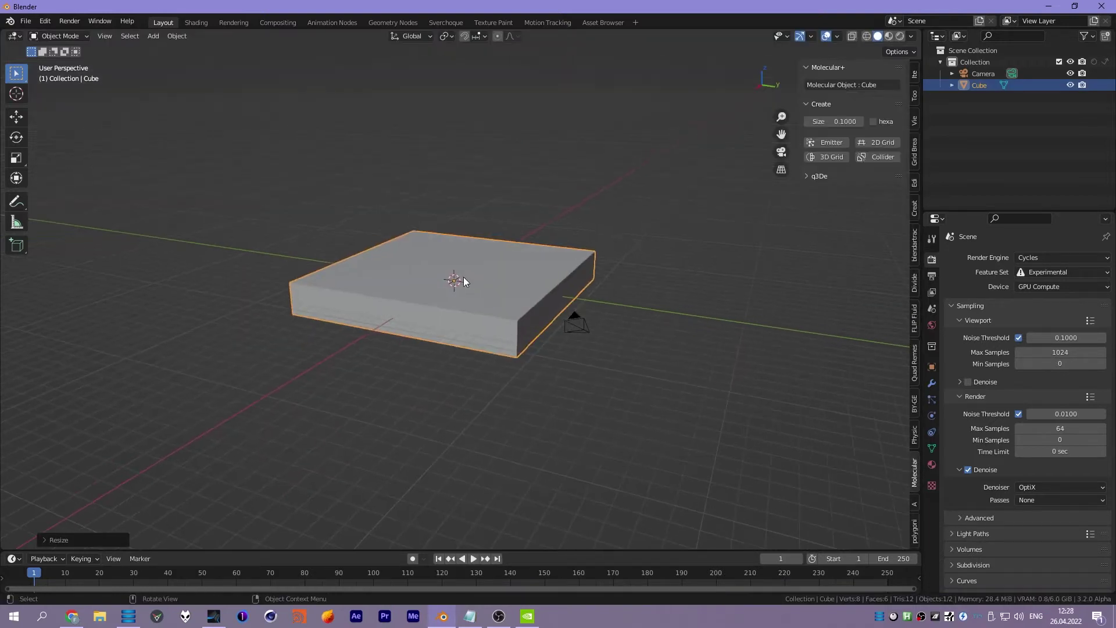
scroll(463, 278, up, 4)
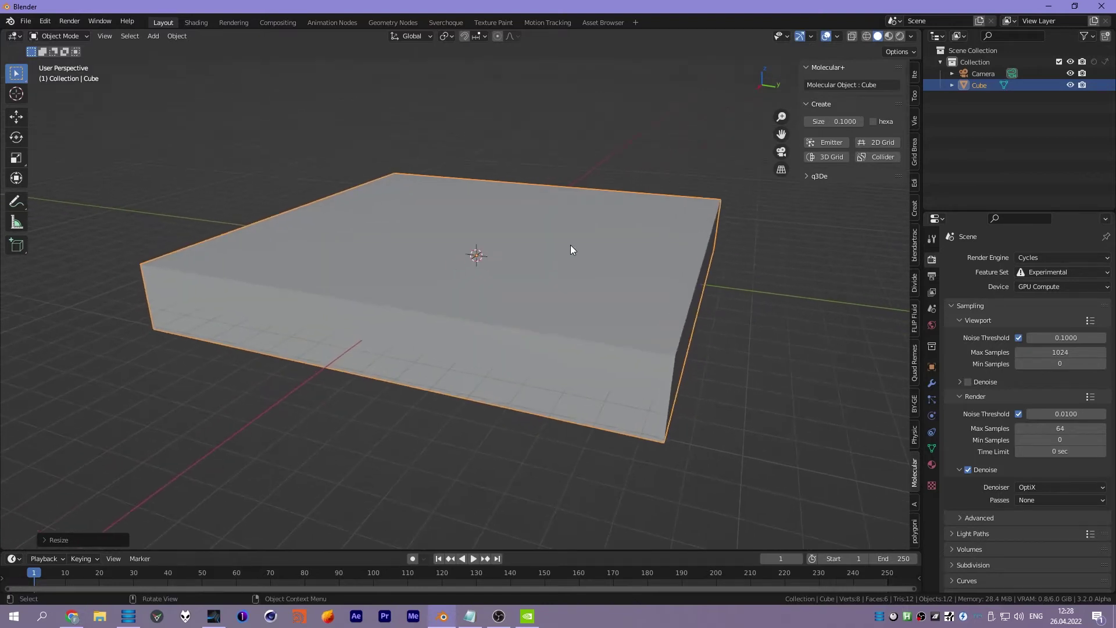
click(876, 157)
- Delete only the cube's top face to leave an open tray
key(Tab)
key(alt+a)
click(511, 244)
key(x)
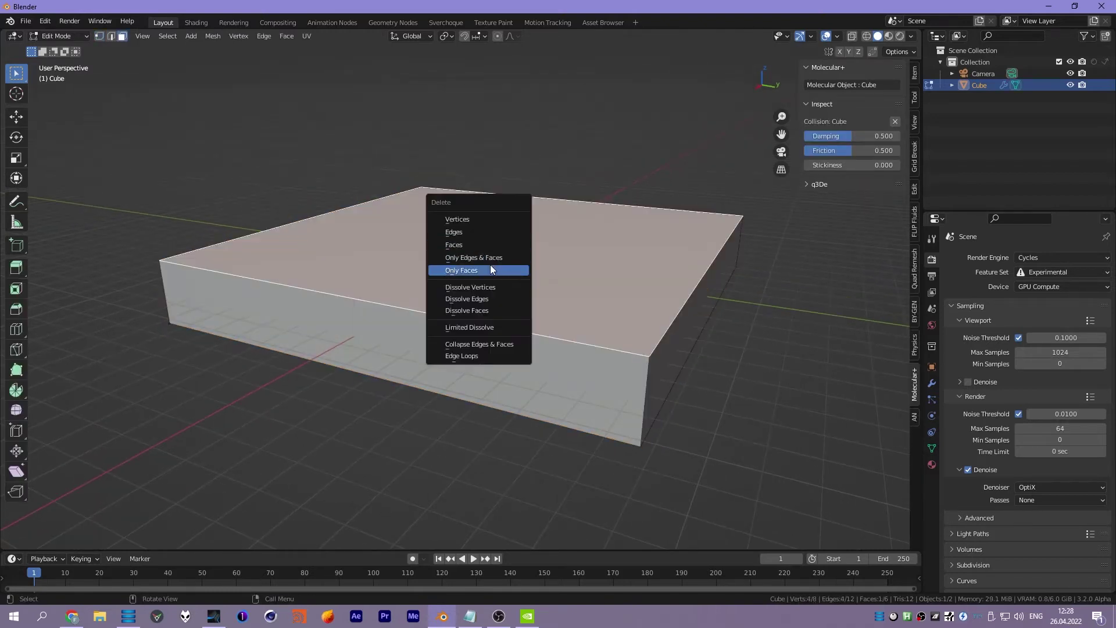
click(490, 269)
key(Tab)
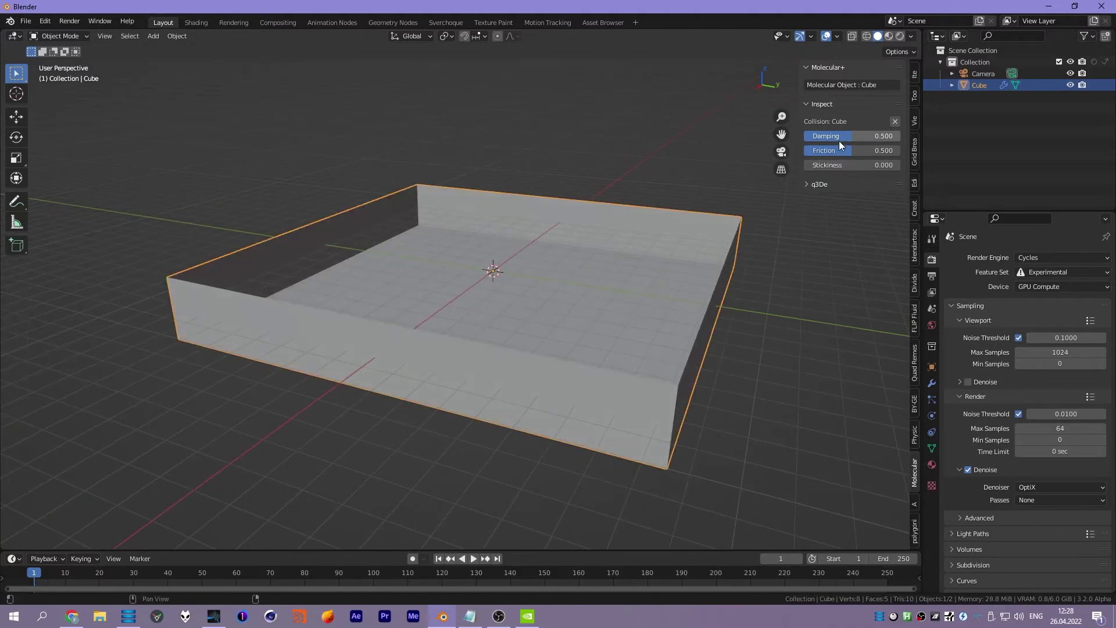
- Check the tray's collision physics settings, then add a plane above it
click(931, 415)
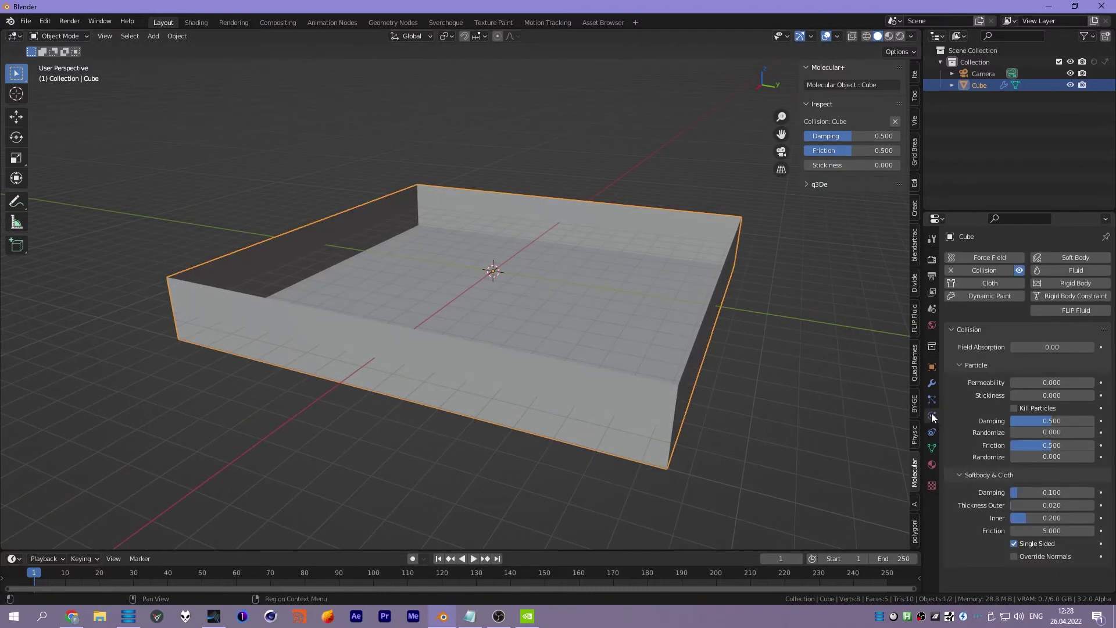
click(931, 415)
middle_drag(727, 201, 600, 278)
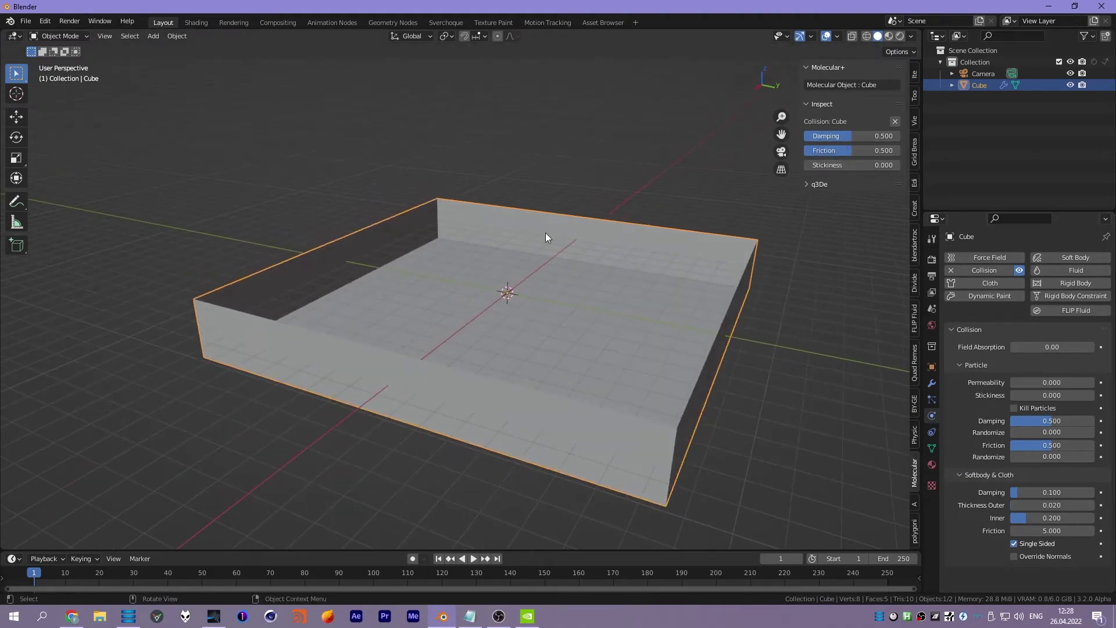
middle_drag(547, 235, 528, 260)
scroll(527, 259, down, 2)
key(shift+a)
click(556, 221)
scroll(553, 322, down, 2)
- Raise and enlarge the plane along Z, then make it a Molecular+ emitter of 10000 particles
key(g)
key(z)
key(s)
key(z)
key(z)
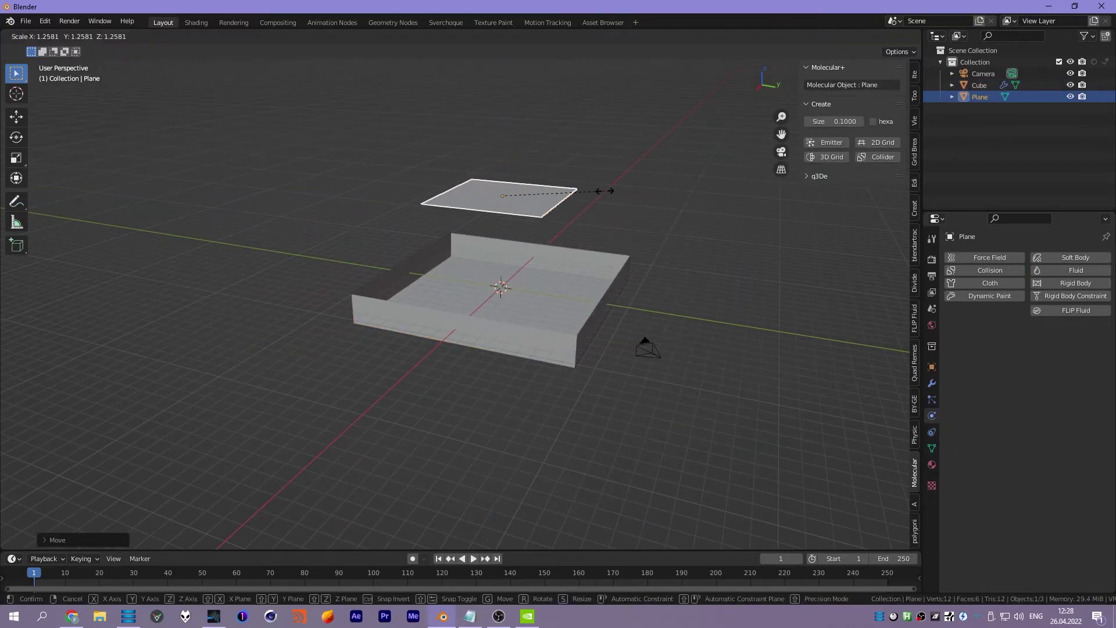
click(788, 175)
scroll(789, 174, up, 2)
click(825, 141)
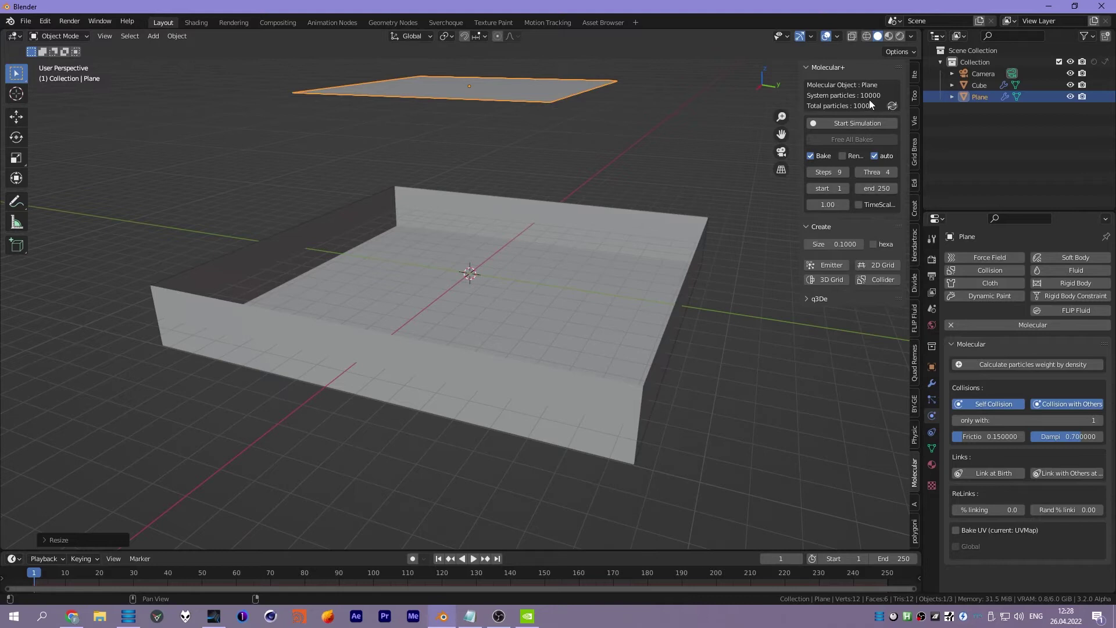
- Add an Ico Sphere to the scene to use as the particle instance
scroll(531, 263, down, 3)
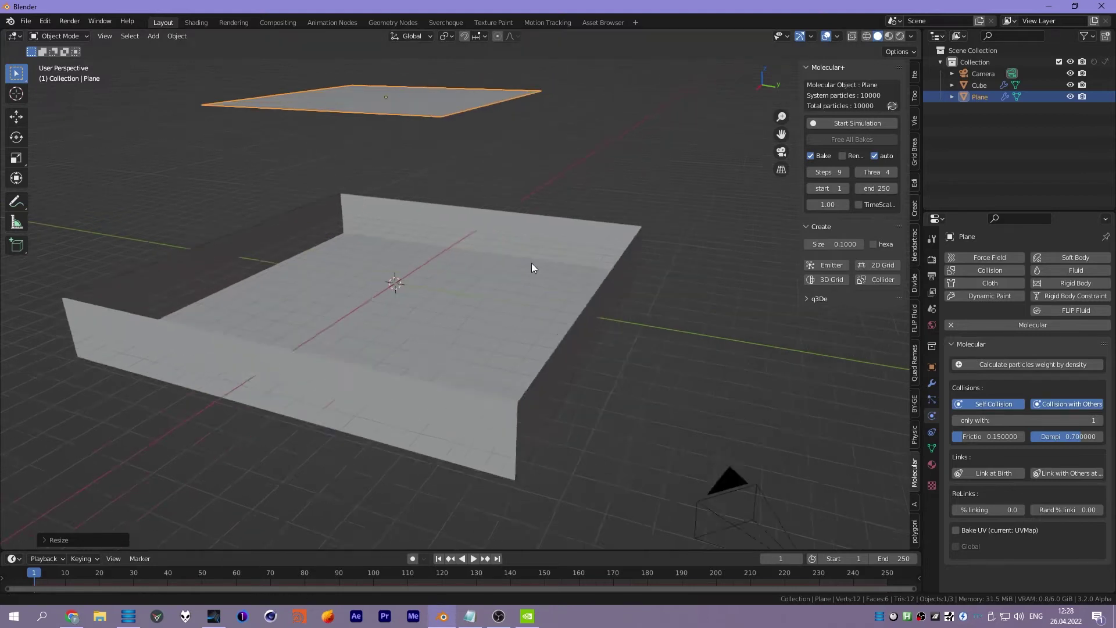
scroll(532, 262, down, 2)
key(shift+a)
click(687, 261)
scroll(547, 279, up, 1)
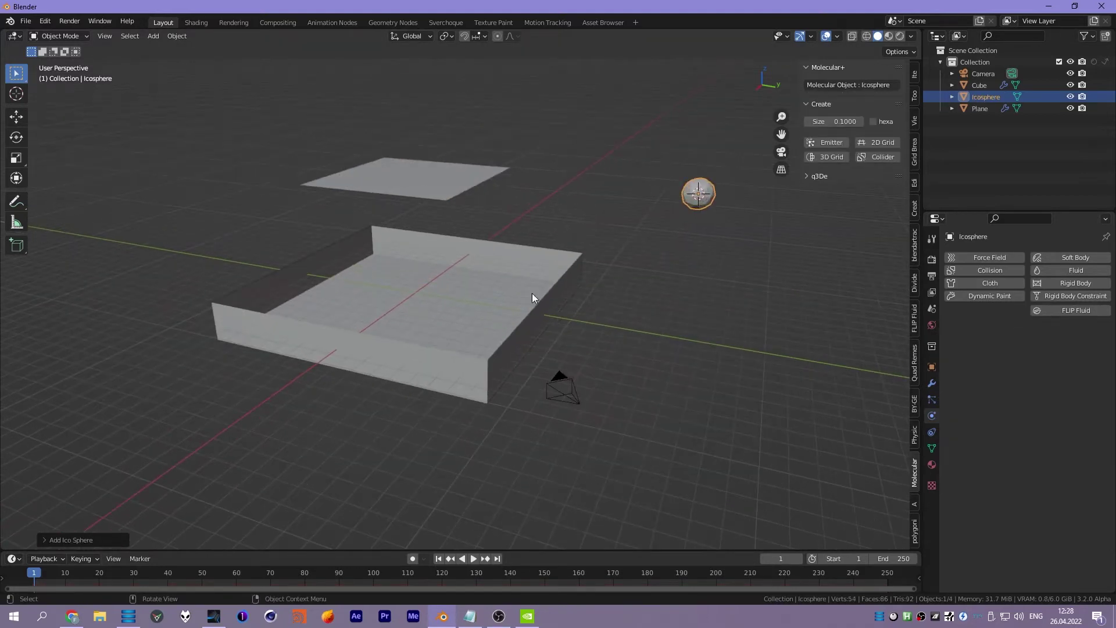
click(132, 540)
scroll(476, 310, up, 2)
scroll(475, 321, up, 2)
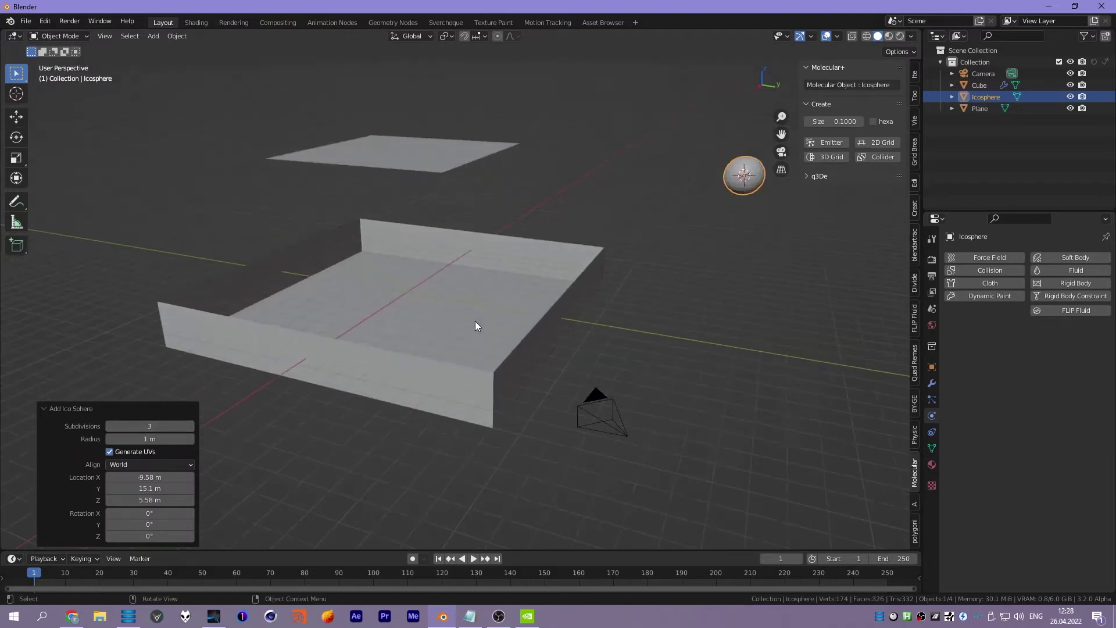
- Render the plane's particles as Icosphere instances with 0.500 scale randomness and preview playback
click(442, 223)
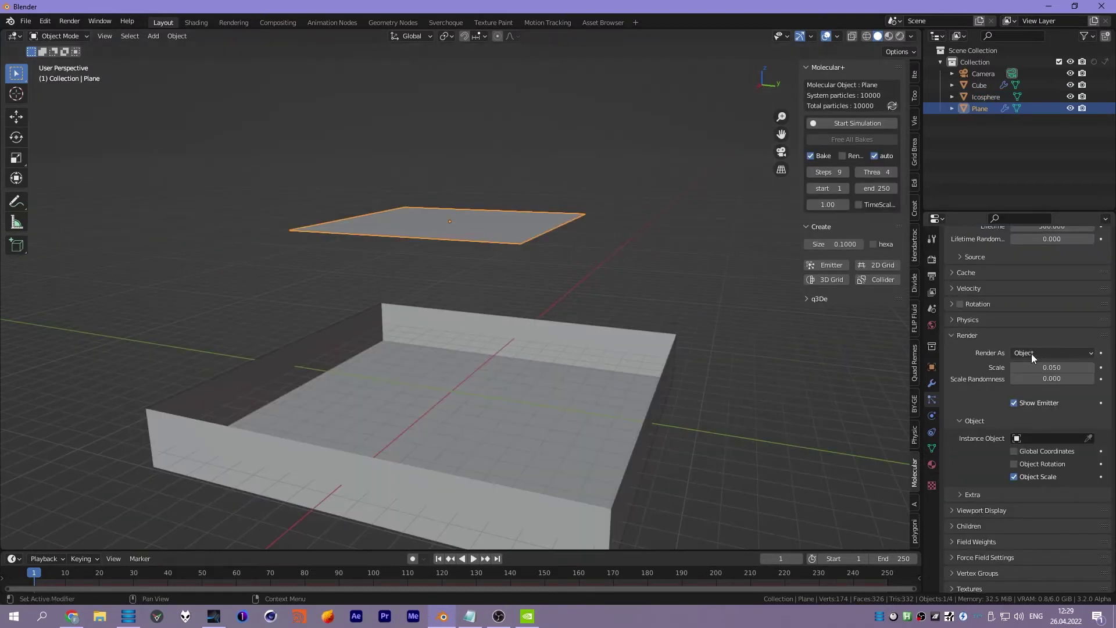
scroll(726, 375, down, 2)
scroll(639, 337, down, 1)
scroll(555, 303, up, 2)
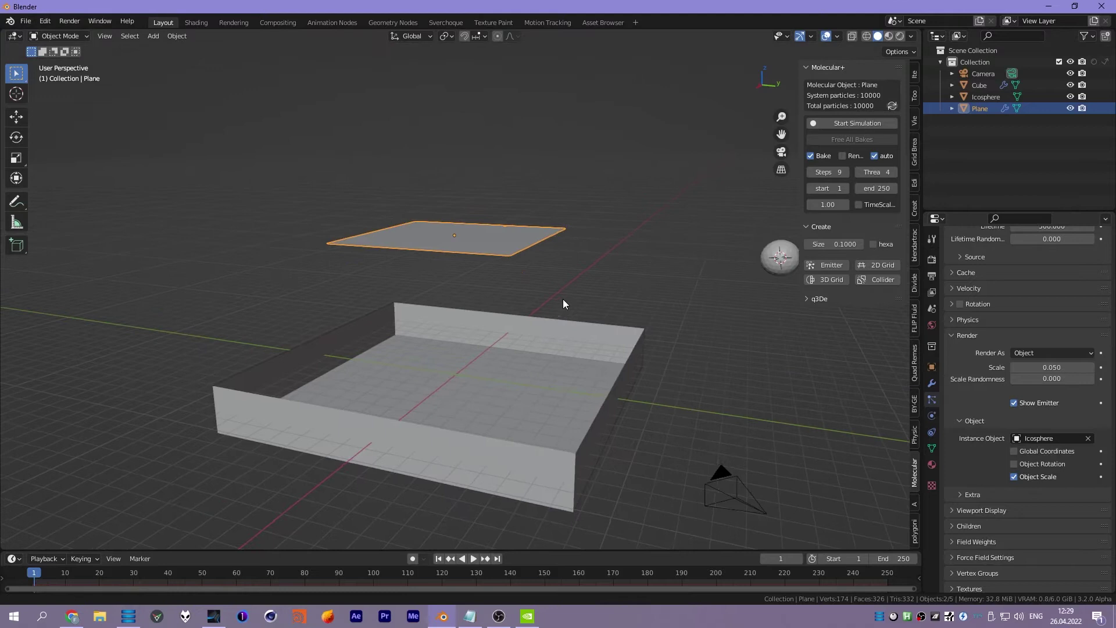
scroll(563, 298, up, 1)
click(1045, 379)
text(0.500)
key(Return)
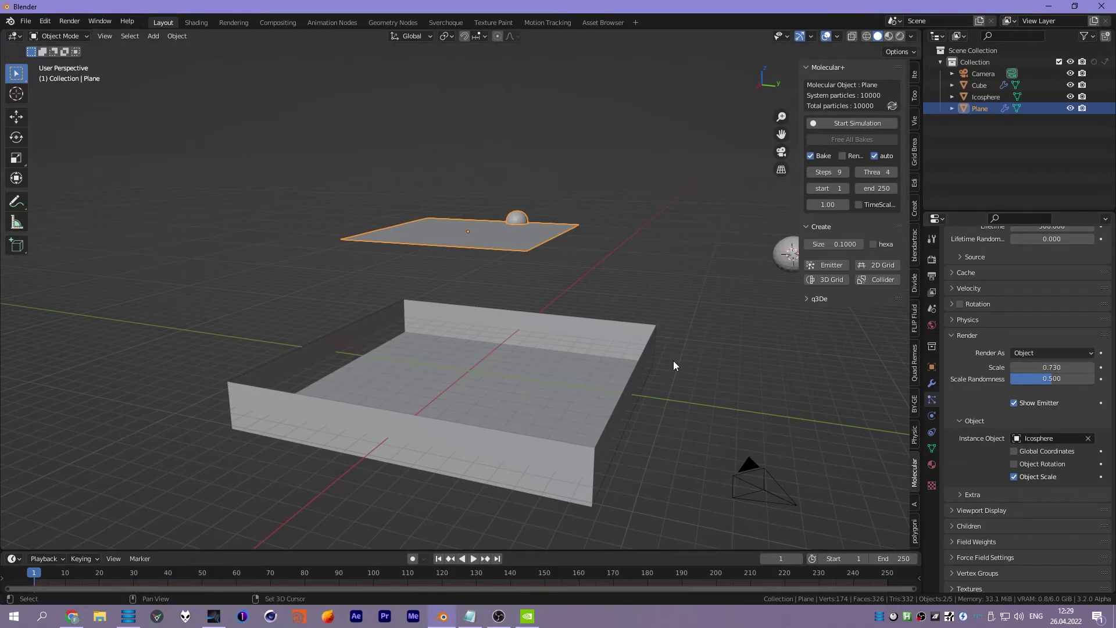
key(space)
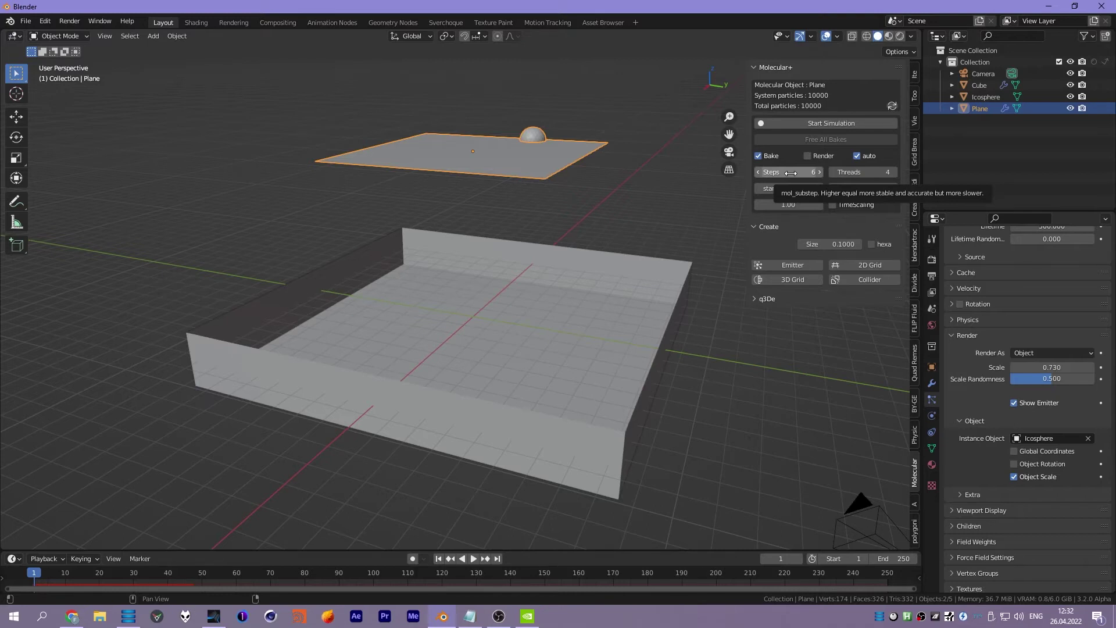
- Set the Molecular+ Steps field to 12 and orbit to view the box and emitter
mouse_move(789, 172)
click(790, 171)
text(12)
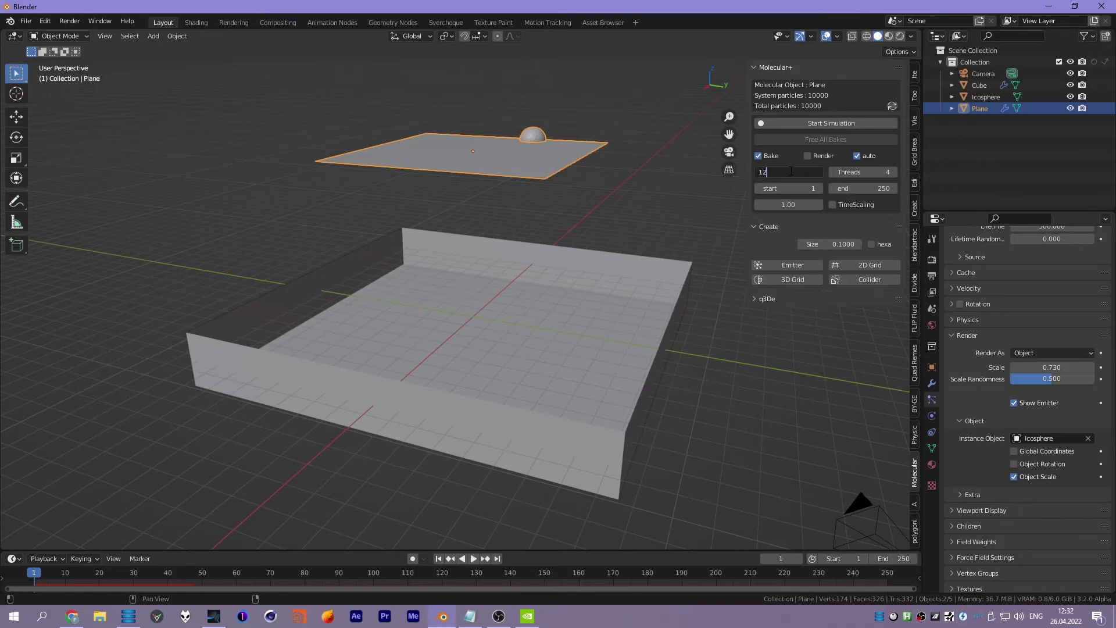
middle_drag(625, 201, 605, 187)
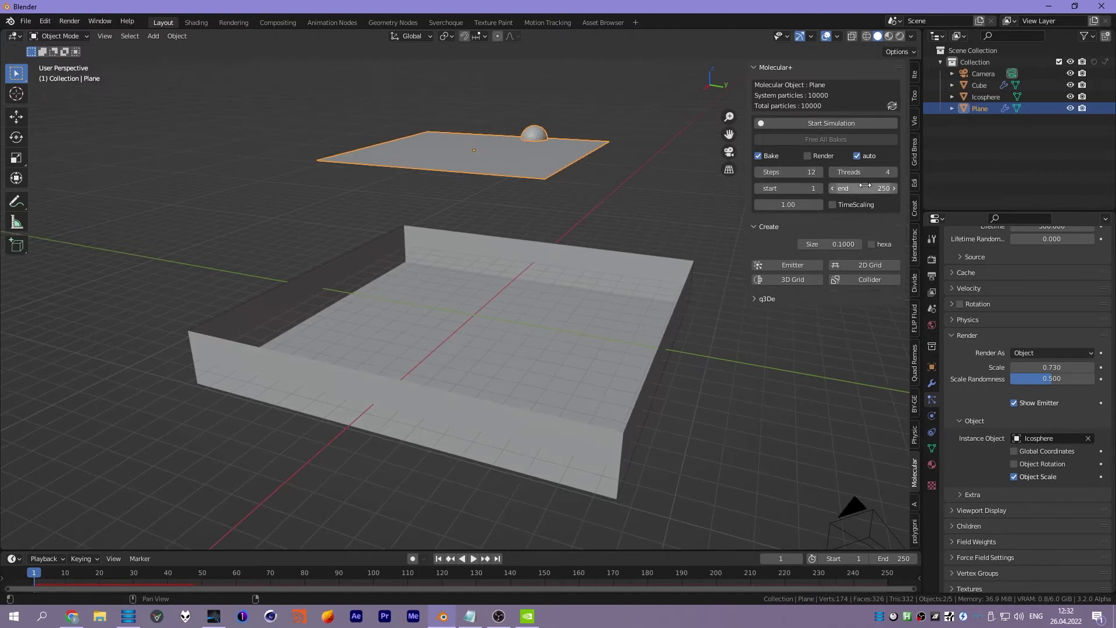
middle_drag(434, 157, 505, 169)
- Start the Molecular+ simulation, watch particles fall into the box, then stop it with Esc
click(847, 123)
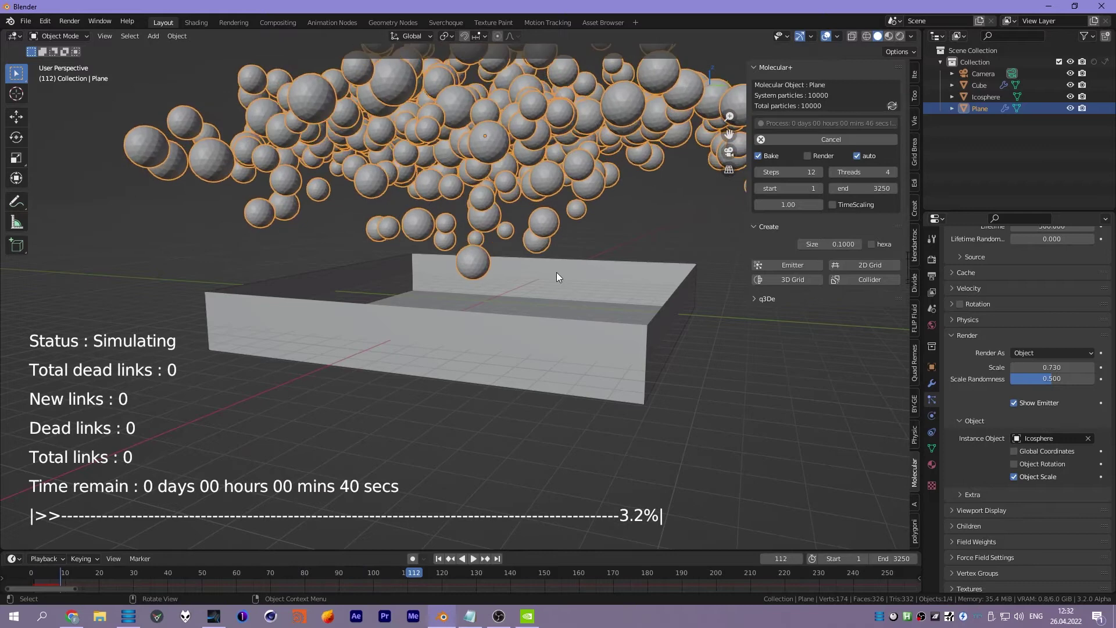
middle_drag(549, 265, 532, 253)
click(495, 429)
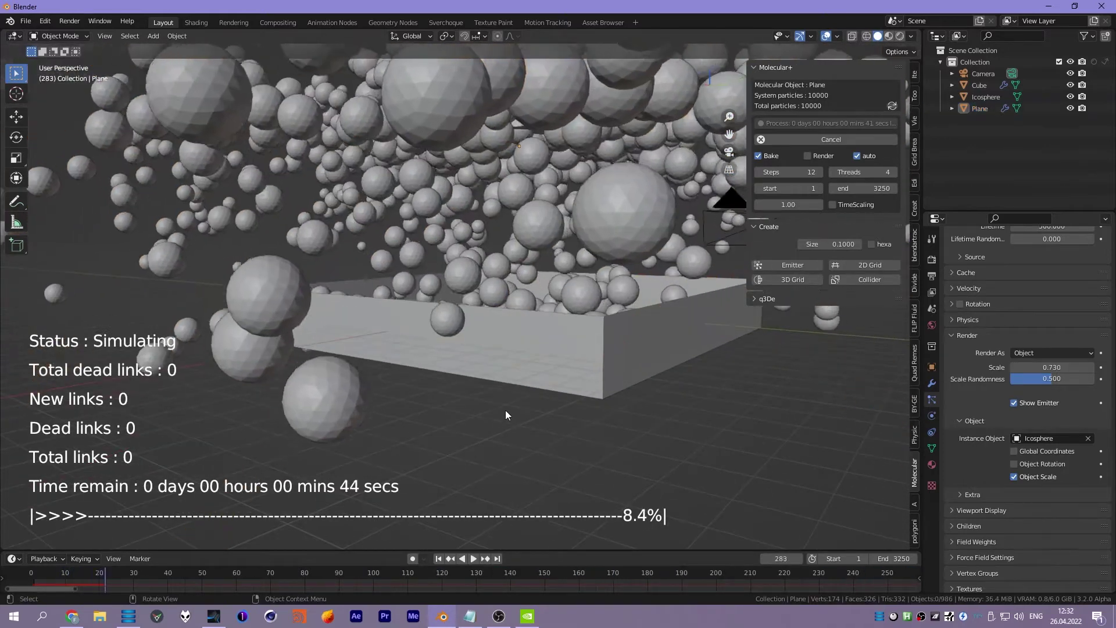
scroll(524, 186, down, 3)
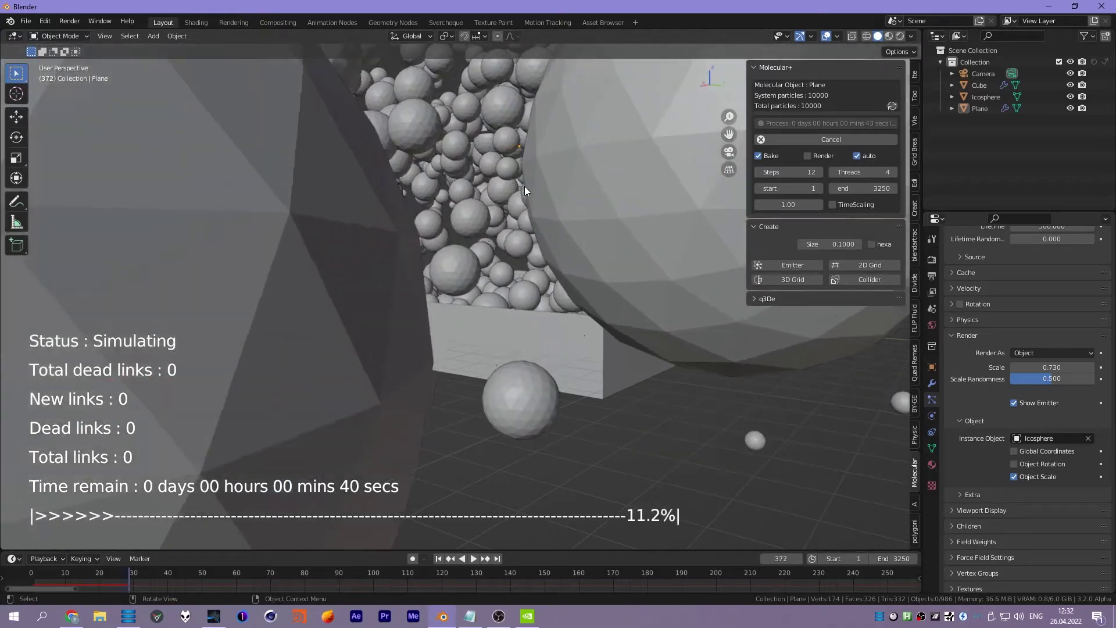
scroll(524, 194, down, 3)
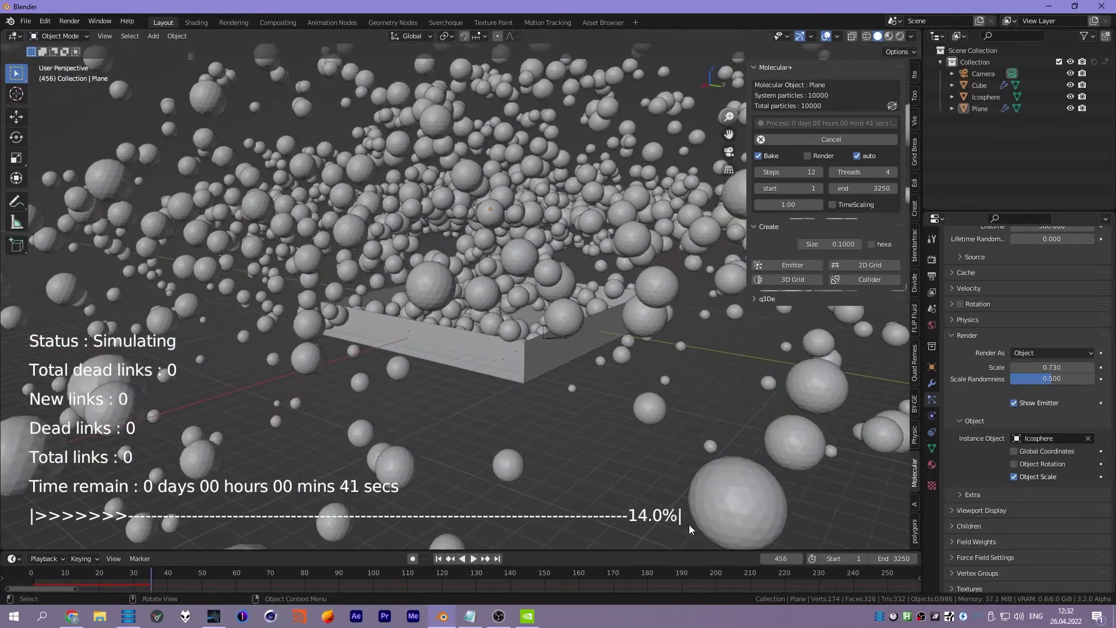
mouse_move(123, 520)
middle_down()
mouse_move(382, 521)
mouse_move(446, 278)
mouse_move(446, 301)
mouse_move(390, 286)
mouse_move(287, 285)
mouse_move(477, 291)
mouse_move(489, 294)
mouse_move(484, 304)
middle_up()
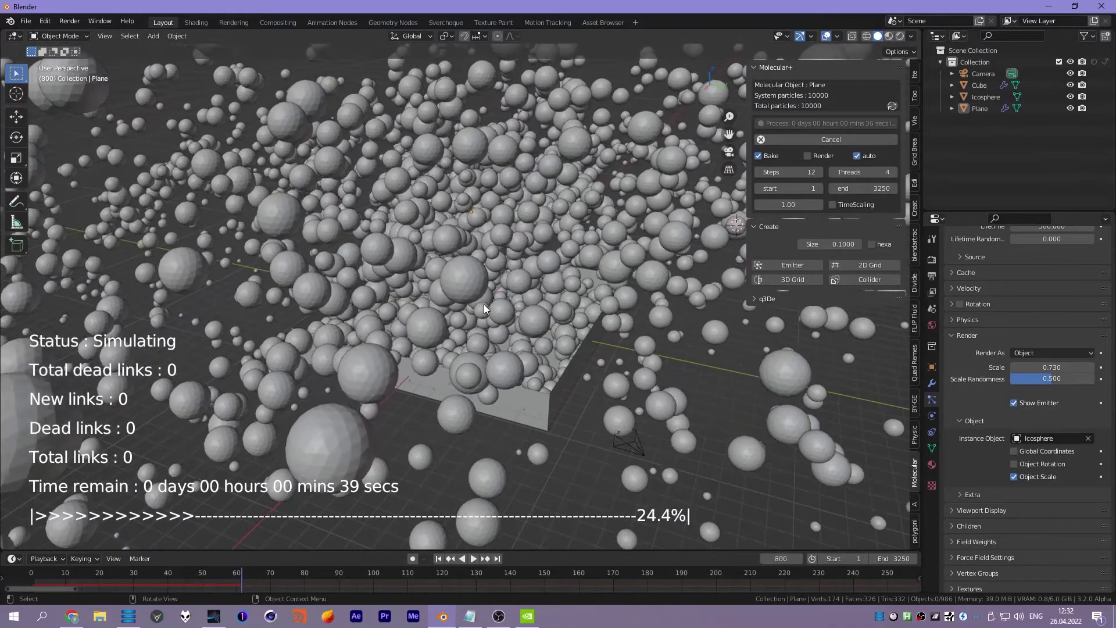
key(Escape)
middle_drag(484, 312, 500, 285)
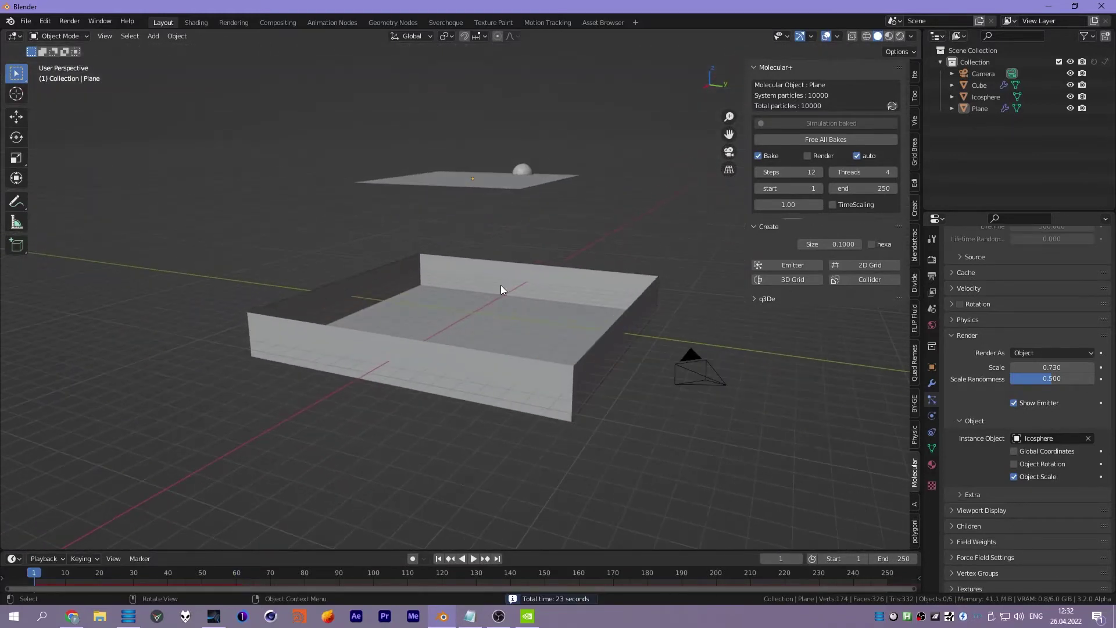
- Free all bakes and set the emitter to 2500 particles, 5 steps and 0.360 render scale
click(839, 139)
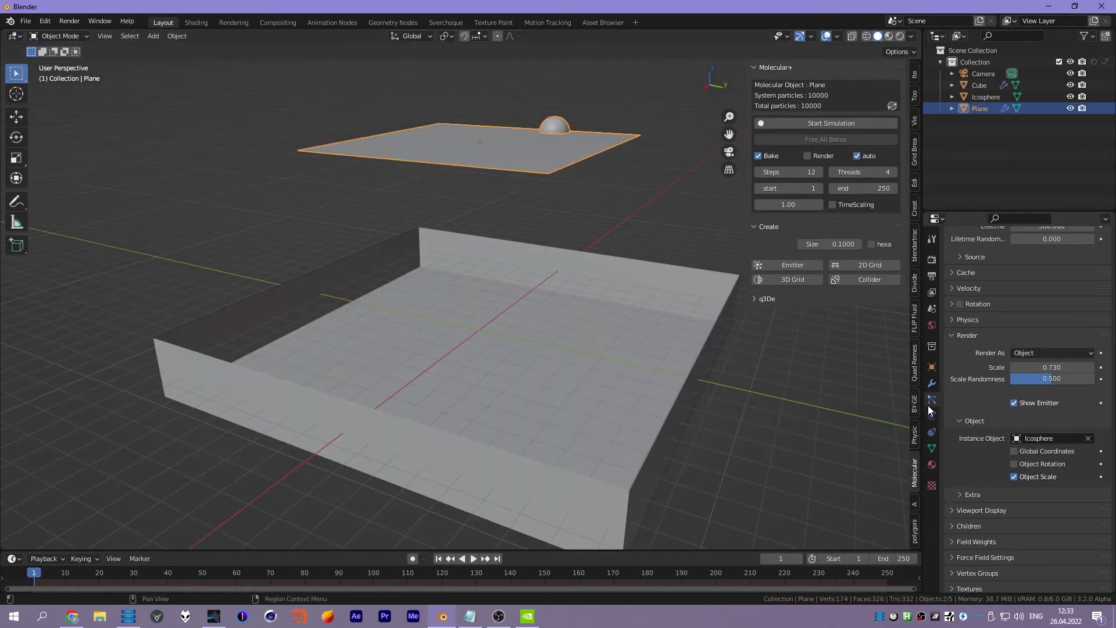
scroll(981, 347, up, 3)
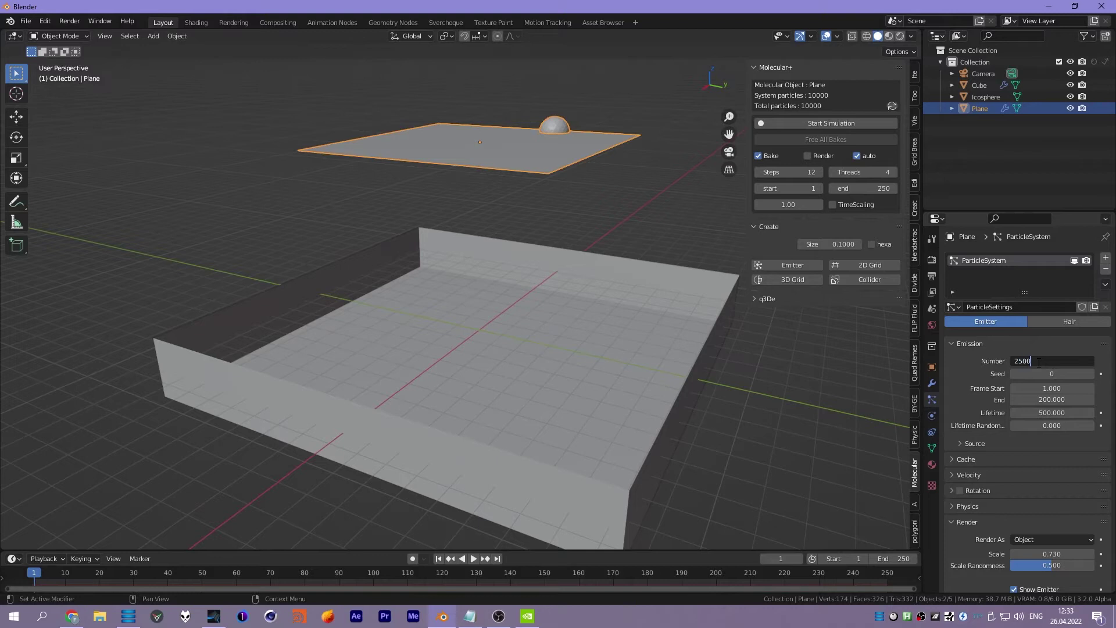
click(891, 107)
scroll(979, 473, down, 7)
drag(1046, 391, 1069, 391)
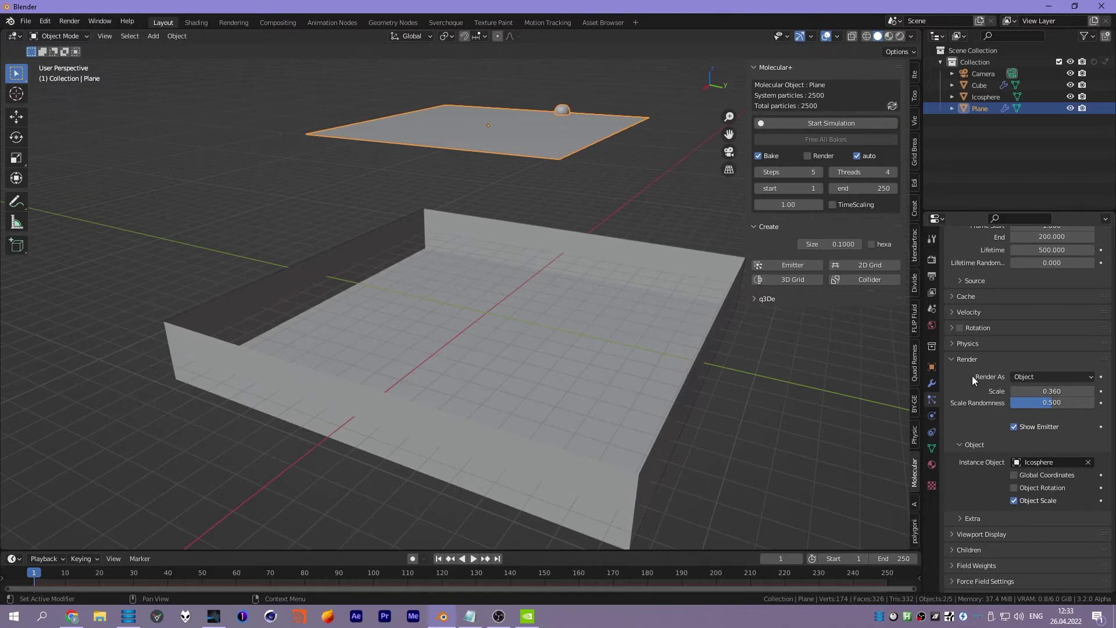
click(966, 312)
click(1044, 329)
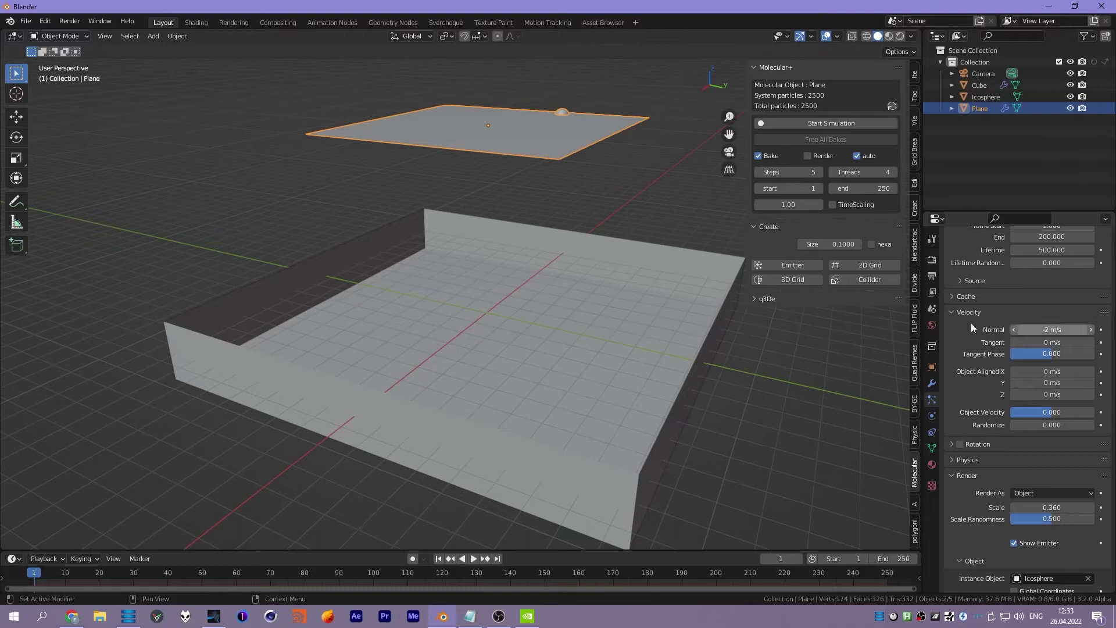
- Set the emitter's normal velocity to -2 m/s and preview the emission
key(Return)
key(space)
mouse_move(579, 222)
middle_down()
mouse_move(584, 202)
mouse_move(567, 238)
mouse_move(570, 226)
mouse_move(582, 239)
middle_up()
key(Escape)
- Bake the Molecular+ simulation and watch the spheres fall, enlarging the timeline
click(832, 123)
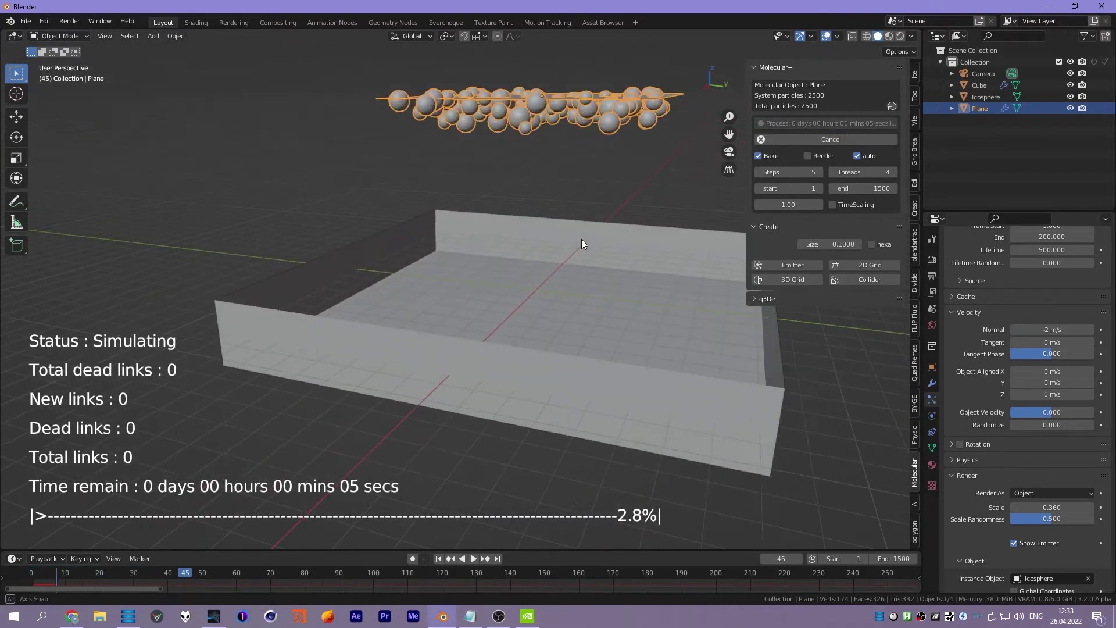
middle_drag(644, 221, 611, 242)
scroll(553, 581, down, 8)
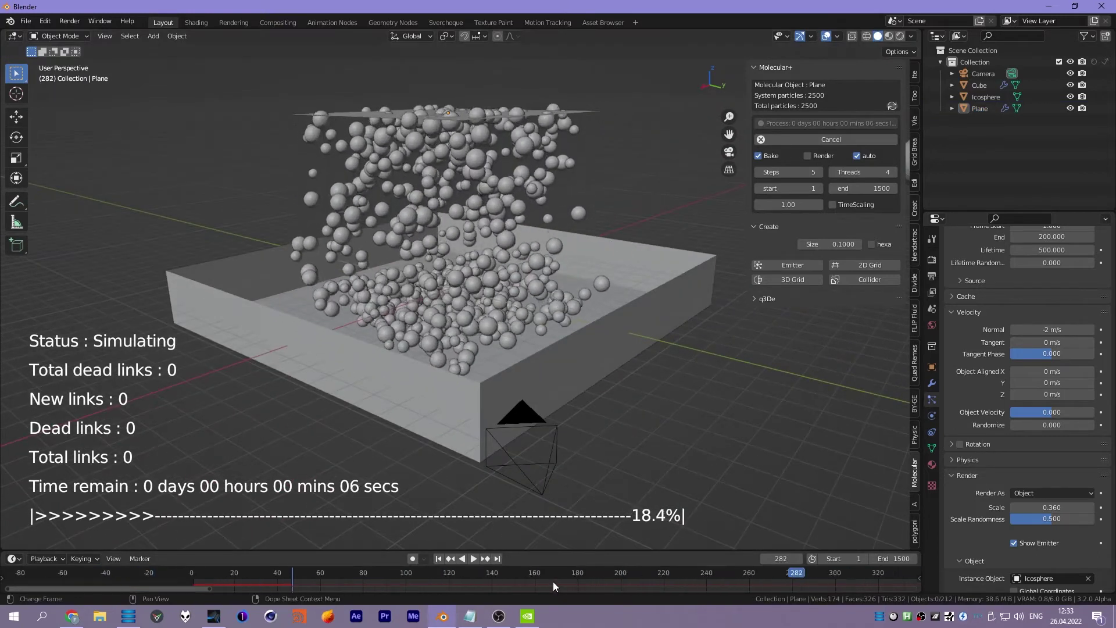
drag(581, 551, 721, 505)
scroll(721, 475, up, 3)
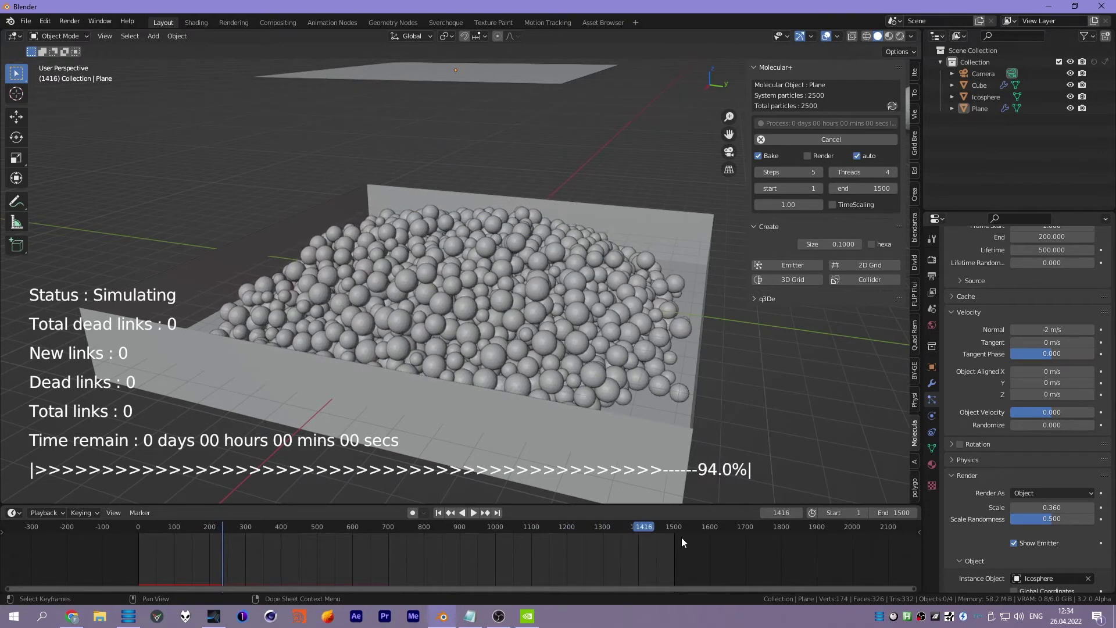
middle_drag(213, 556, 271, 550)
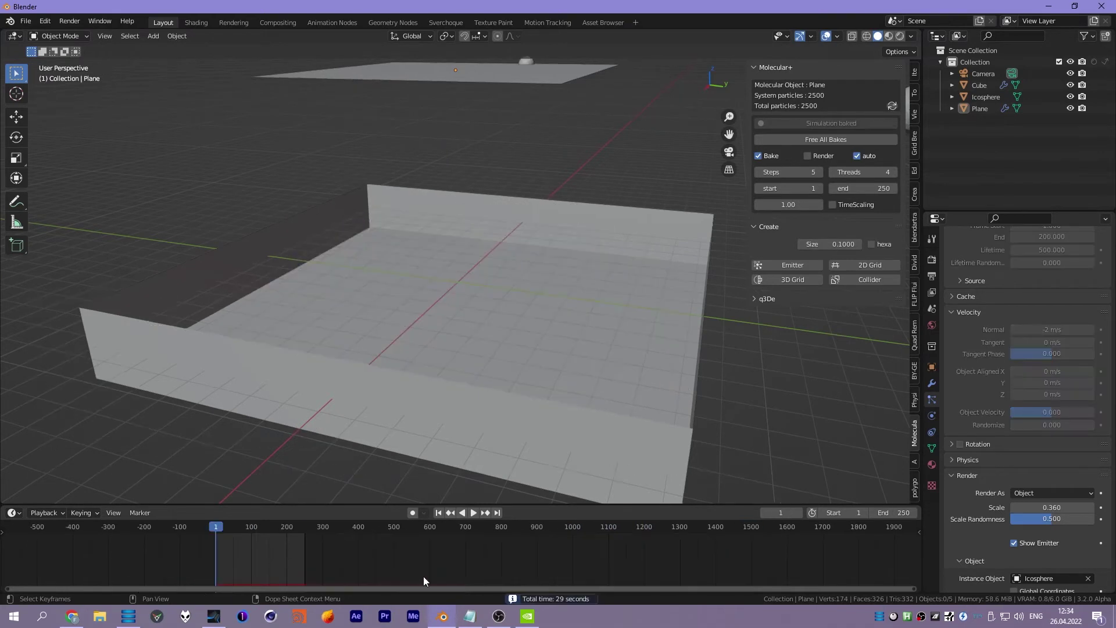
- Play back the baked sphere simulation and stop at frame 100
scroll(215, 554, up, 3)
mouse_move(214, 554)
middle_down()
mouse_move(544, 573)
mouse_move(470, 573)
mouse_move(307, 542)
mouse_move(494, 559)
mouse_move(502, 551)
middle_up()
click(462, 337)
mouse_move(541, 267)
middle_down()
mouse_move(531, 255)
mouse_move(625, 181)
middle_up()
key(space)
click(625, 181)
scroll(507, 274, up, 3)
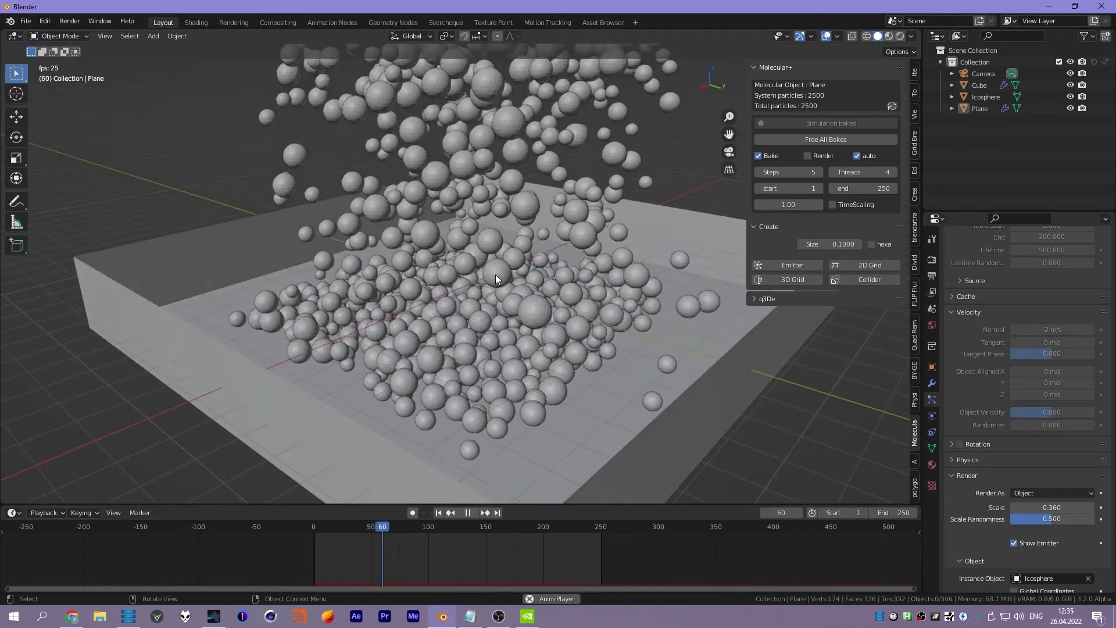
key(space)
scroll(491, 281, down, 5)
scroll(491, 282, down, 3)
- Switch to camera view with rendered shading and render frame 100 with F12
click(640, 233)
right_click(640, 232)
key(Escape)
scroll(548, 247, up, 7)
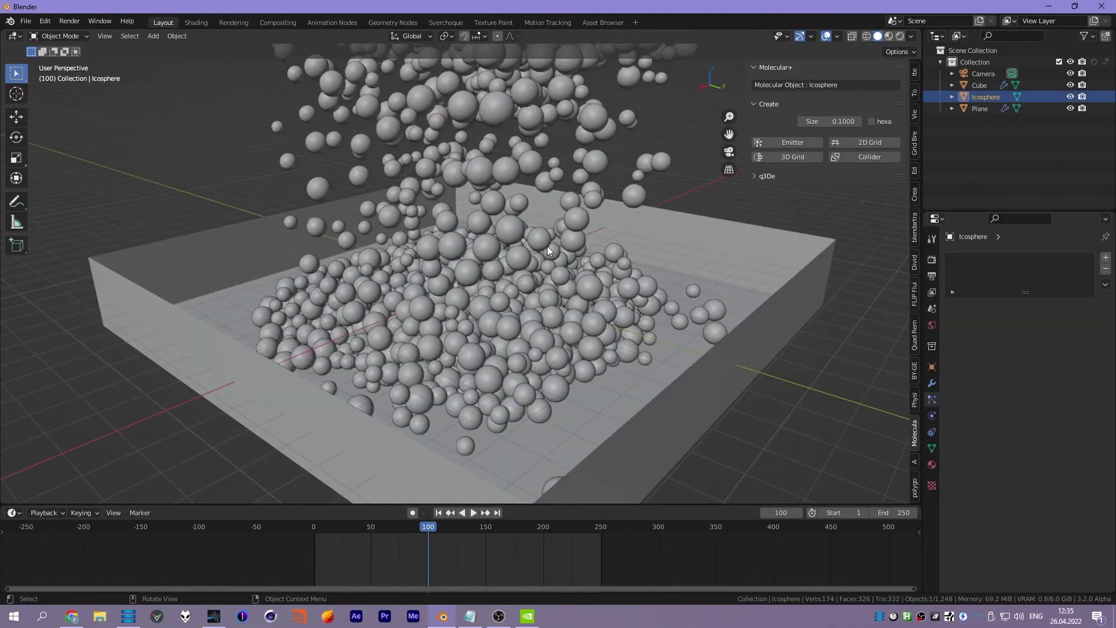
key(KP_0)
key(z)
click(473, 305)
key(F12)
scroll(559, 293, down, 1)
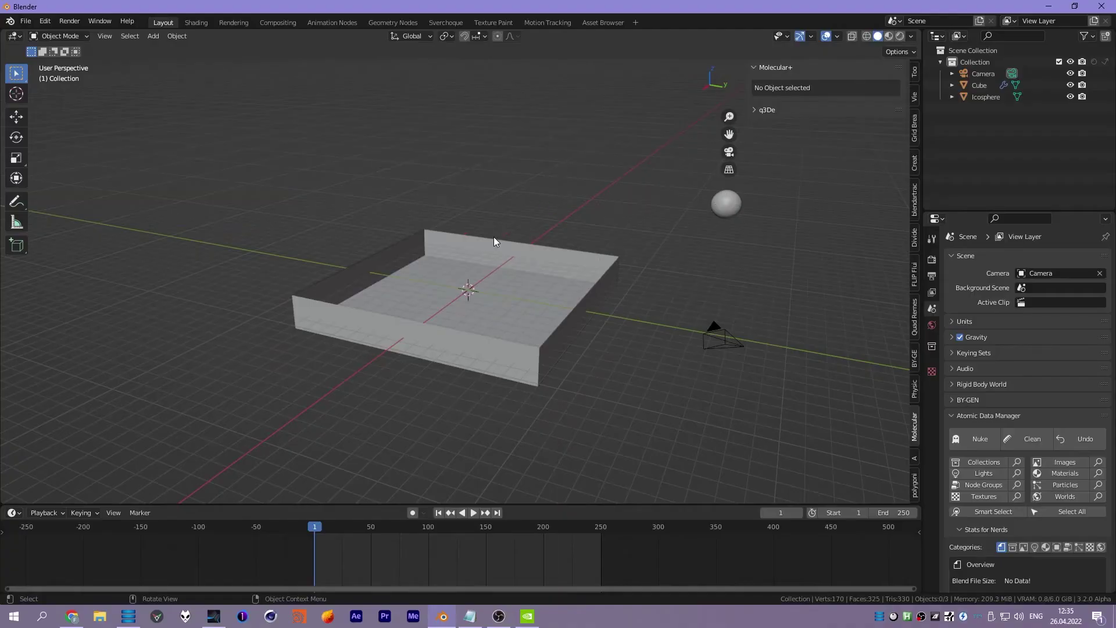
- Add a cube above the box, tilt it freely and scale it to about 0.656
scroll(494, 242, up, 2)
key(shift+a)
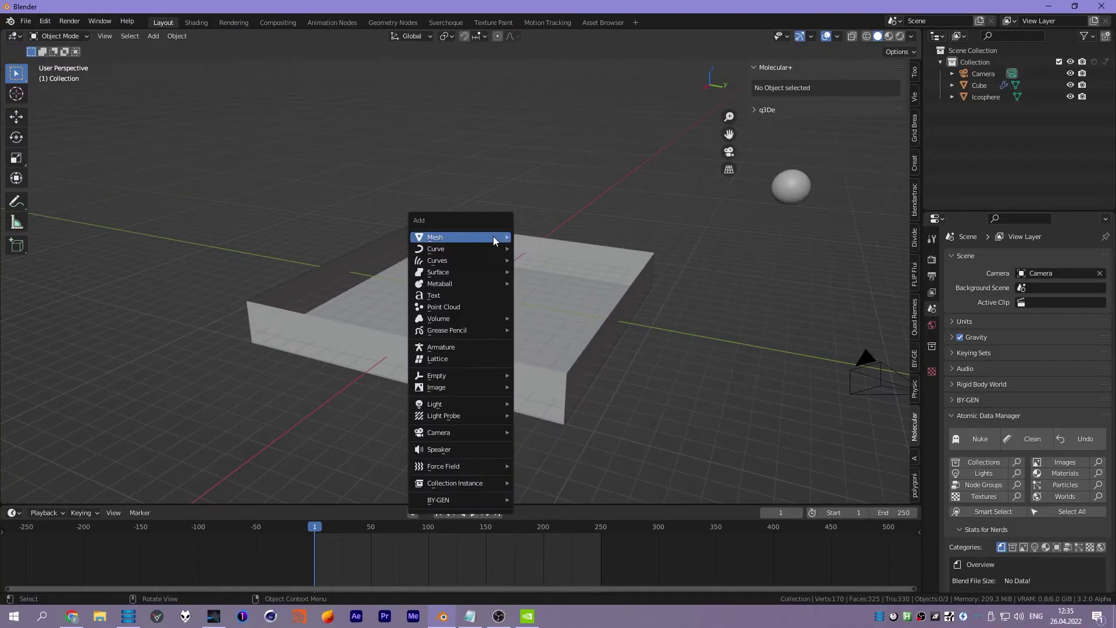
click(541, 249)
key(s)
click(528, 145)
key(r)
key(r)
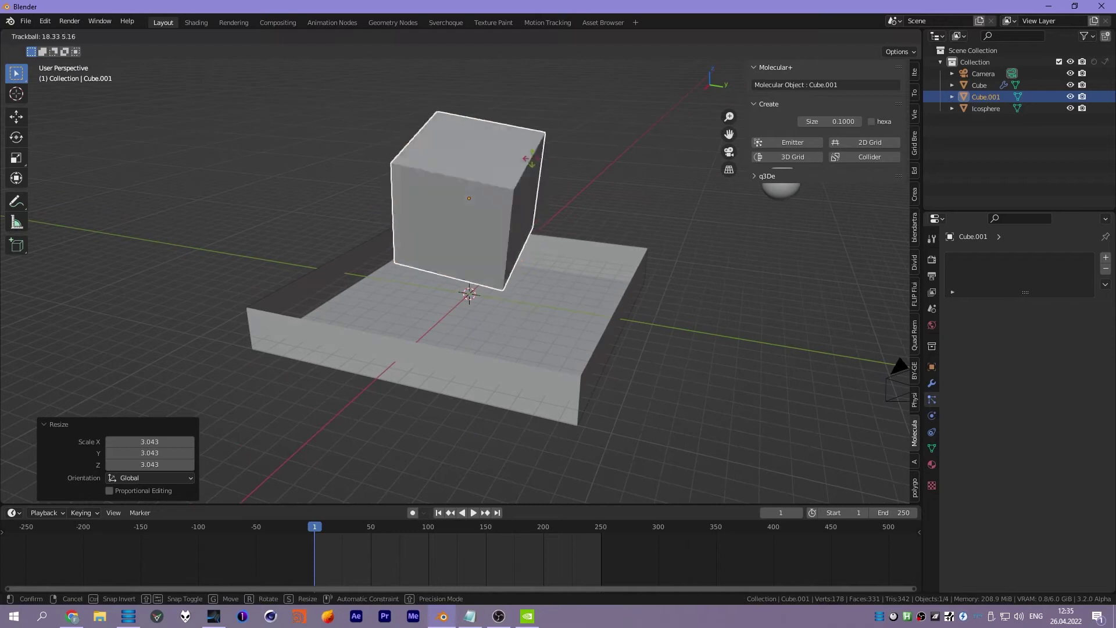
click(547, 186)
key(s)
click(579, 170)
mouse_move(562, 198)
middle_down()
mouse_move(546, 208)
mouse_move(549, 236)
middle_up()
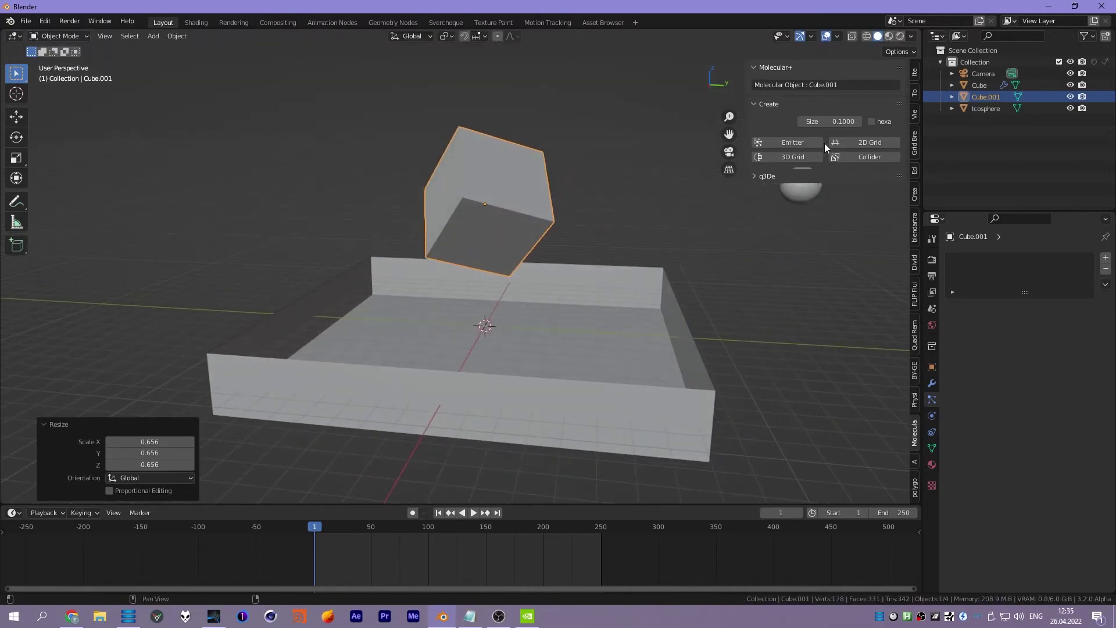
- Fill the cube with a 59319-particle Molecular+ 3D grid and expand the Source settings
click(822, 143)
middle_drag(650, 213, 593, 211)
mouse_move(577, 216)
middle_down()
mouse_move(593, 205)
mouse_move(626, 224)
mouse_move(550, 214)
middle_up()
click(550, 214)
mouse_move(727, 325)
middle_down()
mouse_move(542, 208)
mouse_move(779, 334)
middle_up()
mouse_move(686, 291)
middle_down()
mouse_move(521, 207)
mouse_move(905, 402)
middle_up()
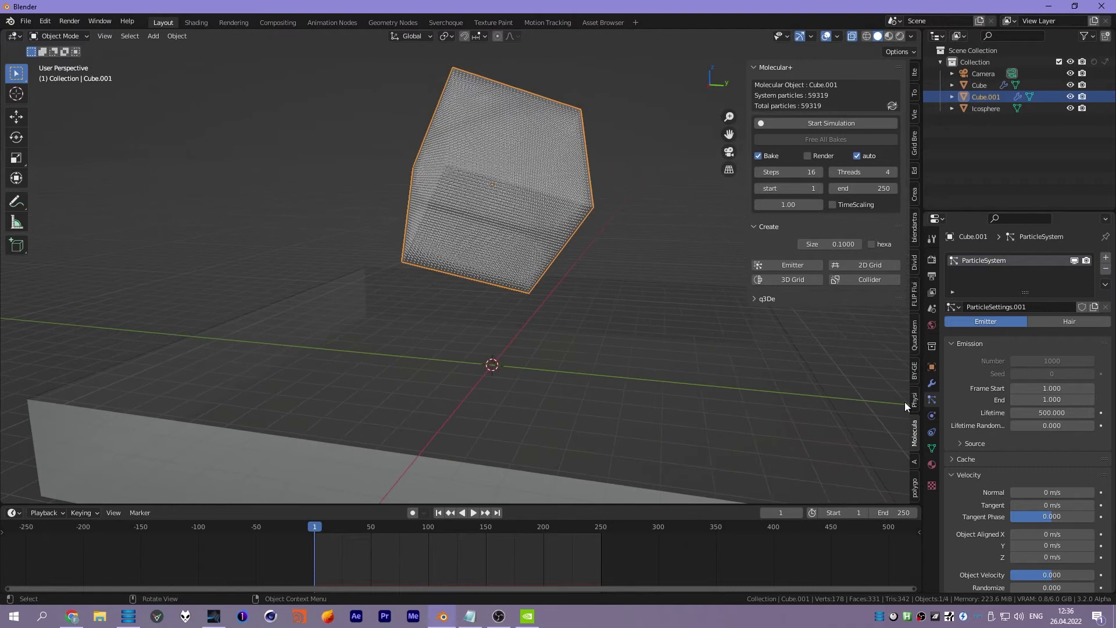
scroll(996, 413, down, 1)
click(958, 421)
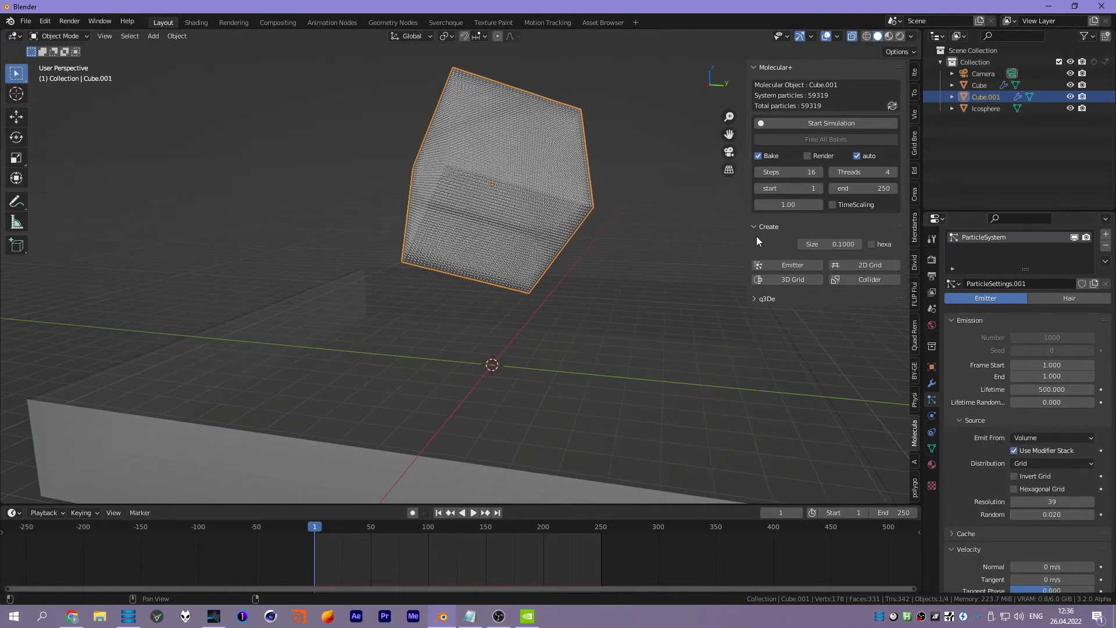
middle_drag(757, 241, 690, 259)
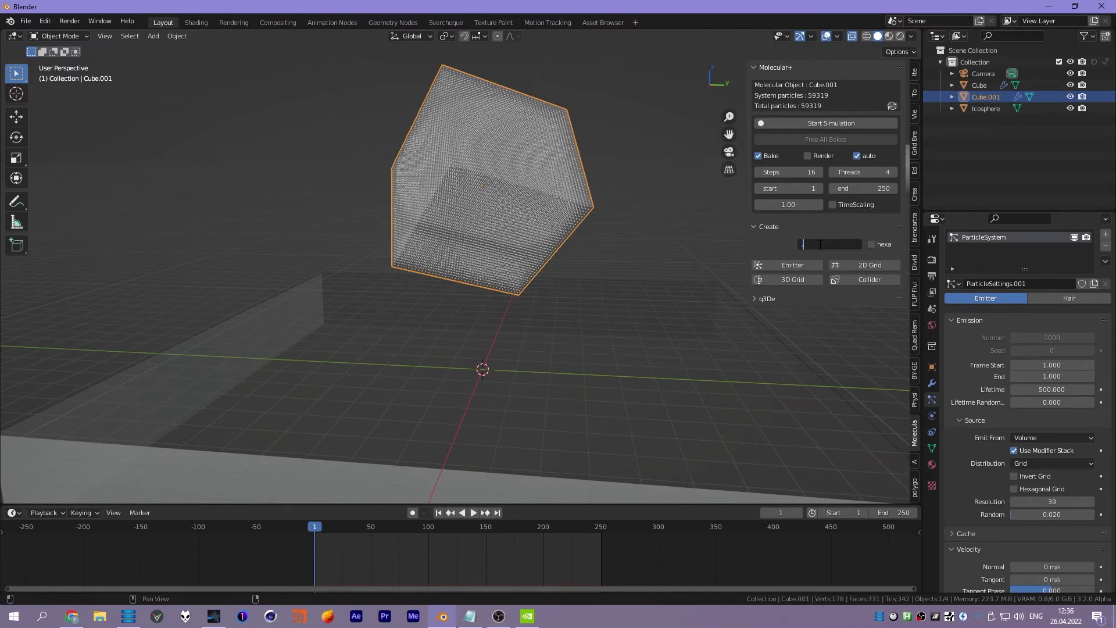
- Regenerate the cube's 3D grid with particle sizes 0.3, 0.5, then 0.1
click(802, 280)
mouse_move(604, 232)
middle_down()
mouse_move(565, 216)
mouse_move(549, 255)
mouse_move(514, 253)
middle_up()
scroll(543, 249, up, 2)
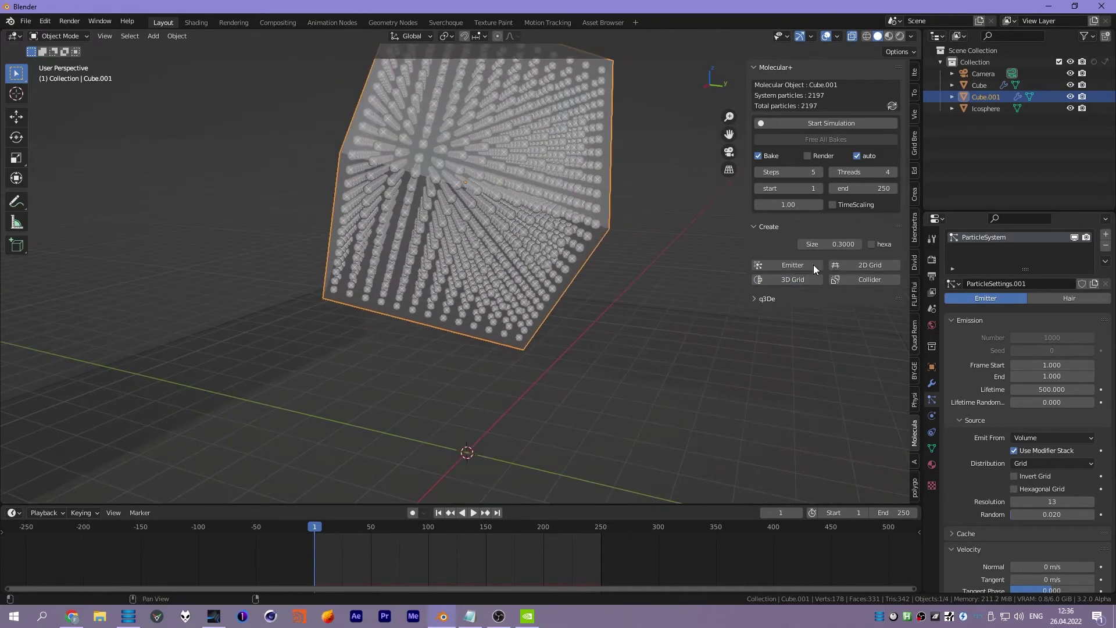
click(811, 279)
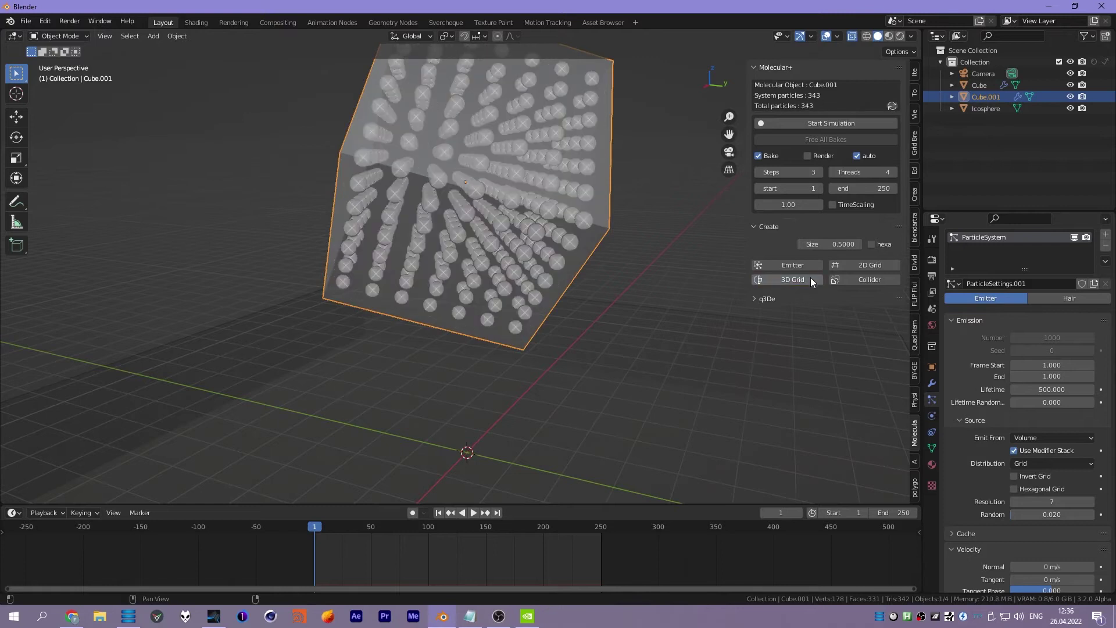
click(840, 244)
click(792, 279)
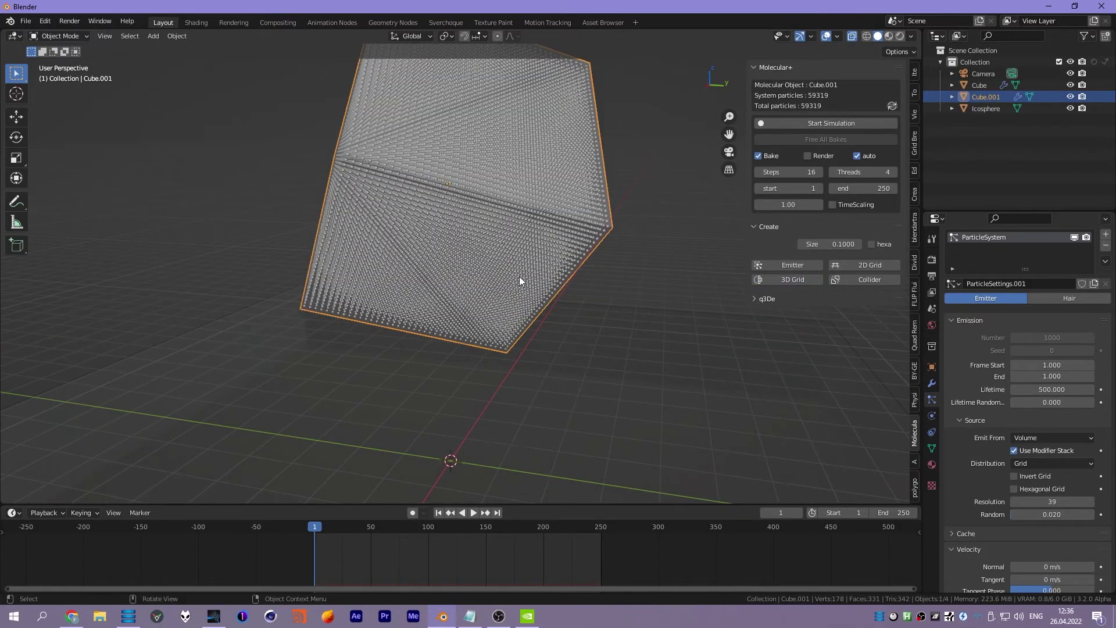
middle_drag(523, 279, 668, 348)
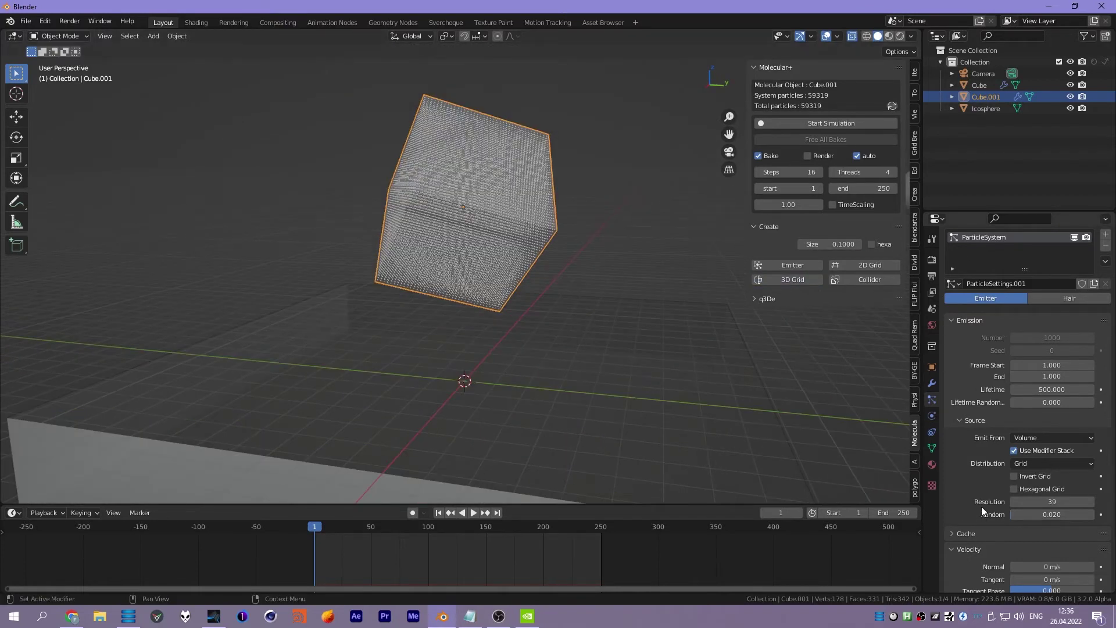
- Lower the Source grid resolution to 30, giving 27000 particles
scroll(981, 348, down, 3)
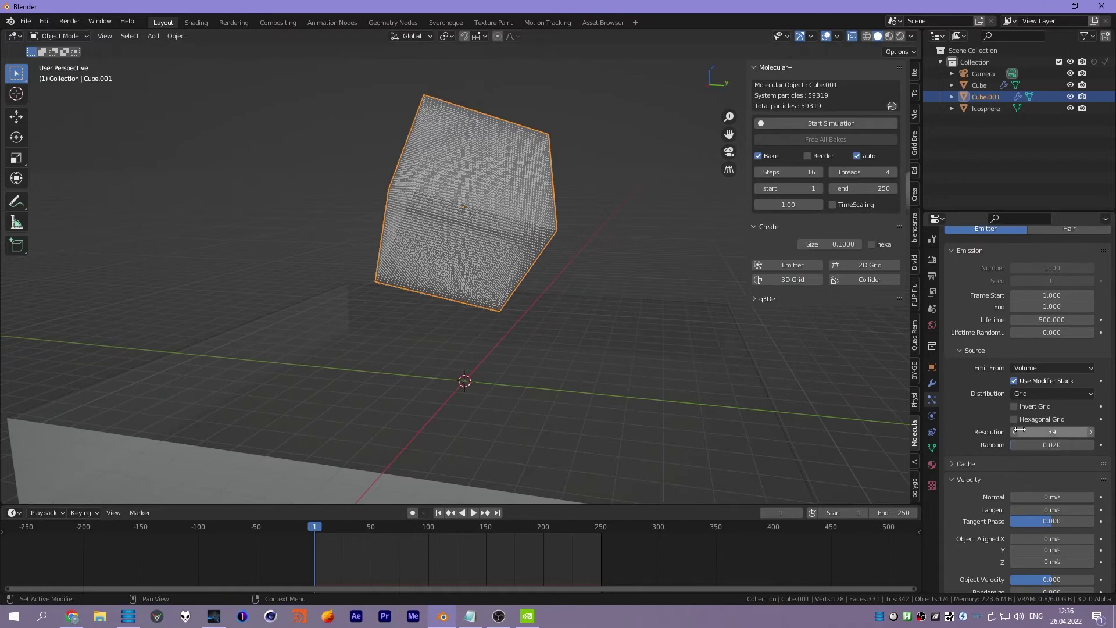
click(1091, 431)
click(1091, 431)
mouse_move(1019, 431)
mouse_down()
mouse_move(965, 431)
mouse_move(988, 432)
mouse_up()
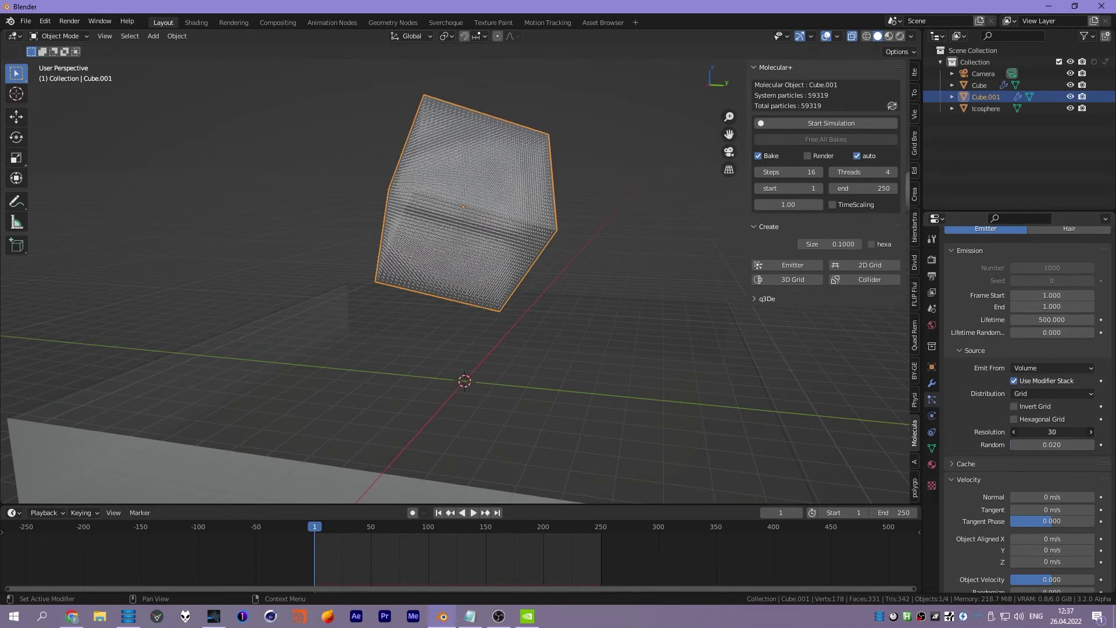
click(493, 259)
middle_drag(490, 259, 530, 249)
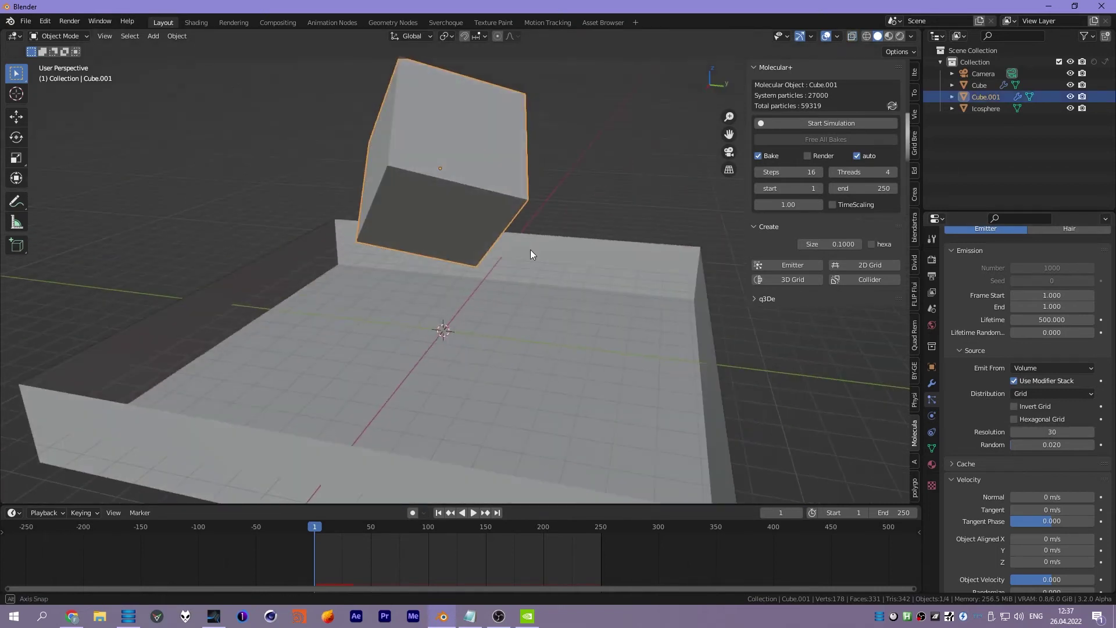
- Turn on see-through display and enable Link at Birth in the cube's Molecular physics
click(932, 416)
middle_drag(430, 251, 539, 284)
key(alt+z)
alt+middle_click(540, 283)
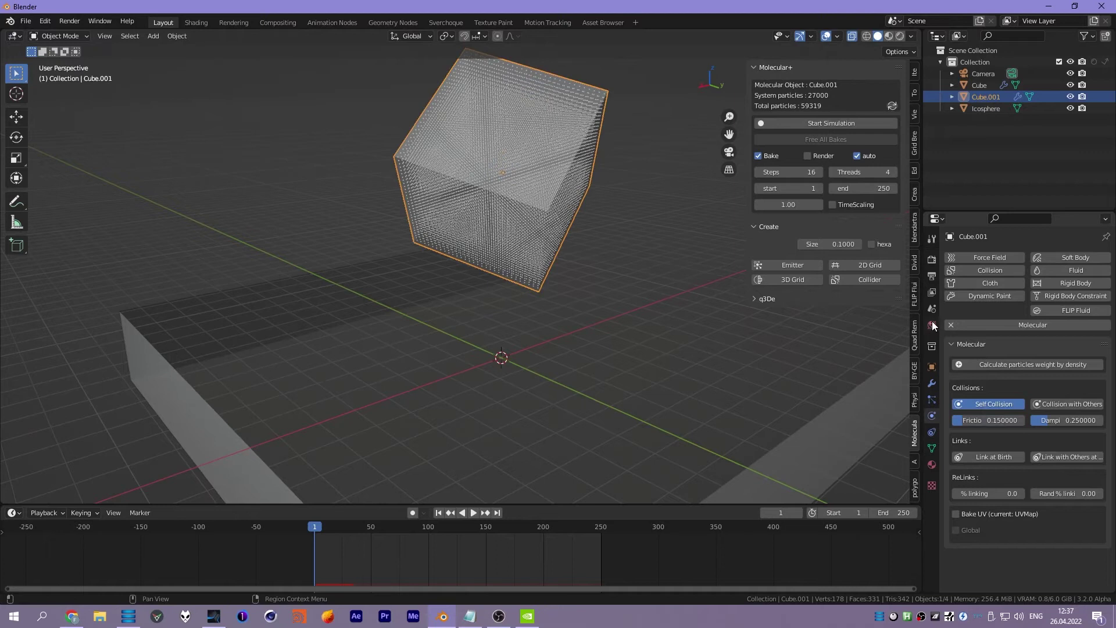
mouse_move(511, 243)
middle_down()
mouse_move(535, 243)
mouse_move(518, 236)
mouse_move(517, 264)
mouse_move(474, 265)
mouse_move(538, 264)
mouse_move(630, 239)
mouse_move(463, 251)
mouse_move(550, 284)
middle_up()
click(988, 456)
mouse_move(520, 319)
middle_down()
mouse_move(605, 301)
mouse_move(651, 268)
middle_up()
- Bake the linked-particle simulation, stop it early, and play the result forwards and backwards
click(796, 122)
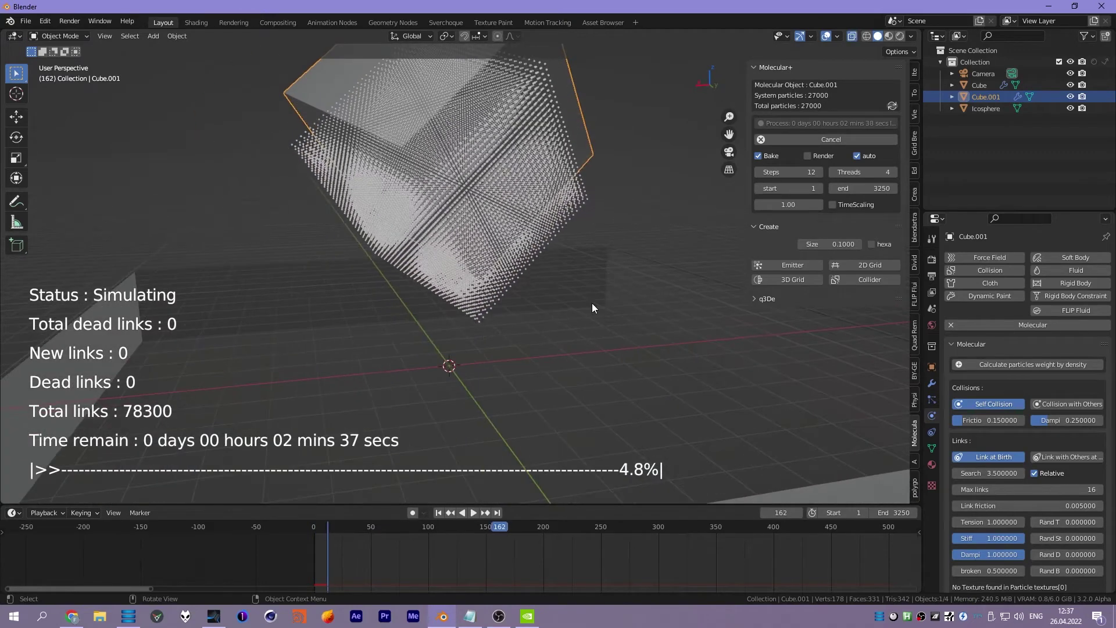
mouse_move(592, 302)
middle_down()
mouse_move(515, 371)
mouse_move(480, 292)
mouse_move(580, 282)
mouse_move(483, 298)
mouse_move(534, 304)
mouse_move(472, 318)
mouse_move(459, 302)
mouse_move(403, 303)
mouse_move(424, 301)
middle_up()
key(Escape)
key(space)
key(shift+ctrl+space)
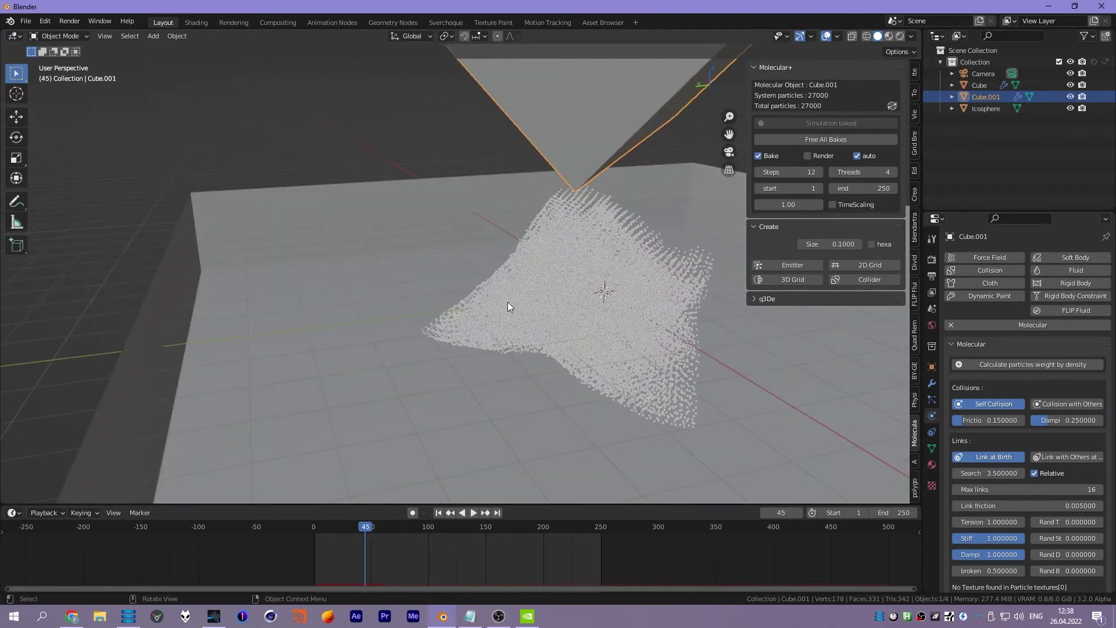
- Set the cube particles' instance object to Icosphere and replay from frame 1 as they pile up
middle_drag(499, 308, 604, 309)
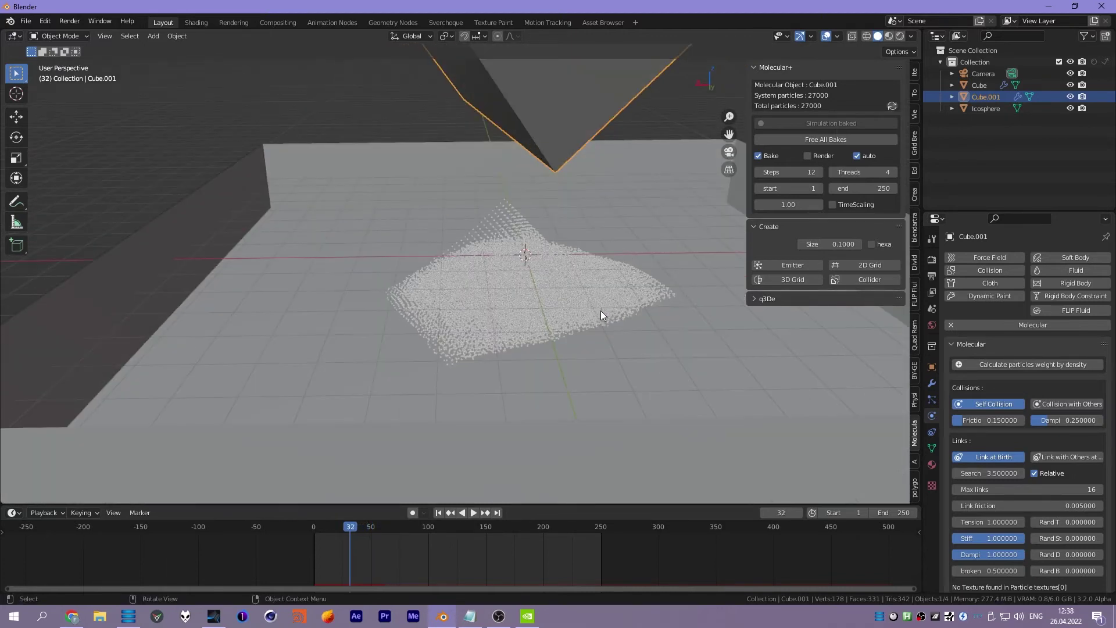
click(932, 399)
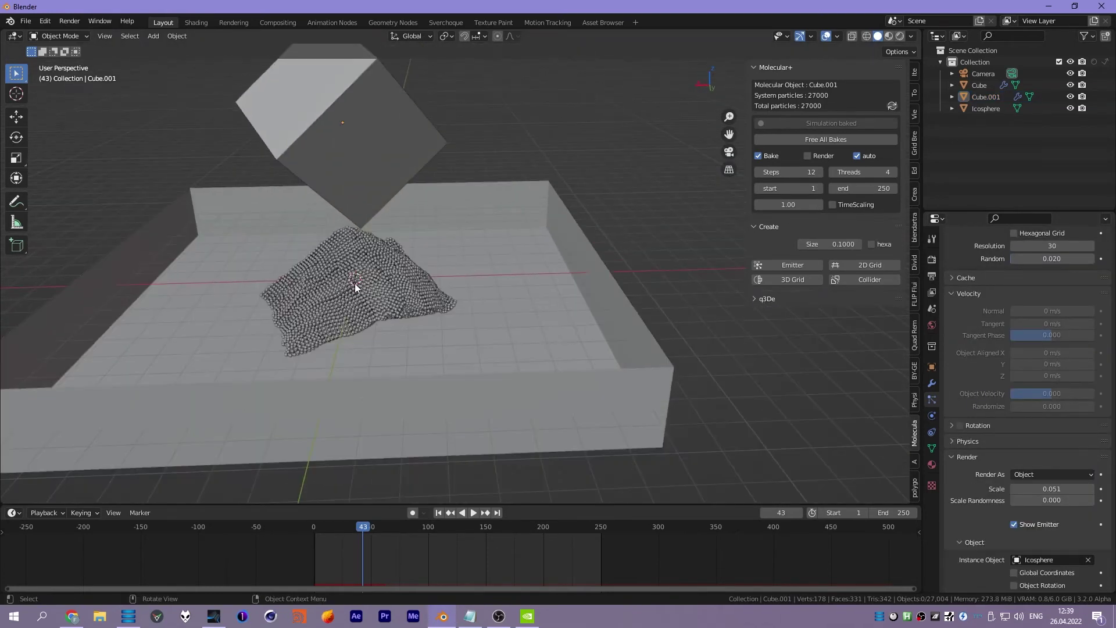
shift+middle_drag(355, 284, 489, 295)
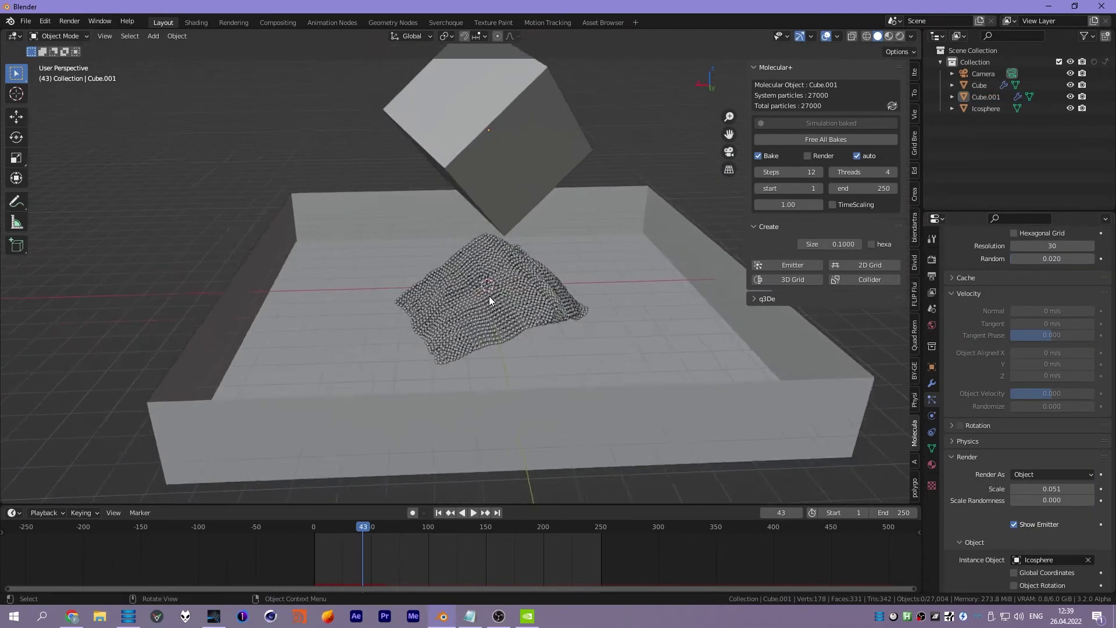
scroll(491, 296, up, 4)
key(shift+Left)
key(space)
middle_drag(575, 300, 583, 309)
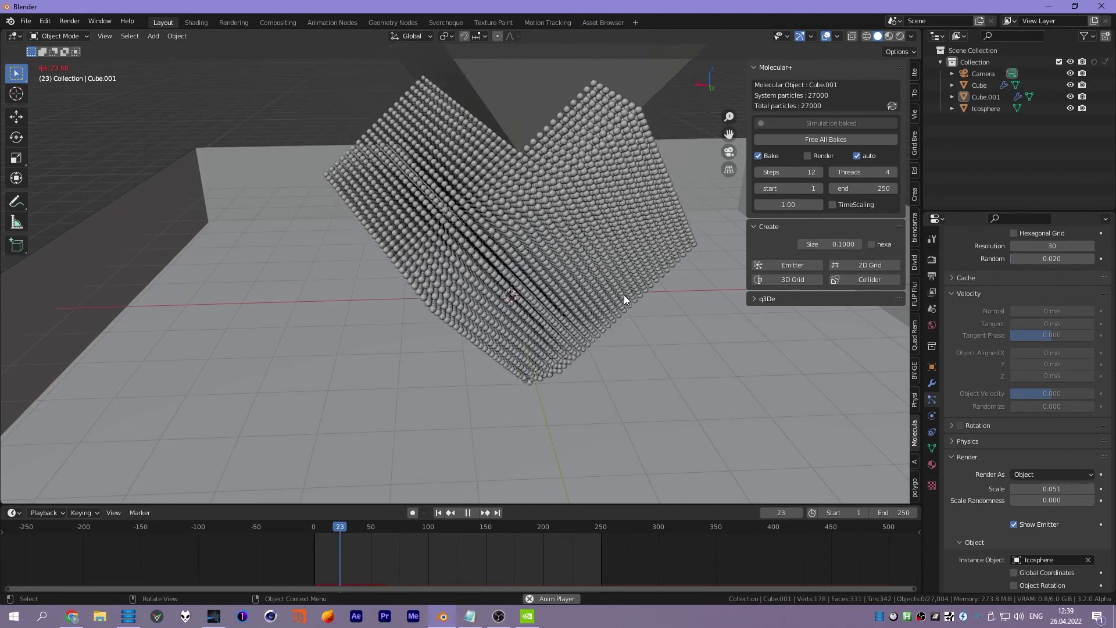
drag(366, 526, 346, 528)
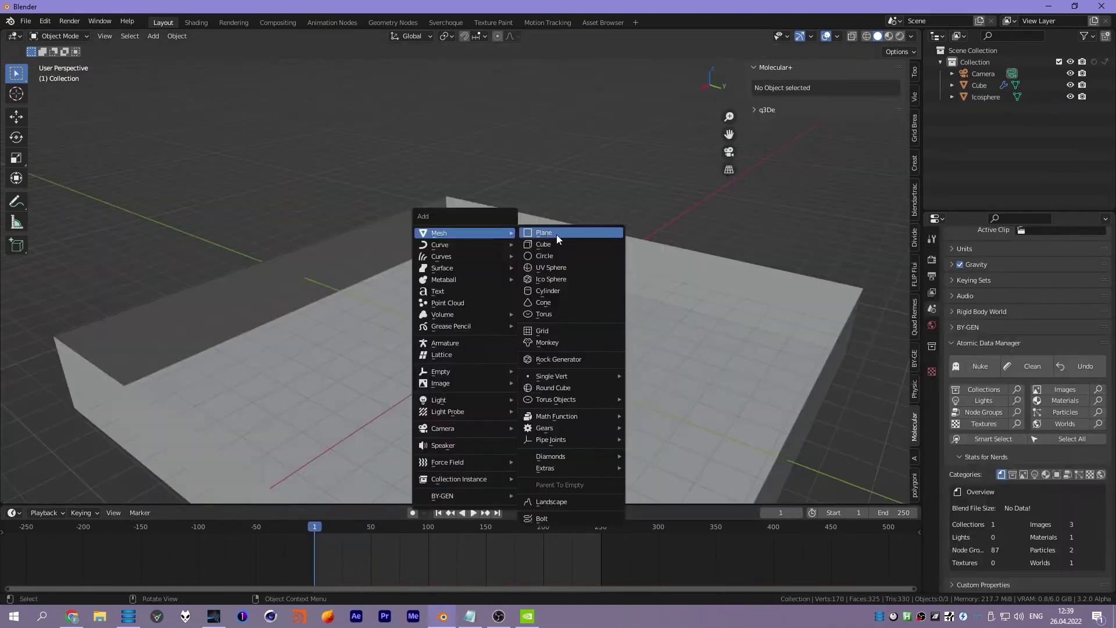
- Add a plane scaled about 3.487 times and make it a Molecular+ 2D Grid
click(556, 235)
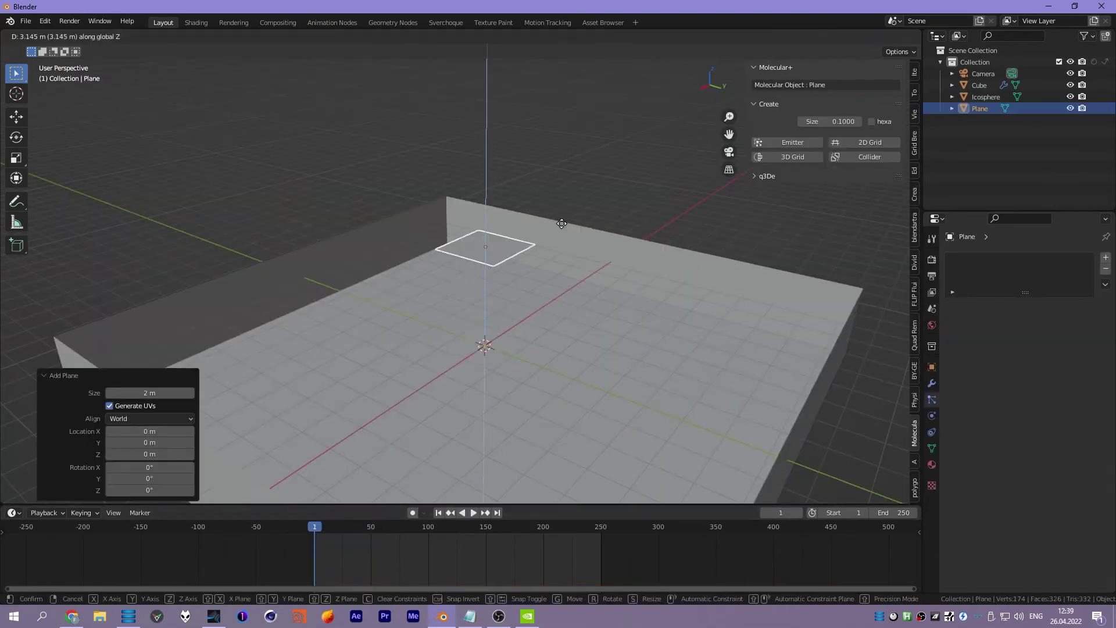
key(s)
key(Return)
click(881, 142)
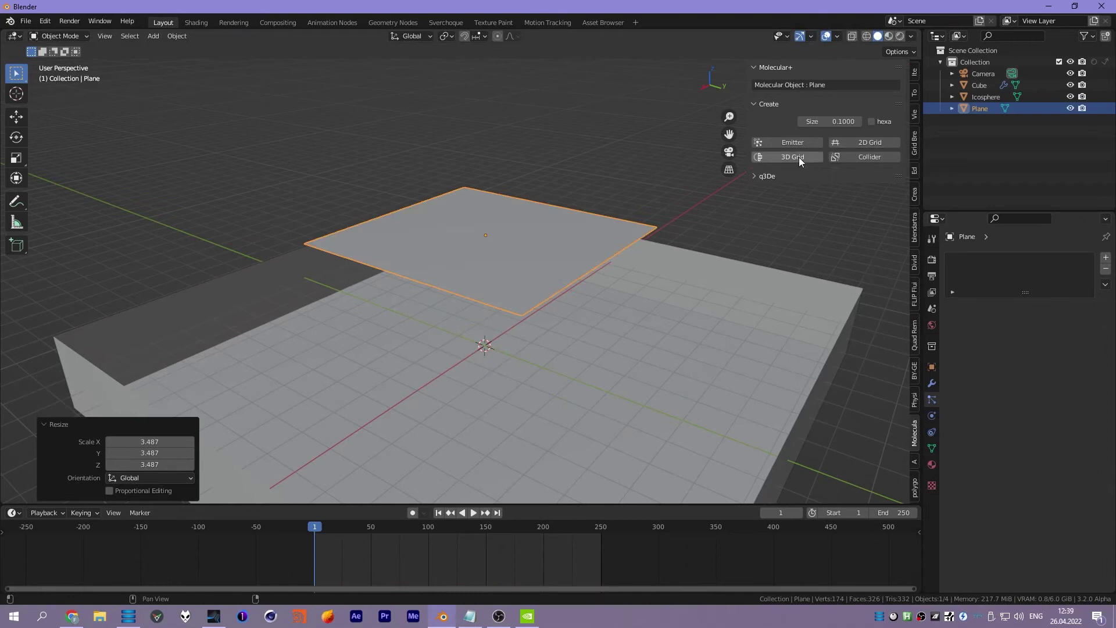
- Orbit closer to the particle plane and lower the grid Resolution
mouse_move(568, 278)
middle_down()
mouse_move(584, 285)
mouse_move(583, 249)
middle_up()
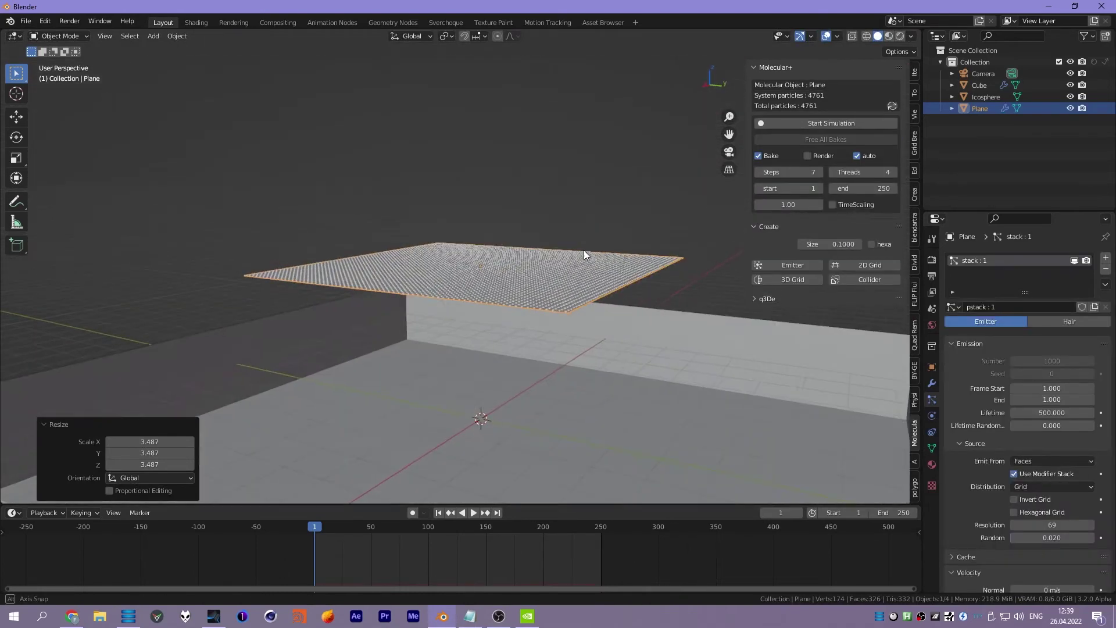
click(635, 207)
middle_drag(636, 207, 581, 261)
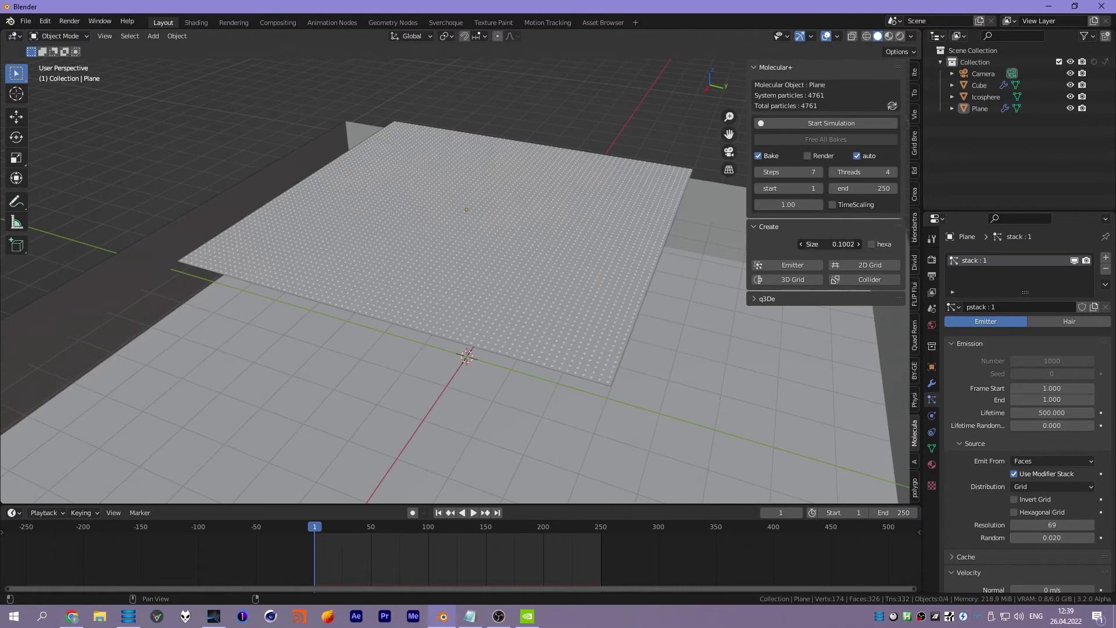
scroll(1002, 476, down, 3)
drag(1023, 455, 988, 455)
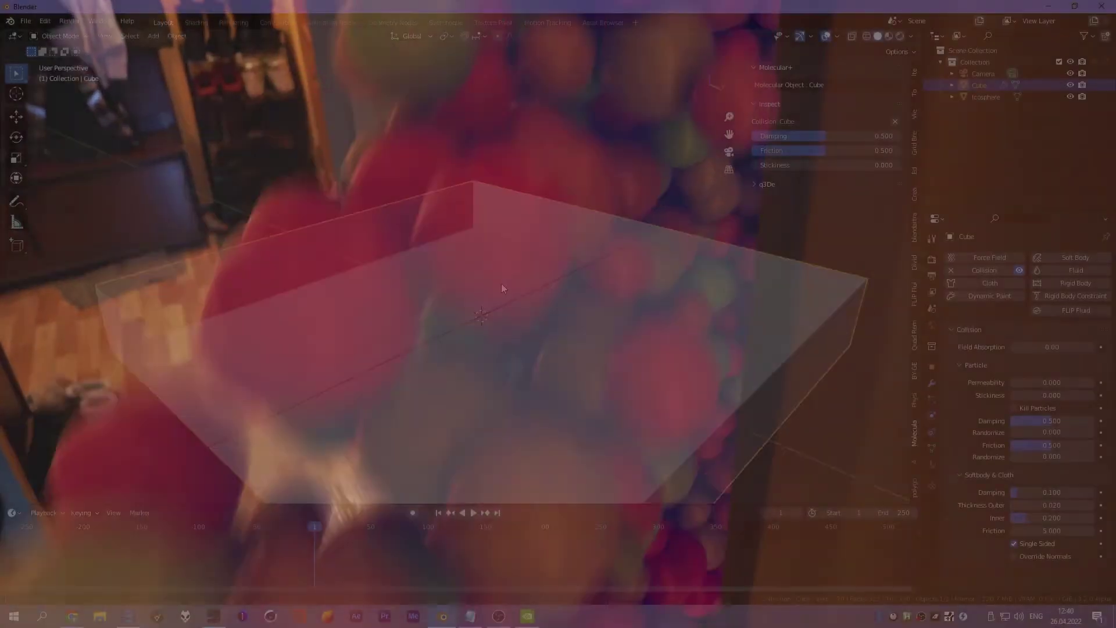
- Add a cube lifted 4.6977 m along Z and orbit to inspect the scene
key(shift+a)
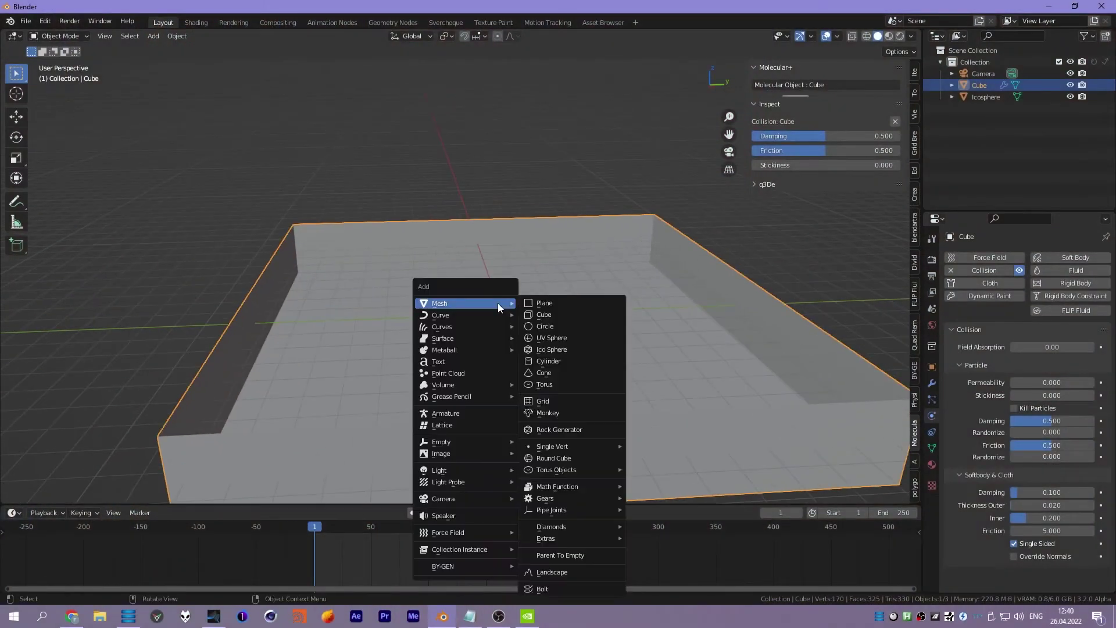
click(546, 314)
key(g)
key(z)
click(514, 197)
scroll(483, 289, up, 2)
mouse_move(482, 289)
middle_down()
mouse_move(501, 239)
mouse_move(500, 269)
mouse_move(462, 280)
middle_up()
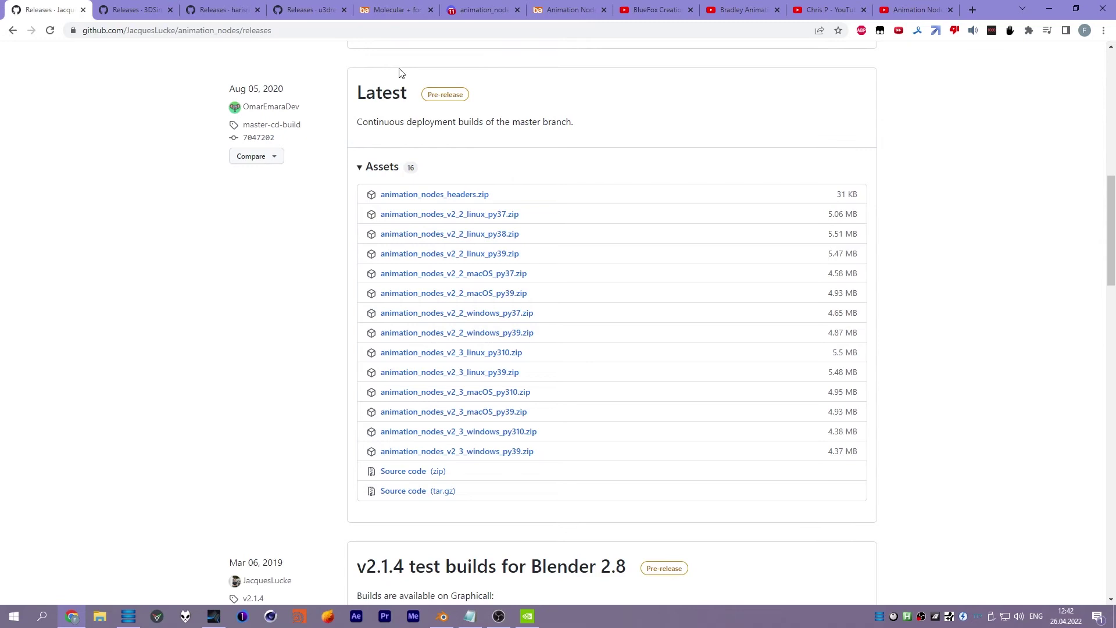
- Switch to the Animation Nodes Blender Artists thread and go to its first post
click(567, 14)
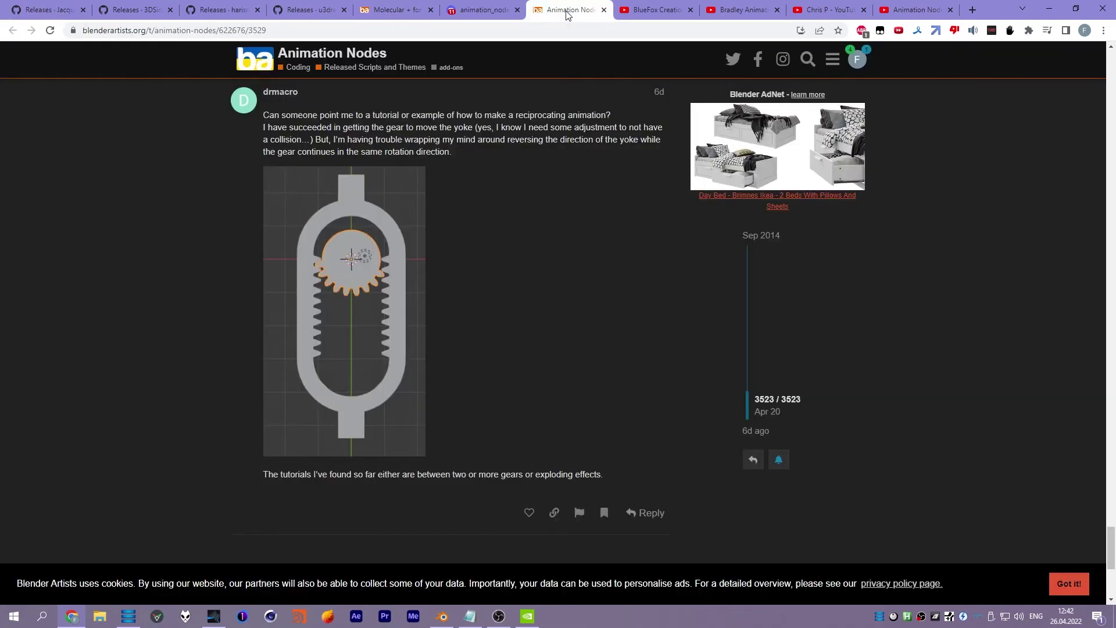
scroll(596, 351, down, 1)
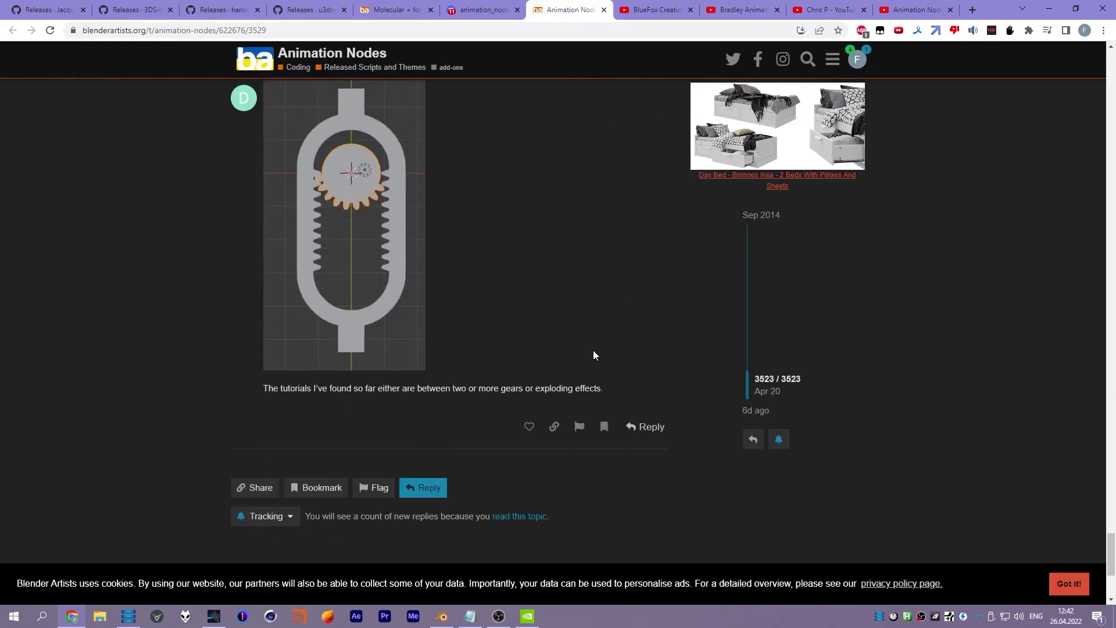
scroll(590, 356, up, 2)
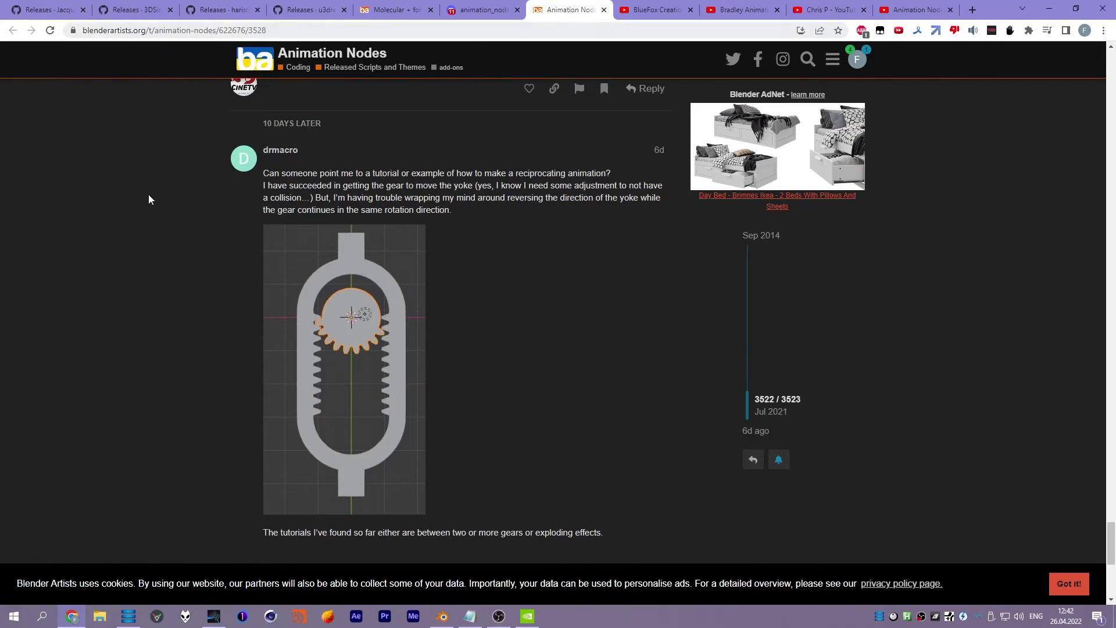
drag(748, 264, 748, 247)
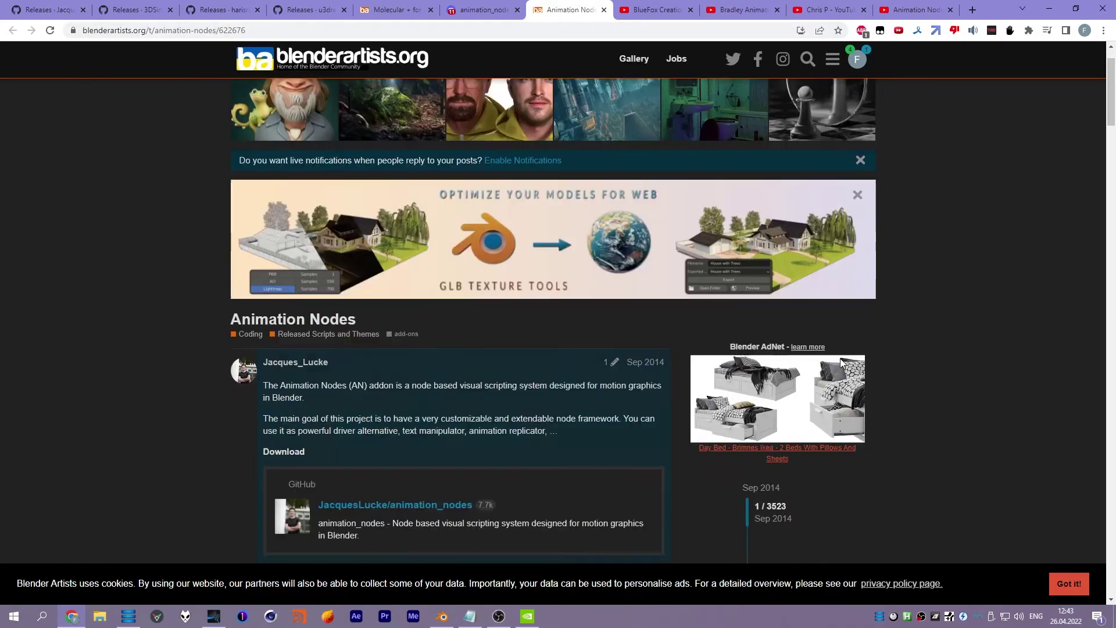
scroll(339, 194, down, 1)
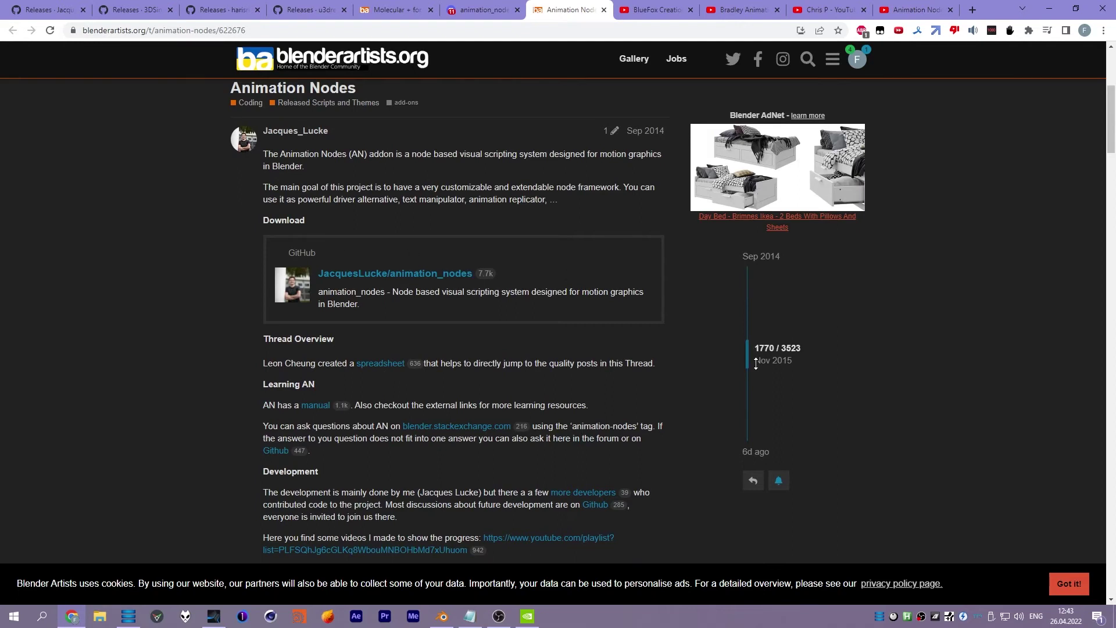
- Jump to the thread's latest posts and read the gear and yoke animation discussion
click(752, 457)
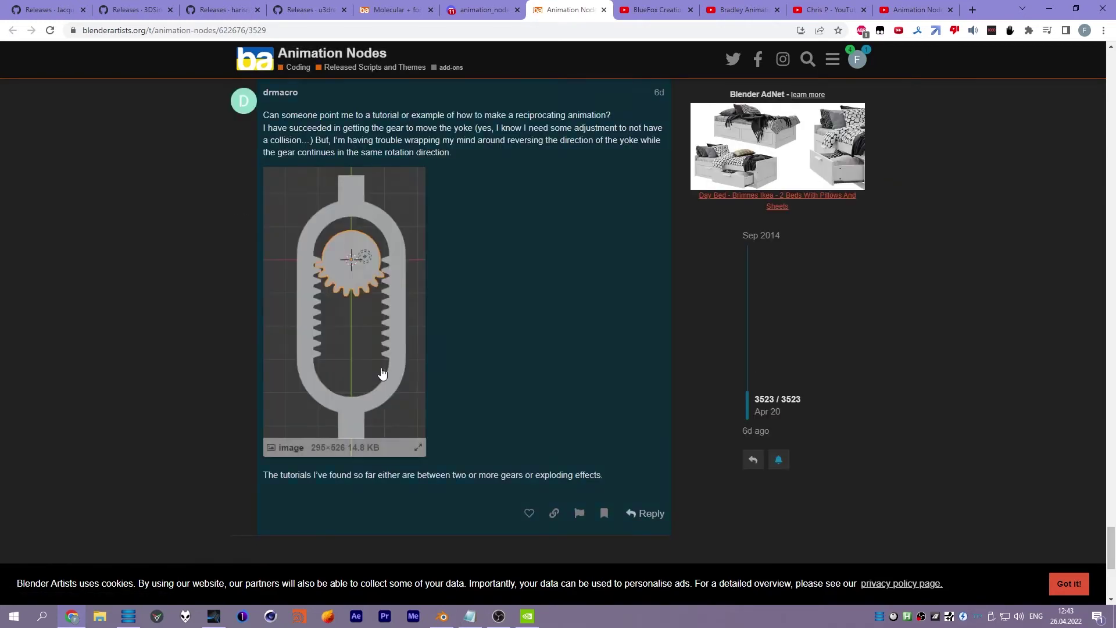
scroll(378, 369, up, 6)
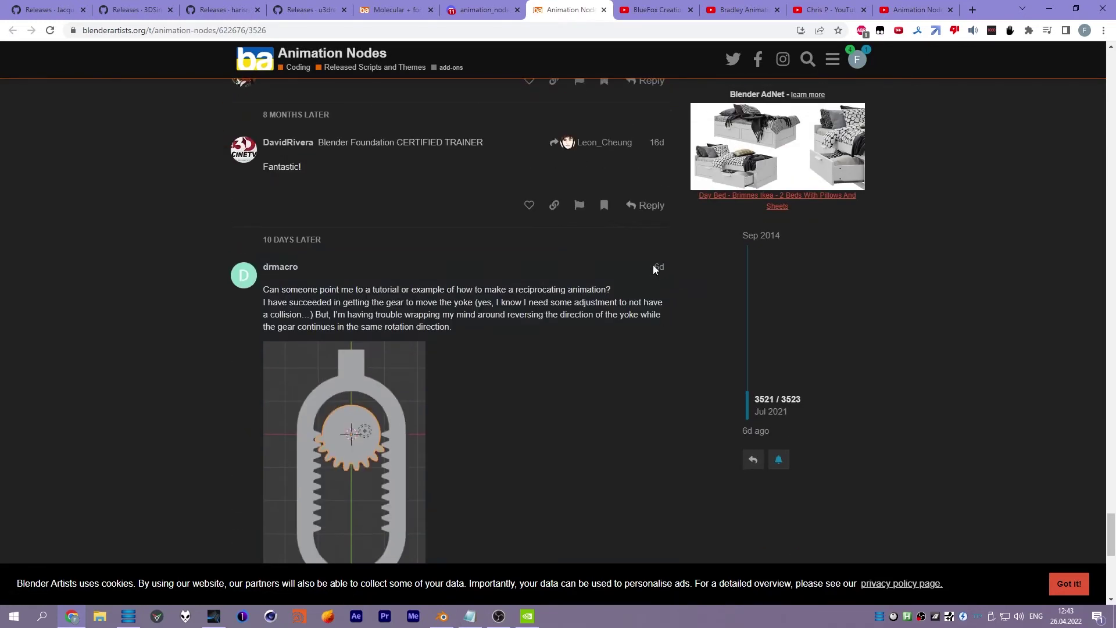
scroll(613, 279, up, 2)
scroll(625, 325, up, 4)
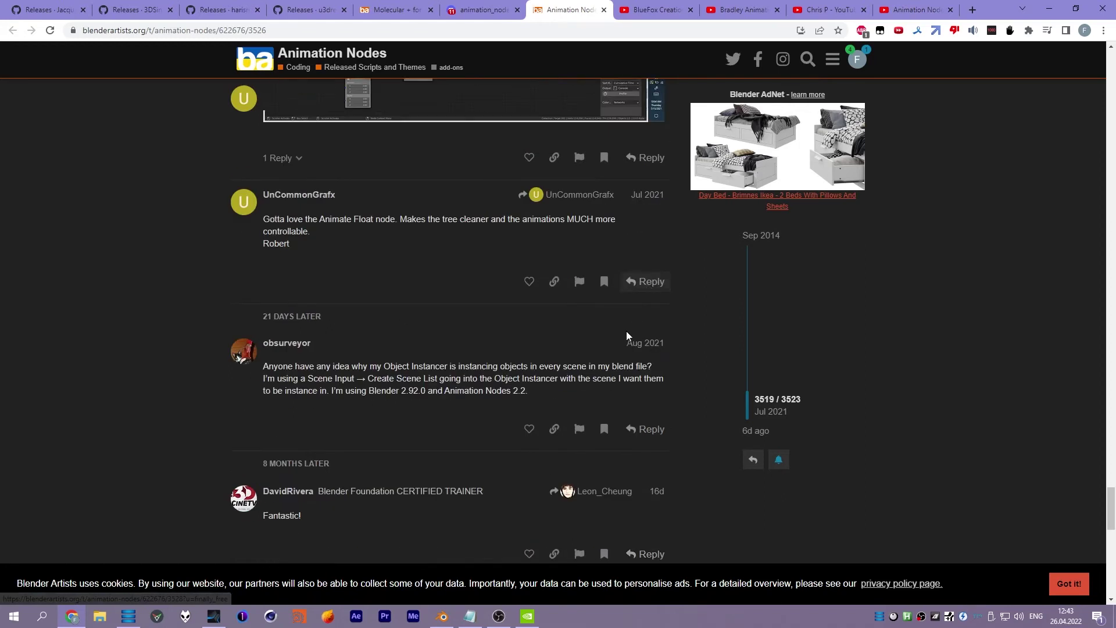
scroll(496, 326, up, 3)
scroll(451, 312, up, 5)
scroll(514, 364, down, 6)
scroll(511, 362, down, 8)
scroll(444, 354, down, 7)
scroll(439, 335, up, 5)
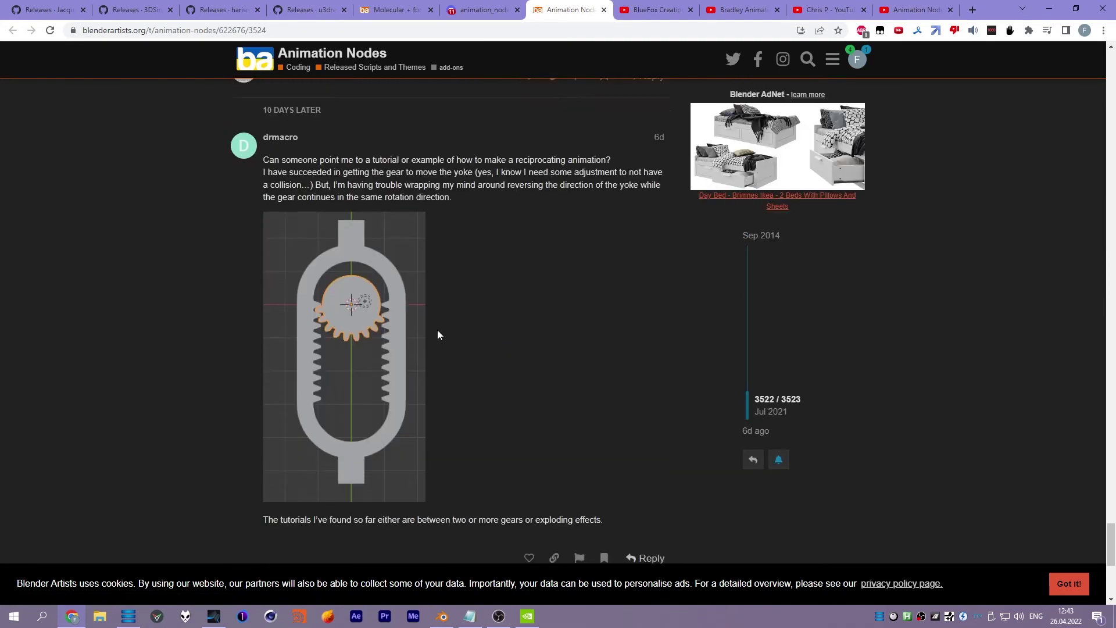
scroll(439, 331, down, 1)
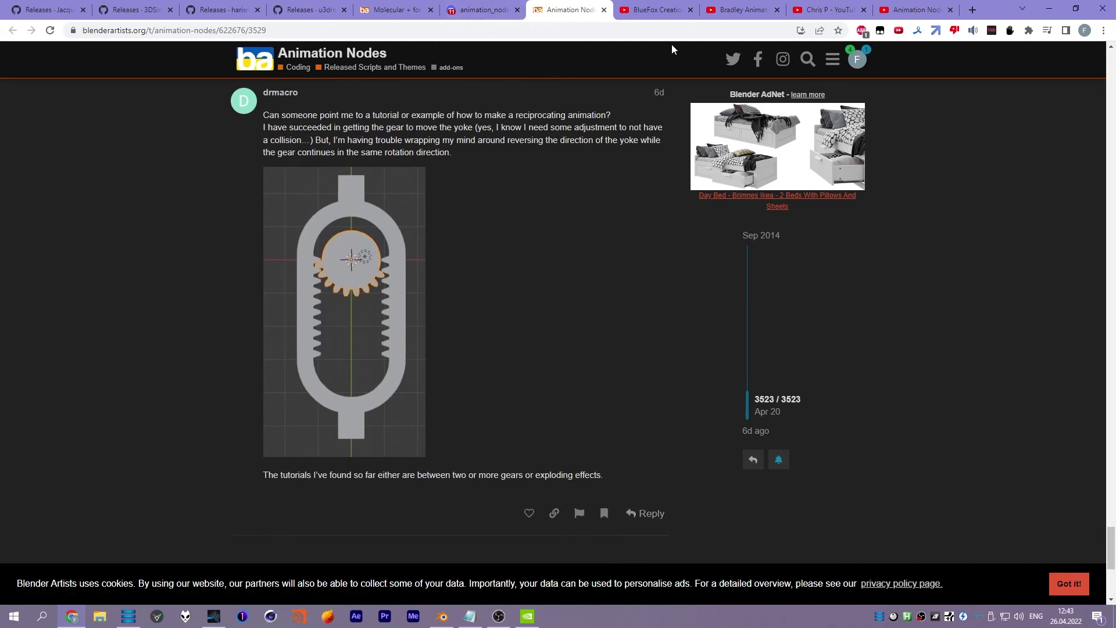
- Browse the BlueFox Creation channel's list of Geometry Nodes videos
click(658, 12)
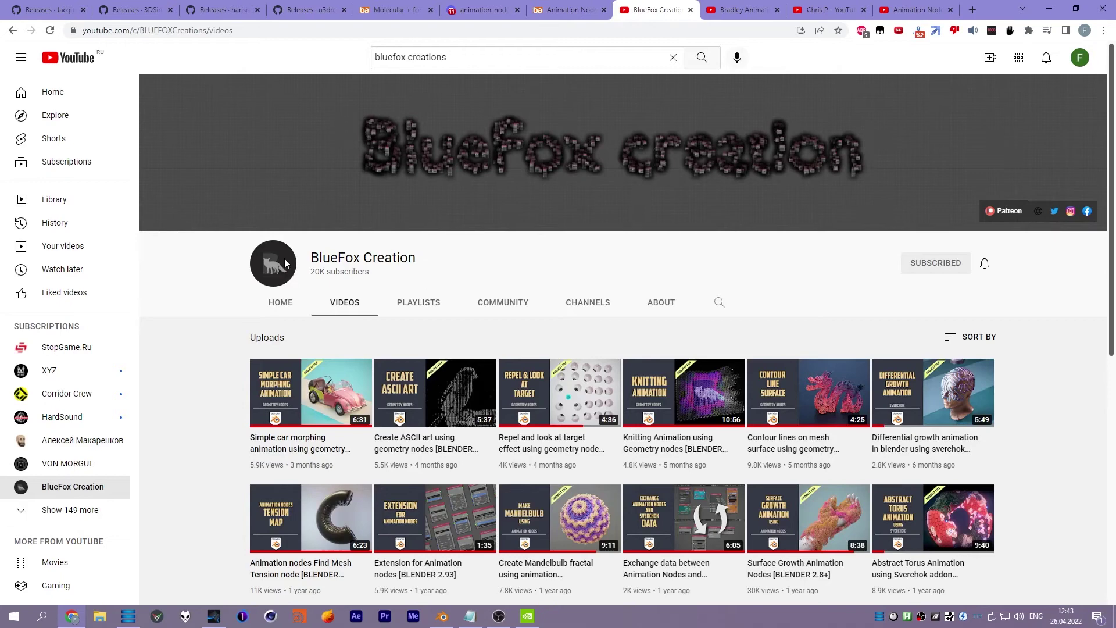
scroll(291, 297, down, 2)
scroll(238, 314, down, 2)
scroll(235, 314, down, 5)
scroll(234, 311, down, 4)
scroll(698, 372, down, 6)
scroll(639, 378, down, 2)
scroll(581, 383, up, 5)
scroll(525, 387, up, 3)
scroll(512, 372, up, 4)
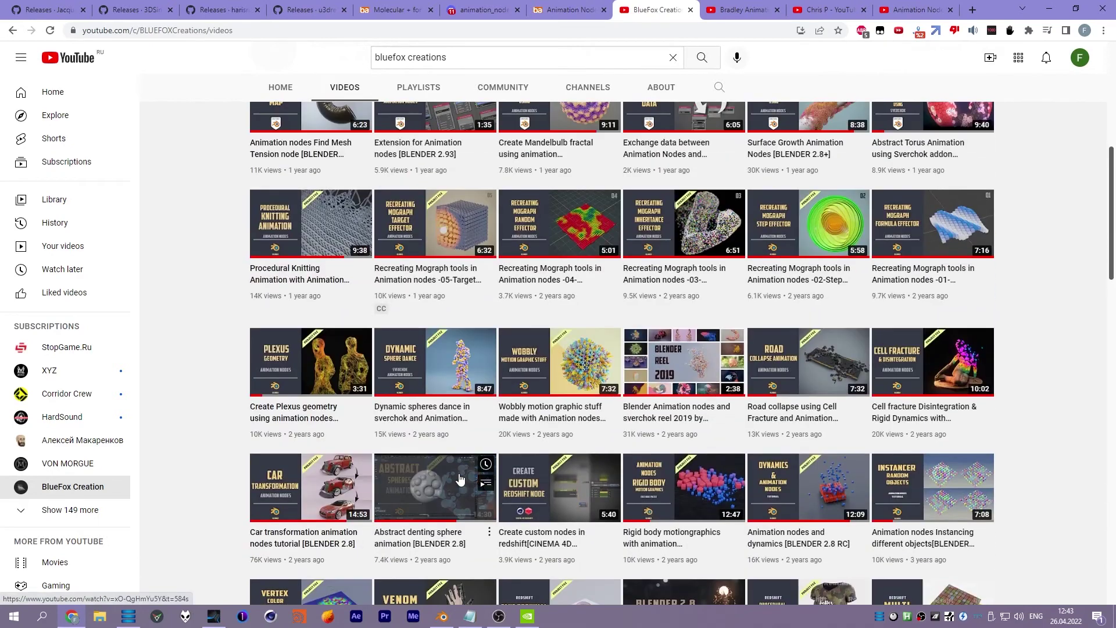
scroll(471, 332, up, 1)
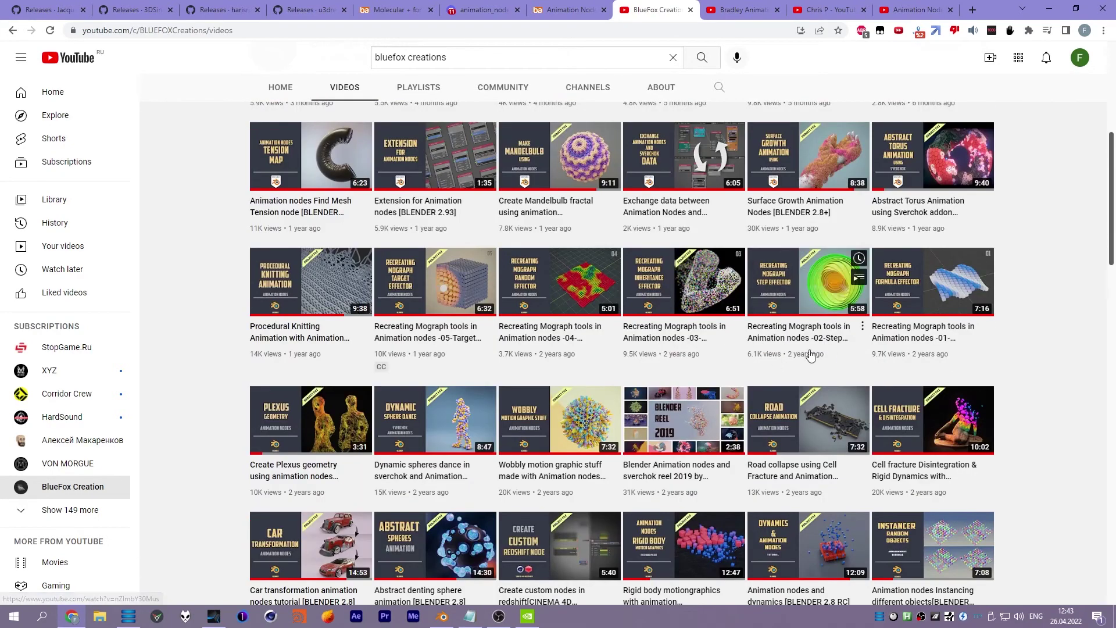
scroll(811, 356, up, 3)
scroll(469, 453, up, 3)
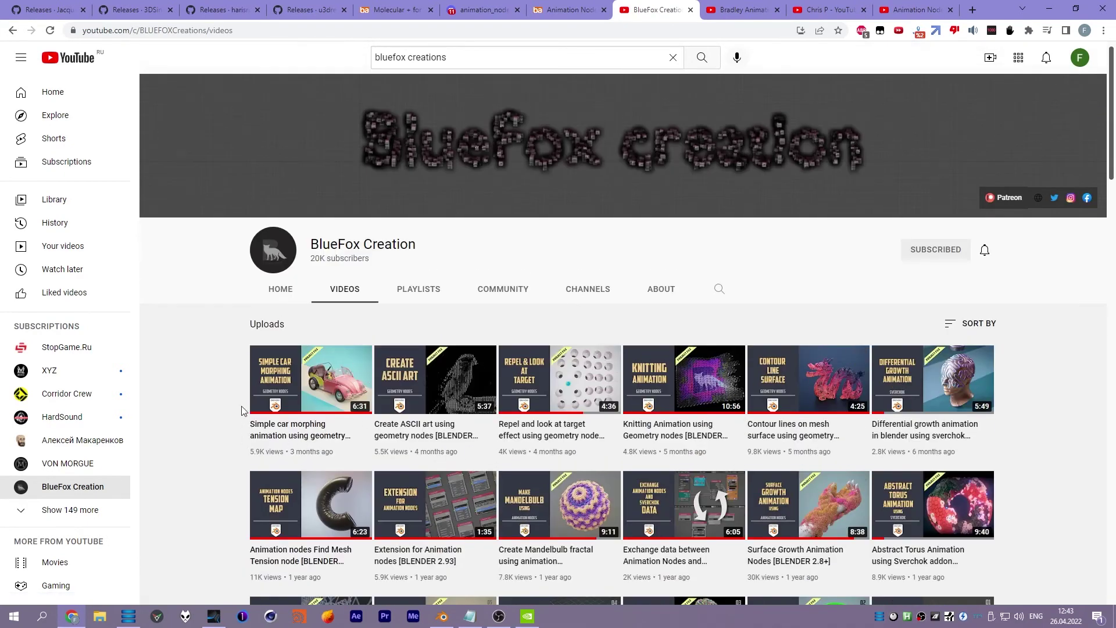
scroll(239, 401, down, 2)
scroll(728, 194, up, 1)
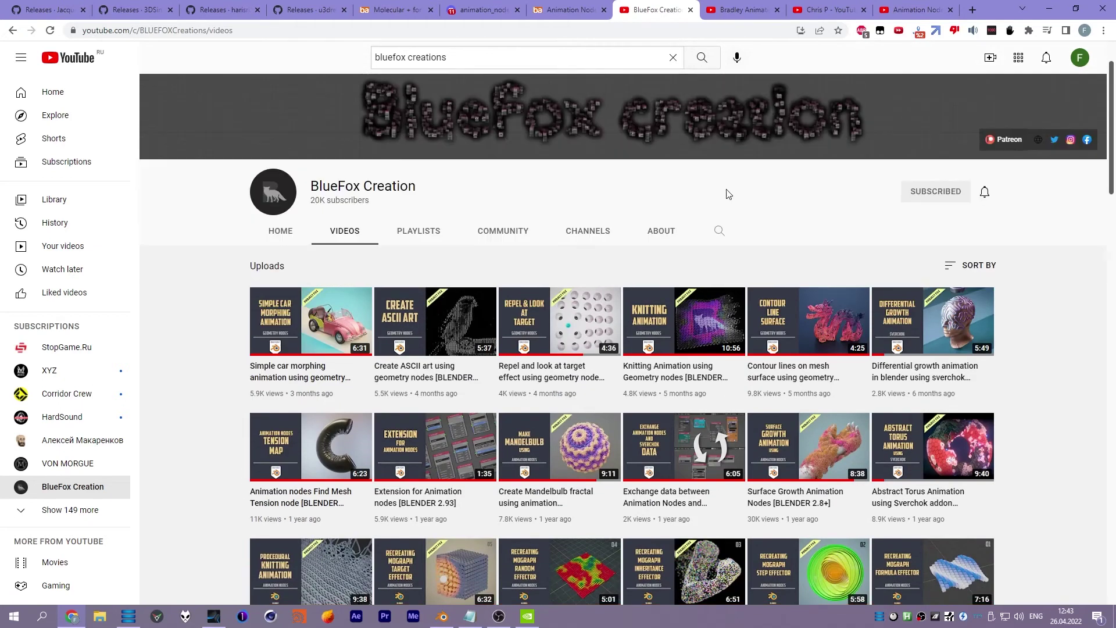
- Scroll down the Bradley Animation channel's Videos grid
click(733, 10)
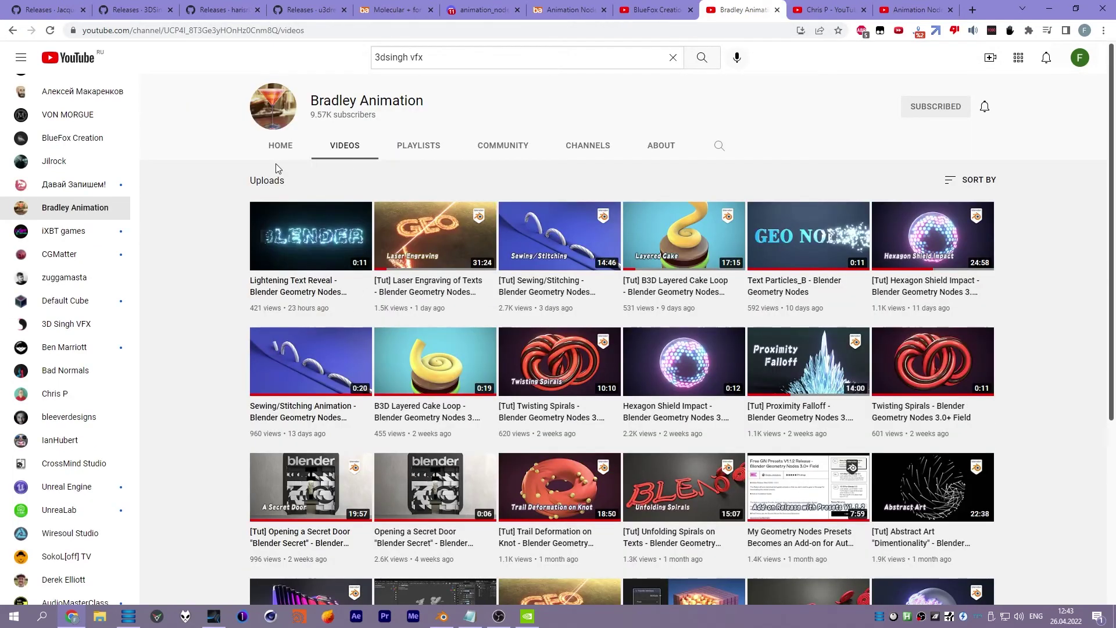
scroll(261, 295, down, 5)
scroll(210, 290, down, 5)
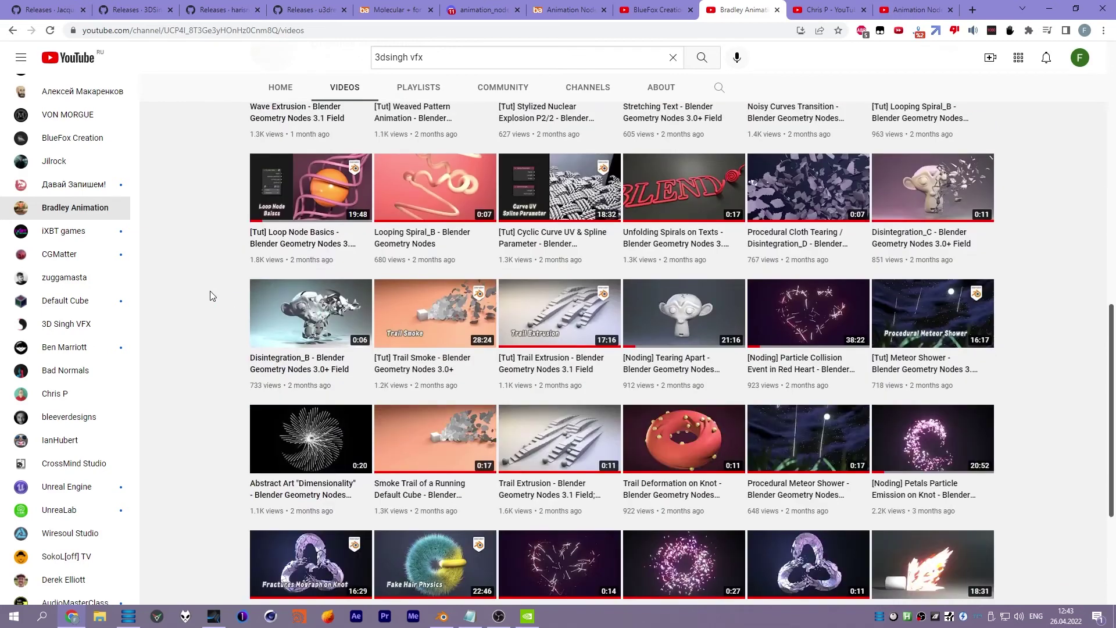
scroll(211, 291, down, 2)
scroll(207, 301, down, 5)
scroll(1041, 337, down, 1)
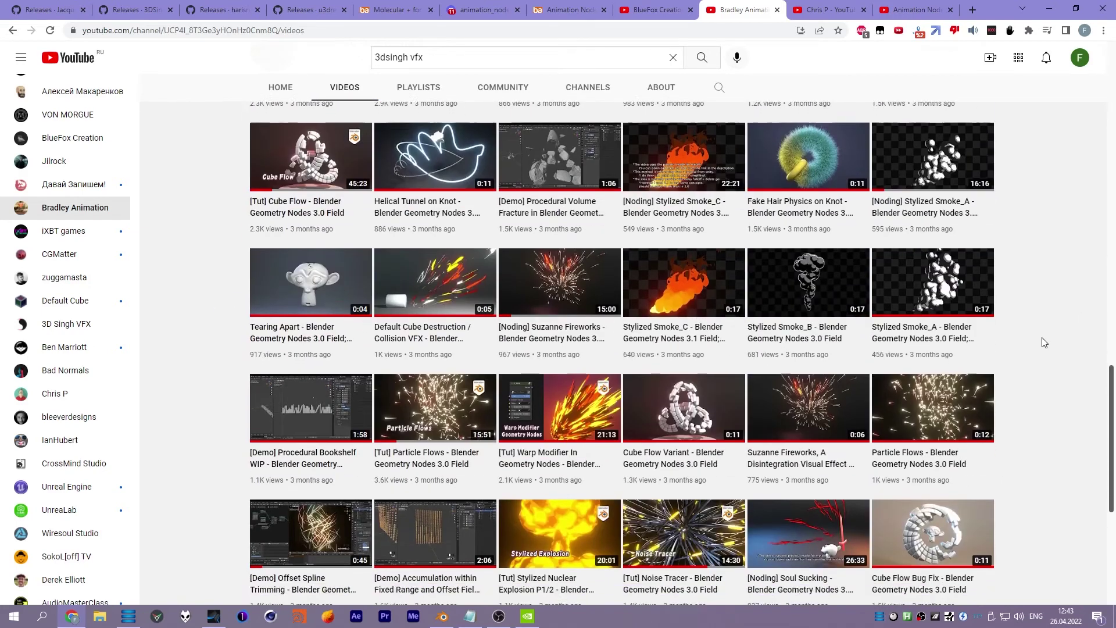
scroll(1024, 331, down, 3)
scroll(1031, 347, down, 3)
scroll(1042, 345, down, 3)
scroll(1040, 346, down, 5)
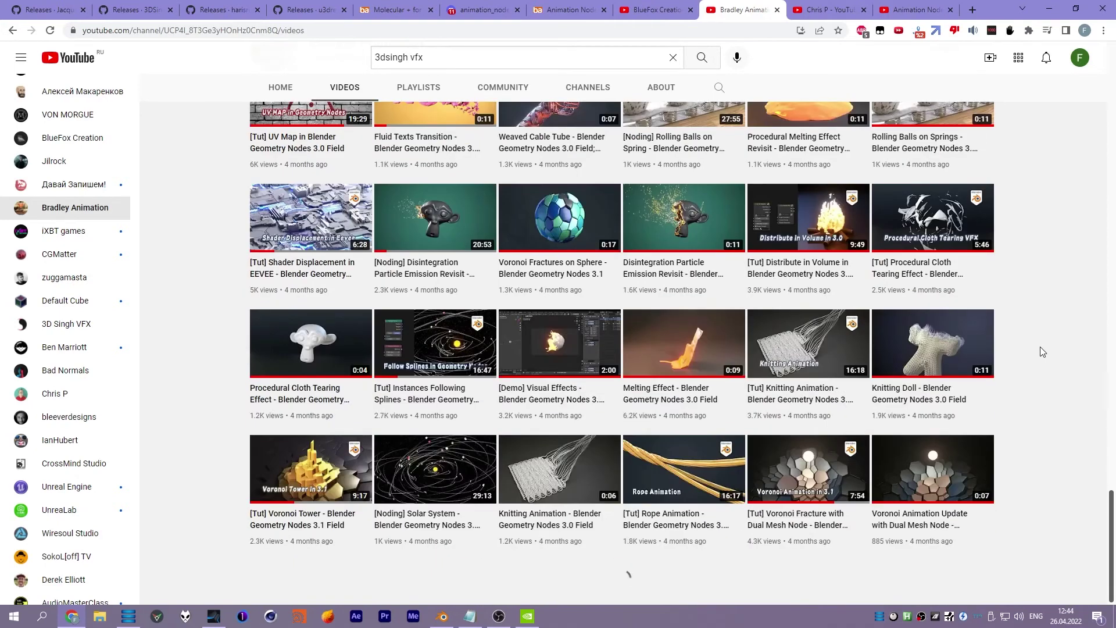
scroll(1023, 372, down, 3)
scroll(1022, 388, down, 2)
scroll(1023, 388, down, 4)
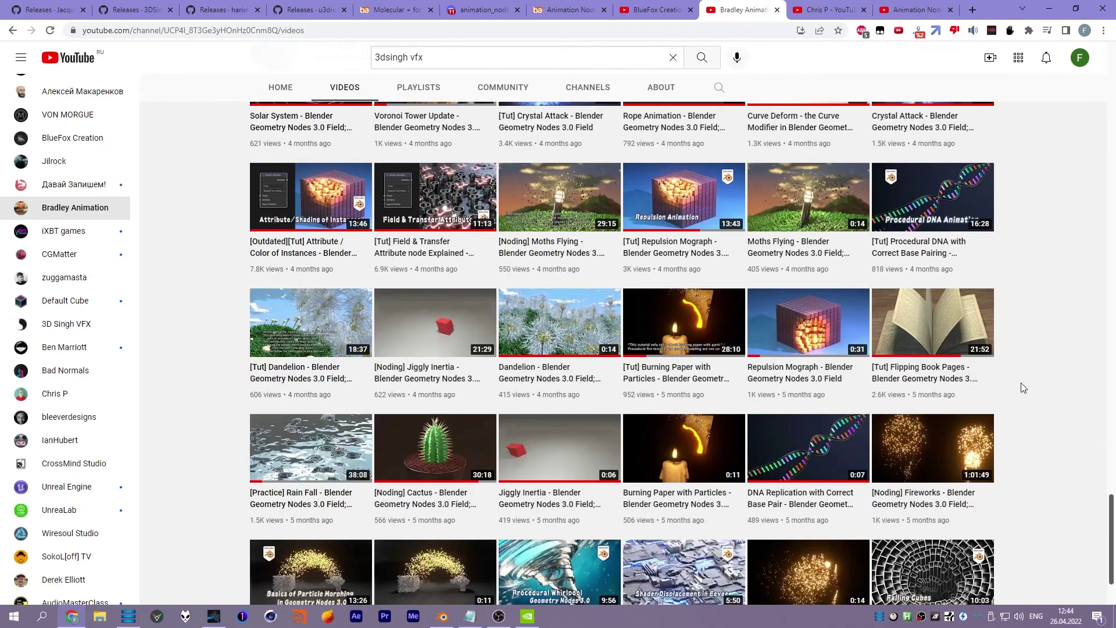
mouse_move(434, 323)
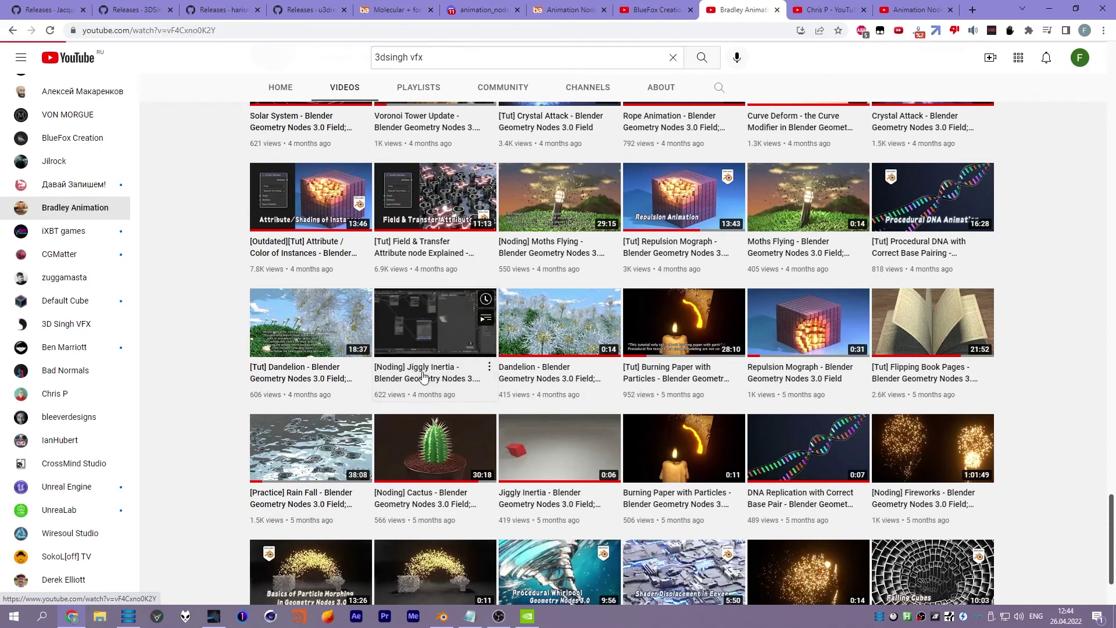
- Open the Jiggly Inertia video, return to the grid, and browse older uploads
click(423, 376)
key(alt+Left)
scroll(221, 356, down, 2)
scroll(479, 195, down, 4)
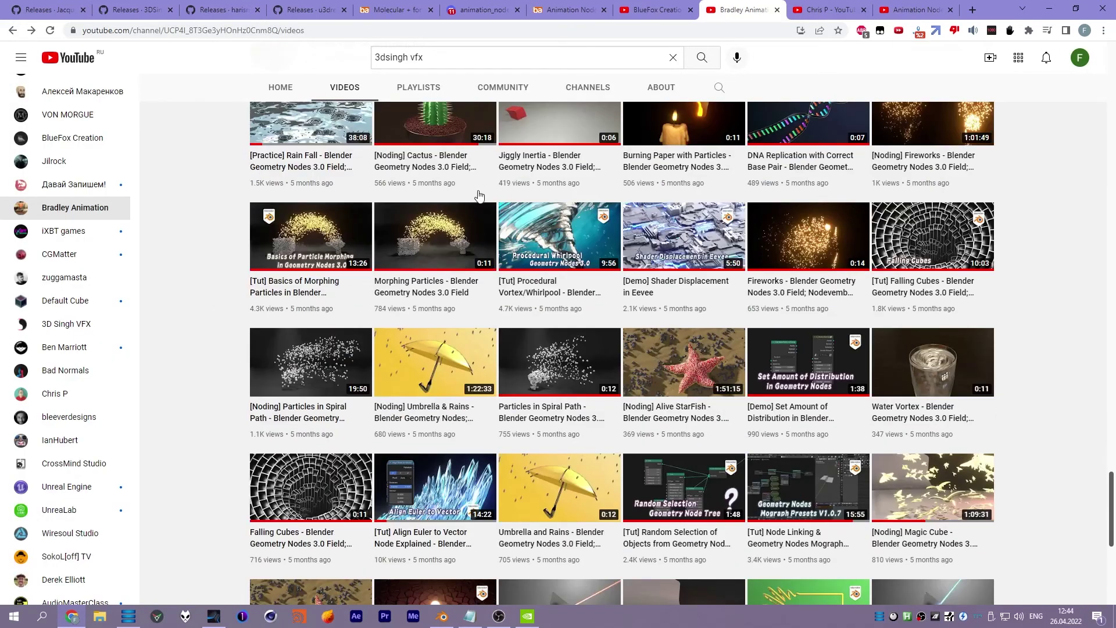
scroll(202, 296, down, 6)
scroll(188, 287, down, 2)
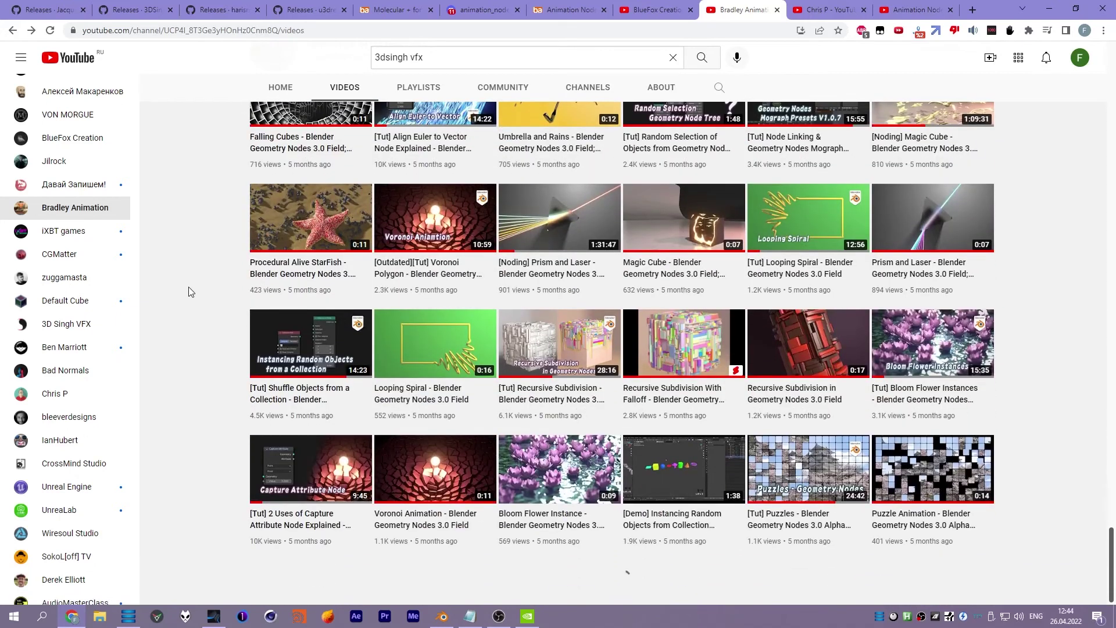
scroll(189, 287, down, 5)
scroll(188, 287, down, 5)
- Browse the Chris P channel's video list
click(821, 13)
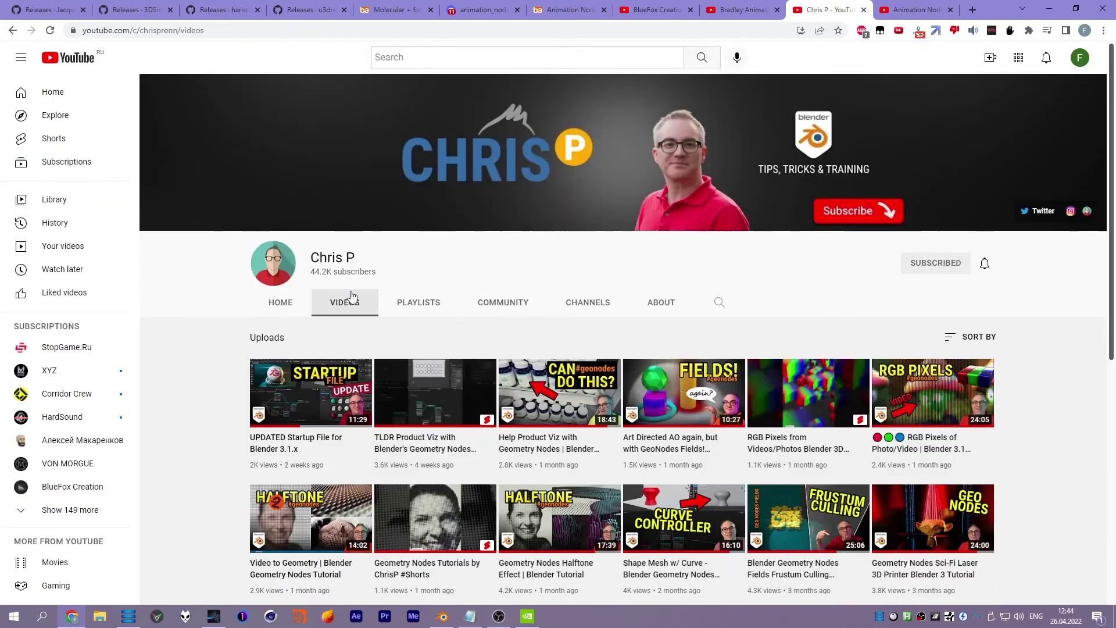
scroll(399, 311, down, 10)
scroll(260, 315, down, 2)
mouse_move(310, 256)
scroll(1030, 303, down, 6)
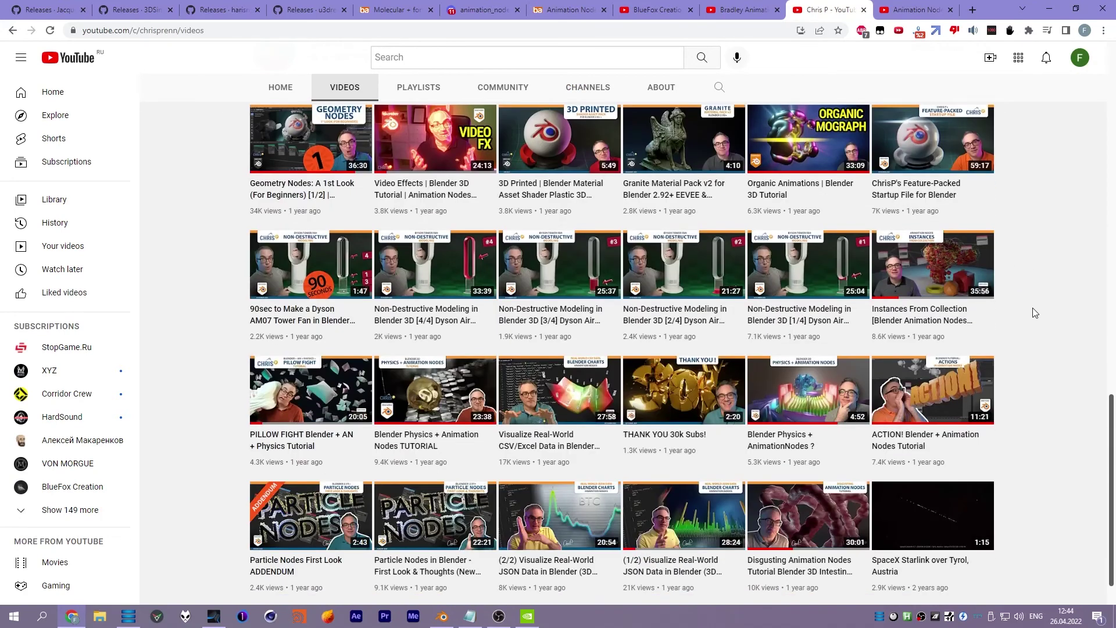
scroll(1014, 395, down, 10)
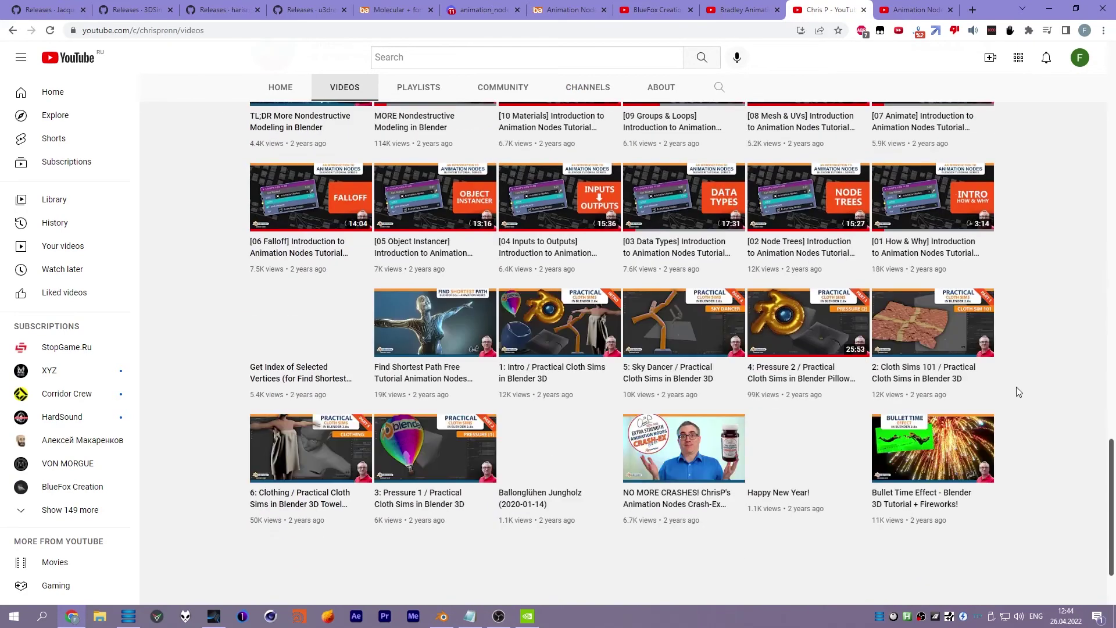
scroll(1031, 384, up, 1)
scroll(1033, 401, up, 15)
scroll(1040, 406, up, 5)
scroll(1041, 406, down, 3)
scroll(1038, 406, down, 10)
- Move to the Animation Nodes. Начало. (RUS) livestream page and look over its details
key(ctrl+Tab)
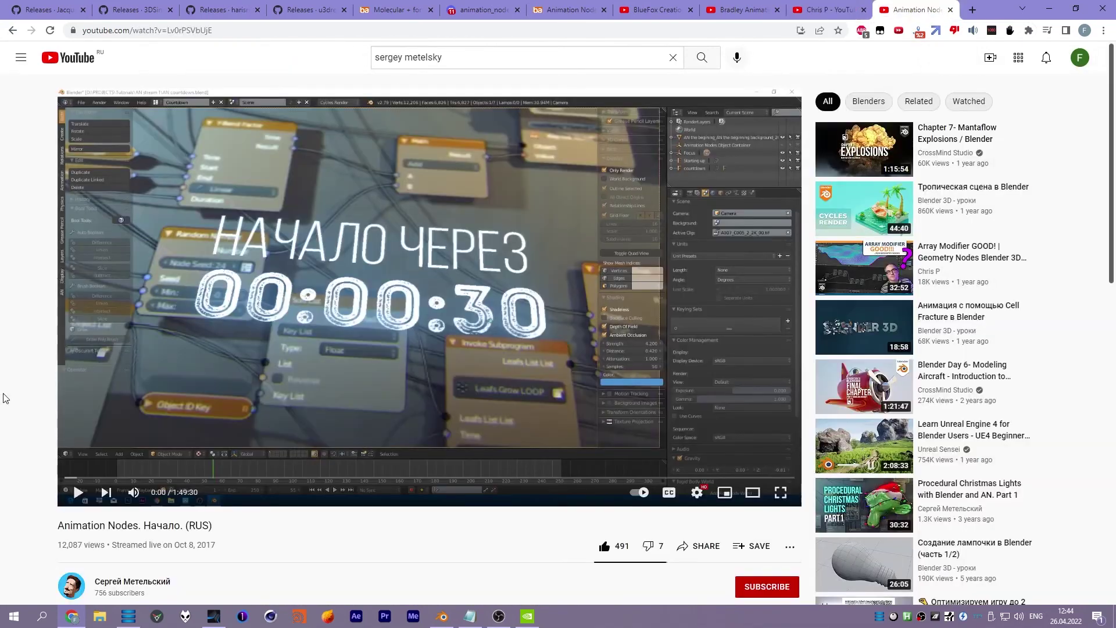
scroll(232, 407, down, 2)
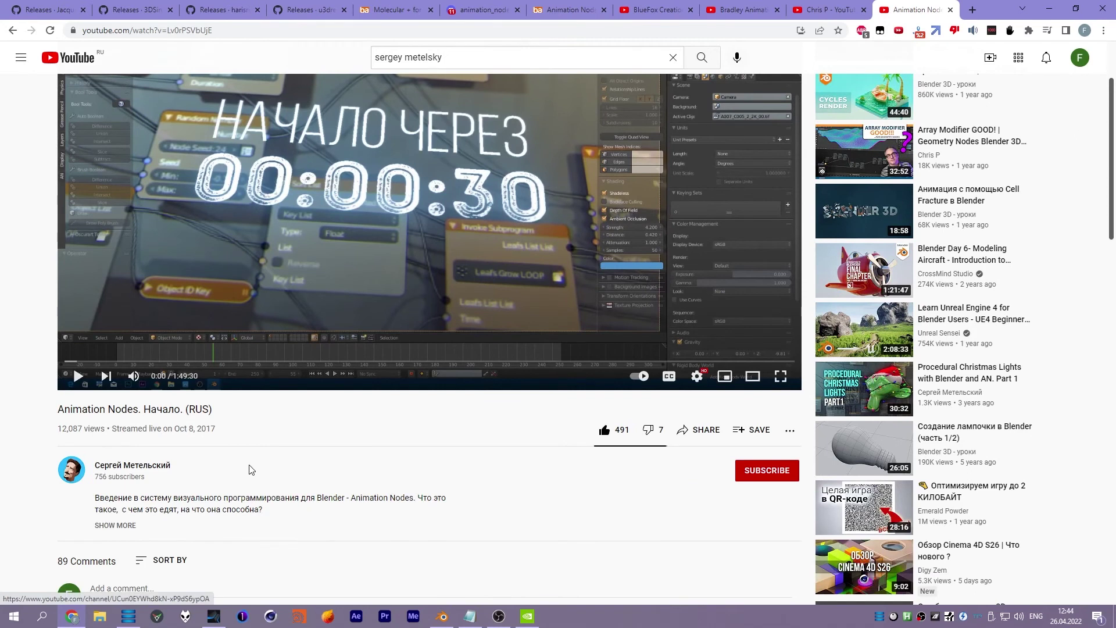
scroll(248, 466, up, 3)
scroll(217, 508, down, 1)
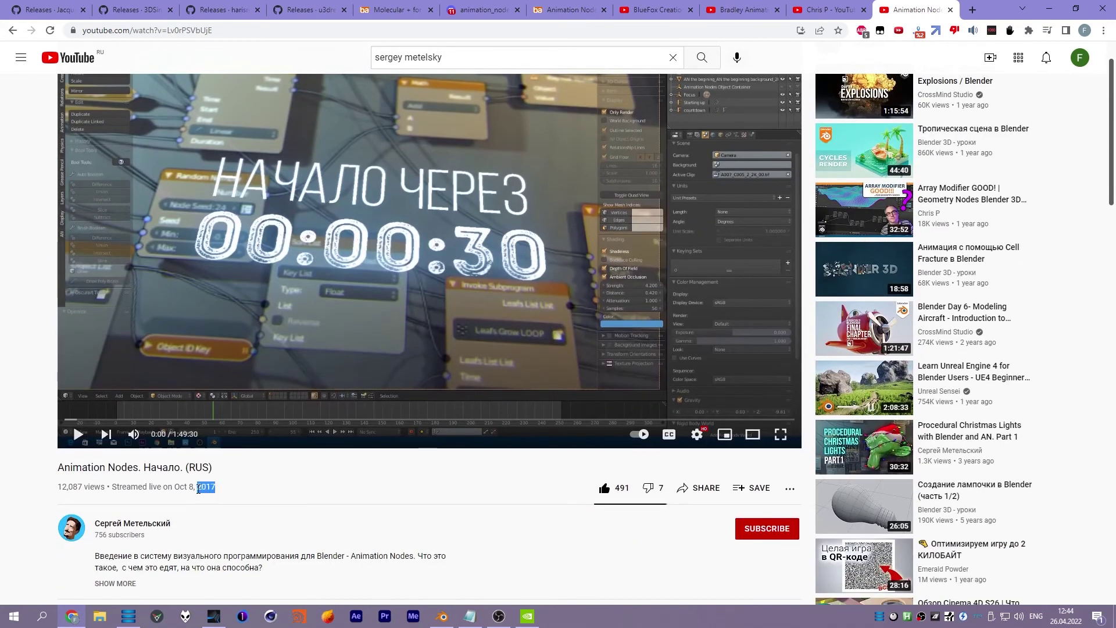
click(236, 490)
scroll(380, 489, up, 1)
- Seek the livestream to 46:00, 55:00, 34:00, 1:04:15 and 1:15:30, then go to Discord
click(372, 478)
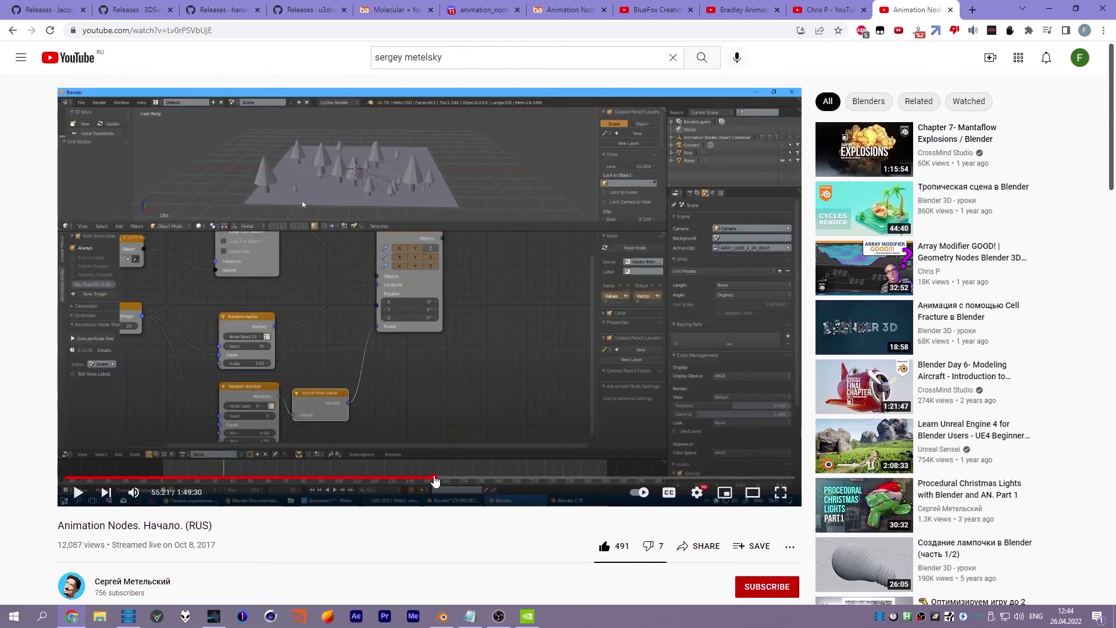
click(435, 477)
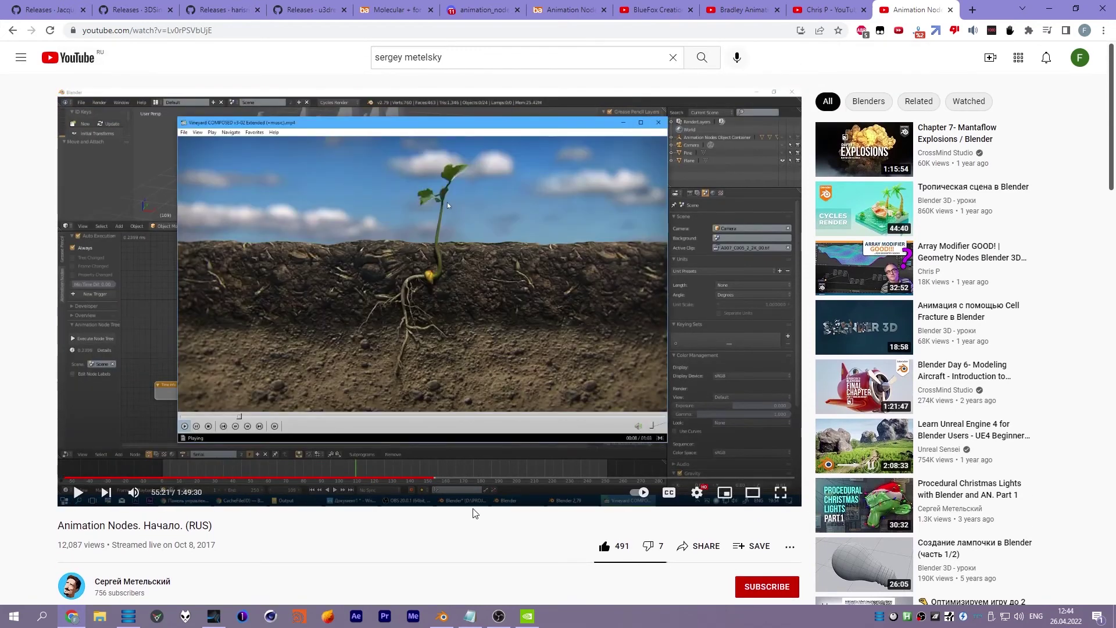
click(292, 477)
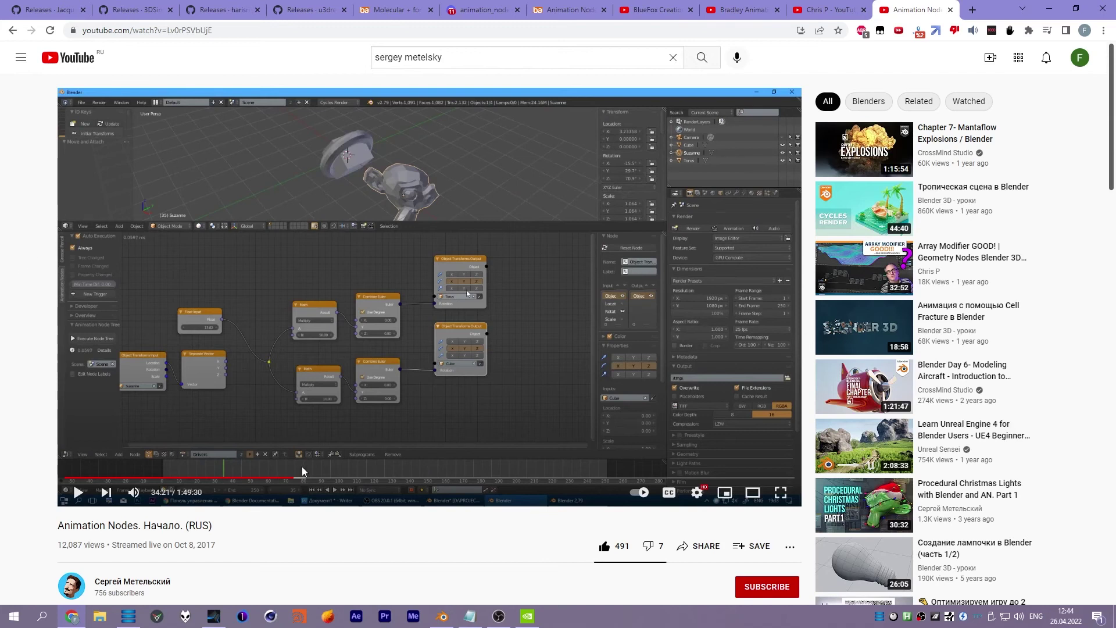
click(493, 479)
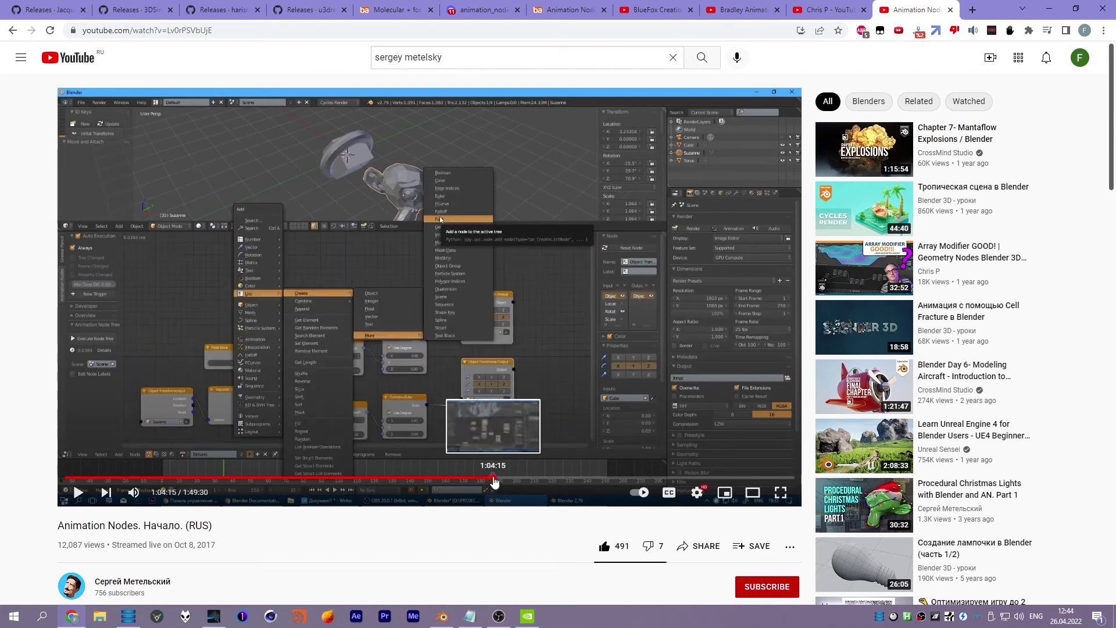
click(567, 479)
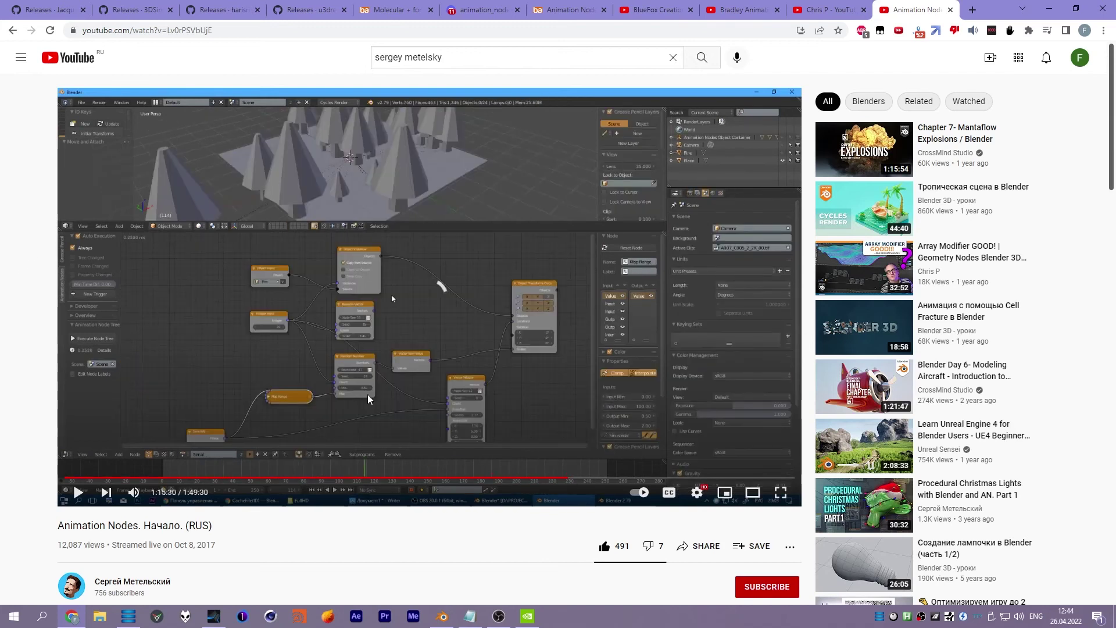
key(ctrl+6)
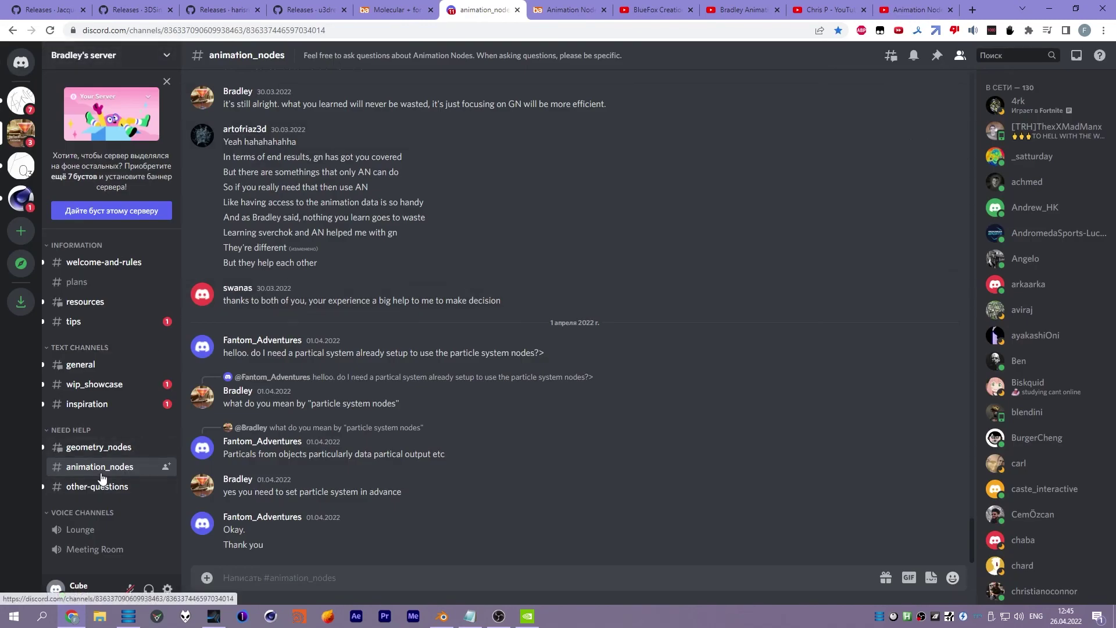
- Peek at #geometry_nodes, return to #animation_nodes, then jump to the Molecular + thread's last post
click(104, 447)
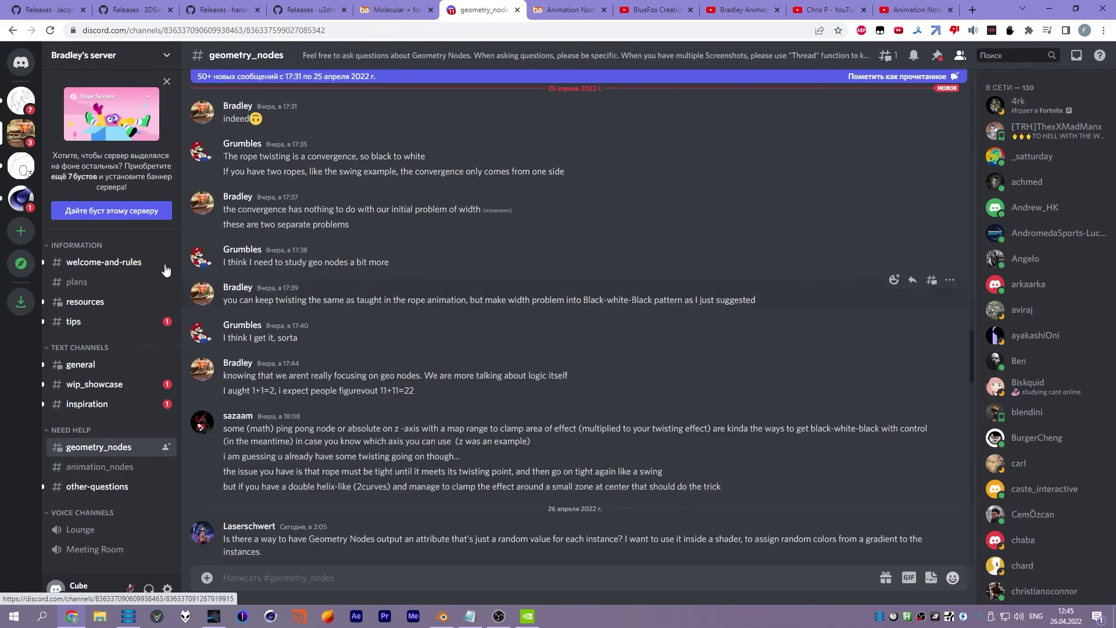
click(110, 468)
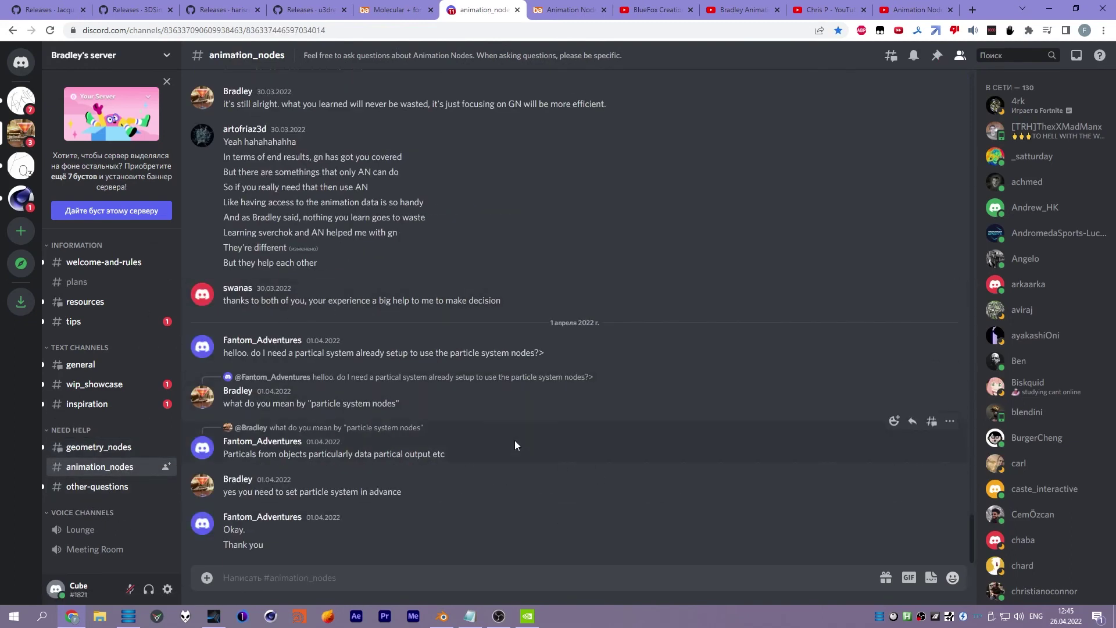
key(ctrl+4)
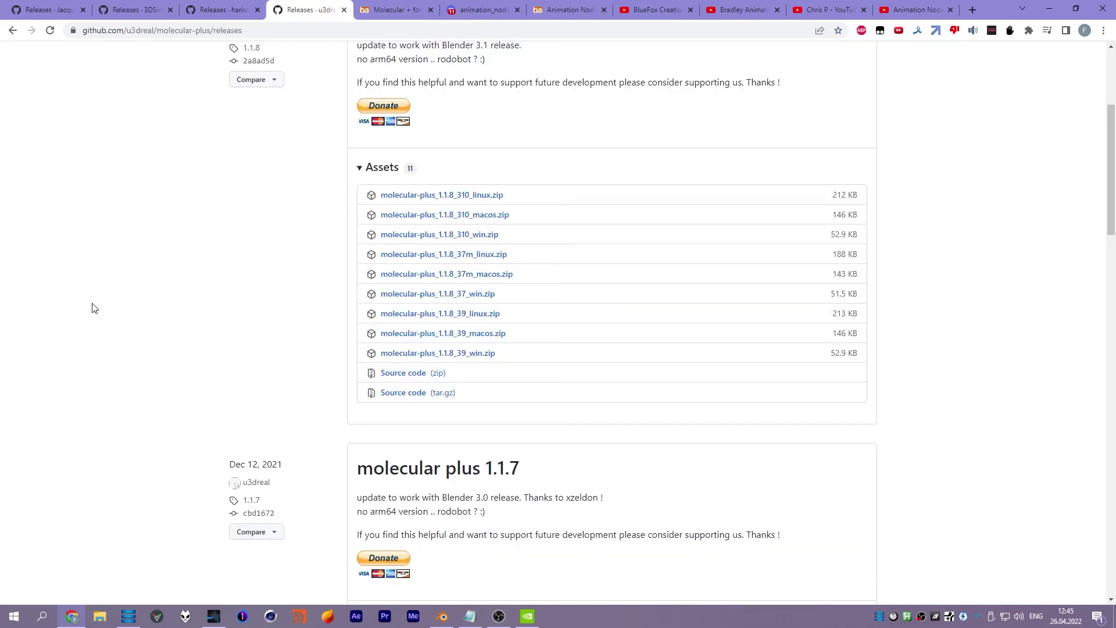
key(ctrl+Tab)
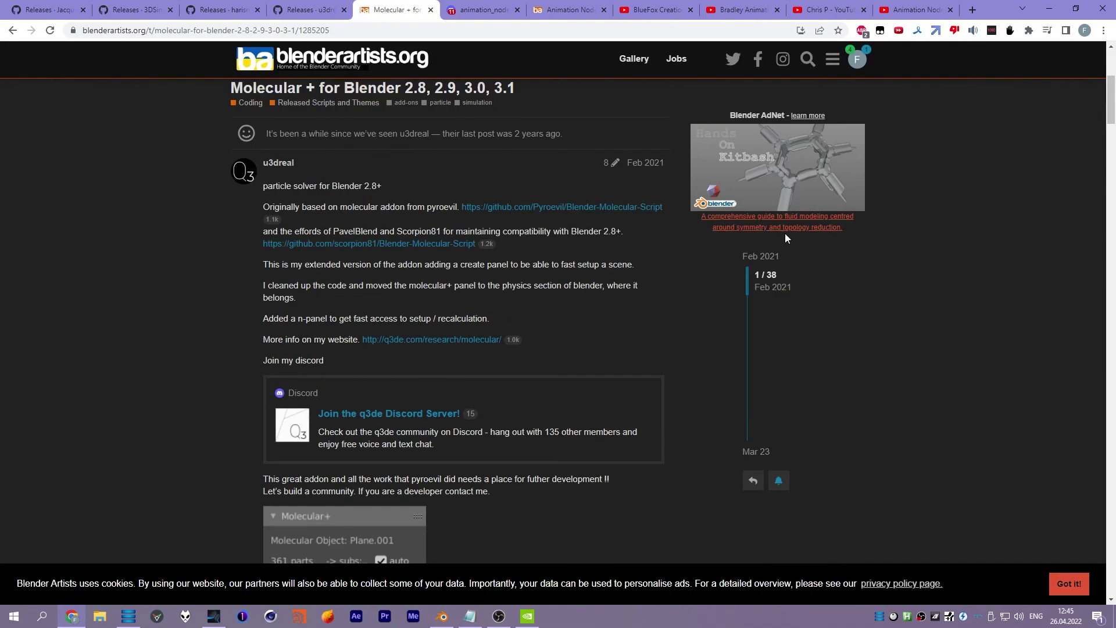
key(End)
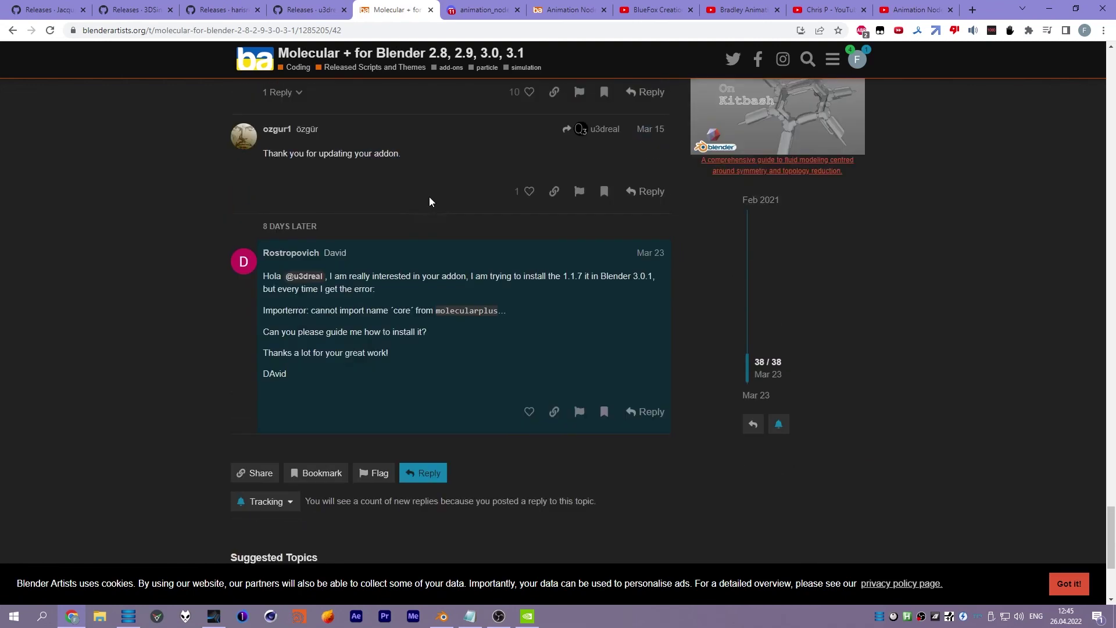
- Browse recent messages in the Discord molecular-plus channel
click(473, 16)
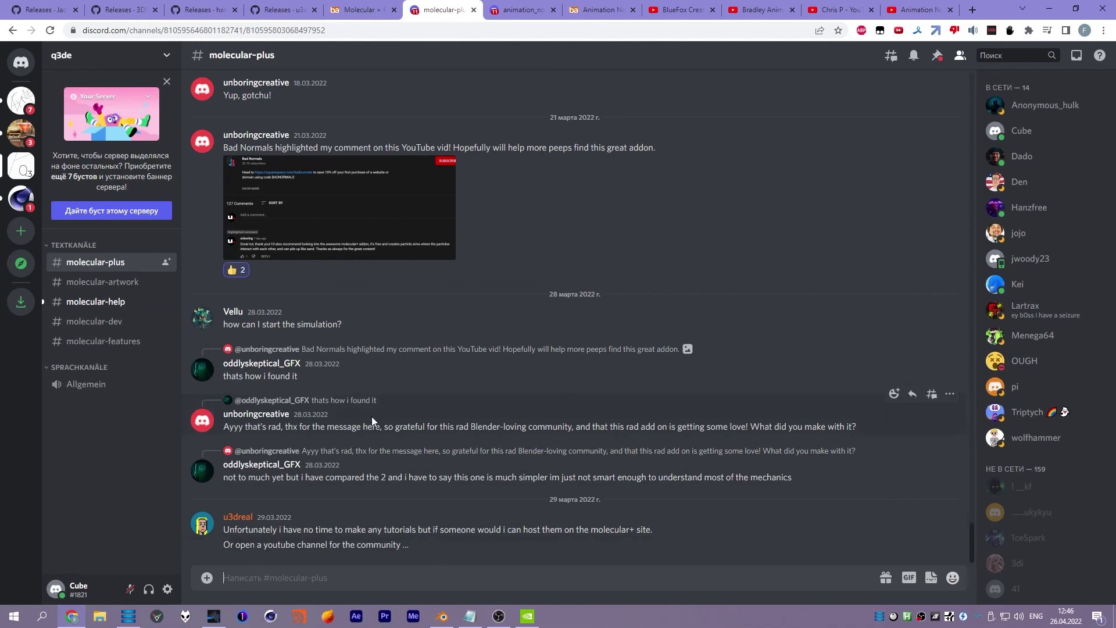
scroll(371, 416, up, 4)
scroll(371, 420, up, 2)
scroll(469, 466, down, 3)
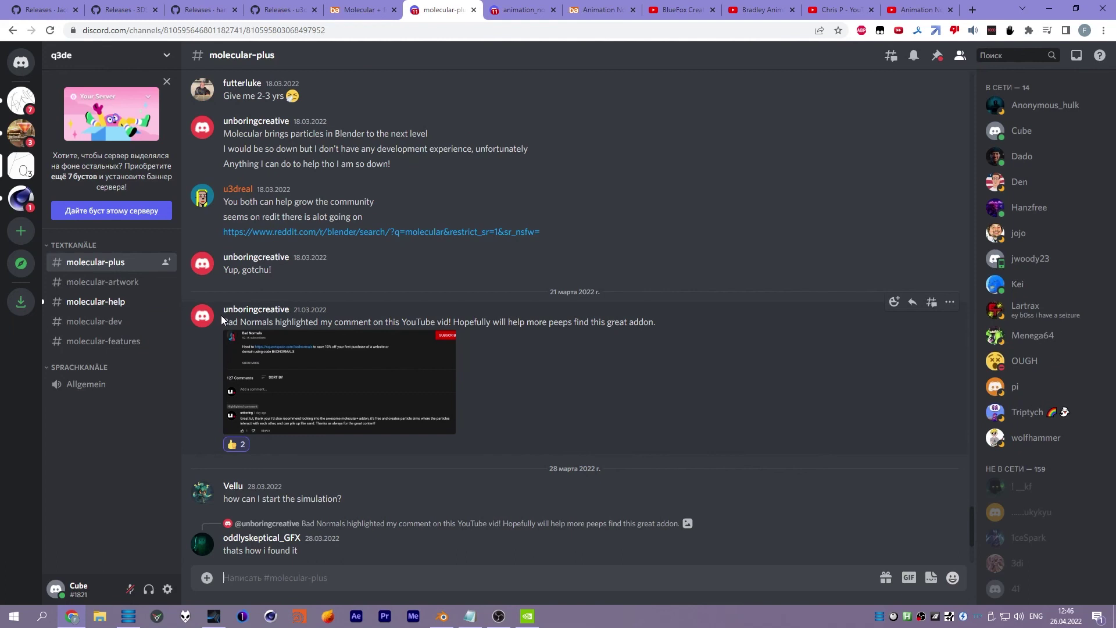
- Reread the Molecular + thread's install error post, then go to the Animation Nodes releases
click(371, 11)
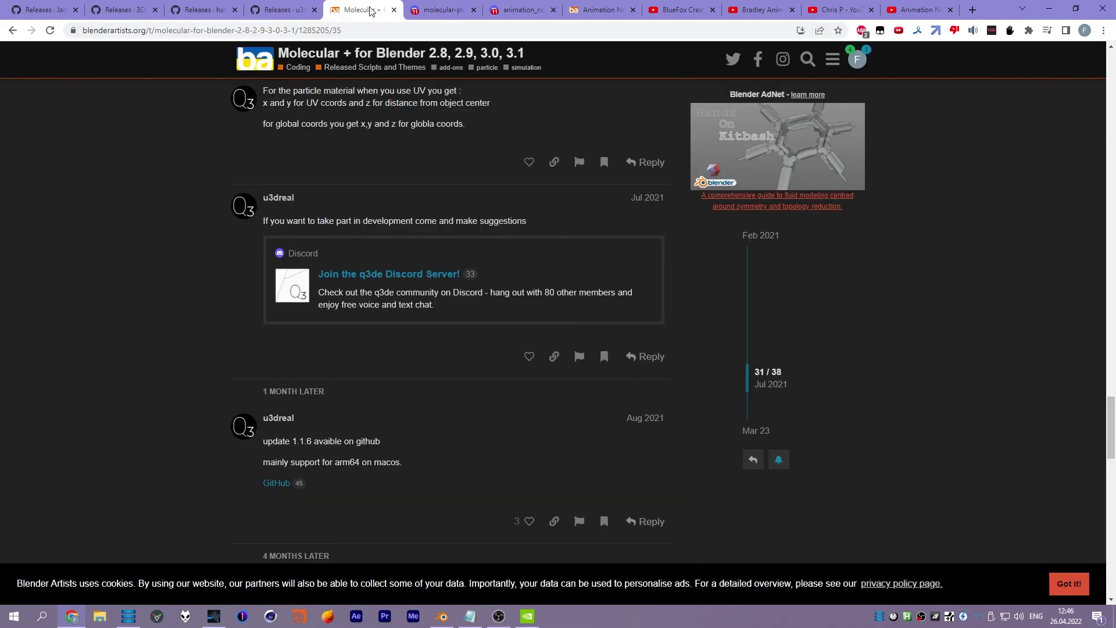
scroll(196, 310, down, 10)
scroll(197, 309, up, 1)
scroll(317, 316, down, 1)
drag(316, 326, 272, 266)
click(538, 184)
scroll(538, 184, up, 1)
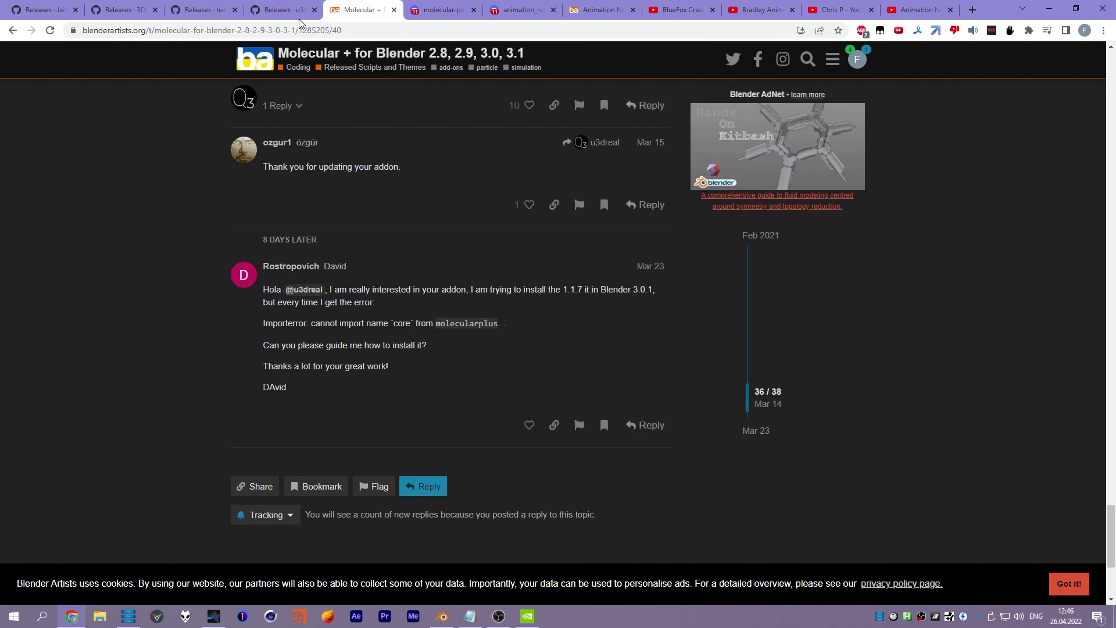
key(ctrl+1)
scroll(219, 348, down, 1)
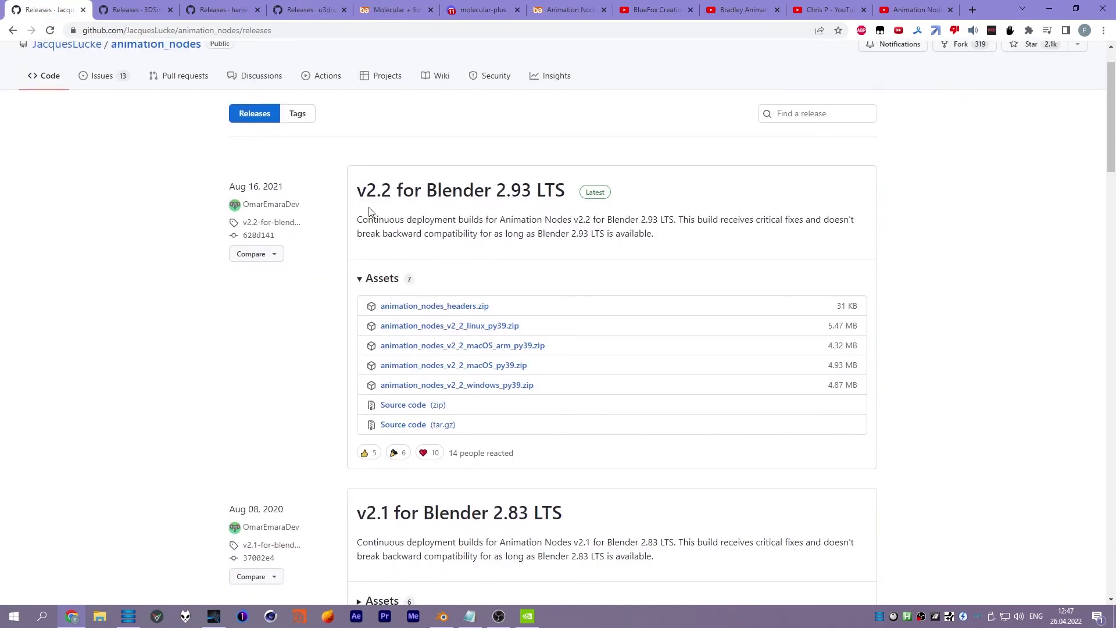
- Scroll past v2.2 and v2.1 to the Latest pre-release's 16 downloadable assets
scroll(340, 224, down, 3)
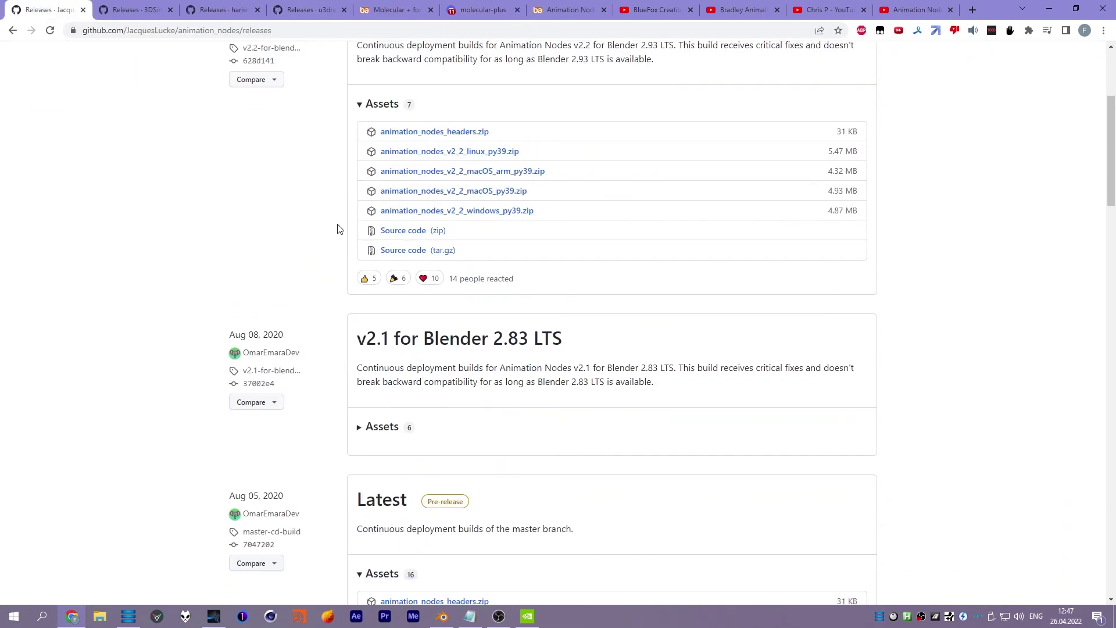
scroll(318, 282, down, 3)
scroll(332, 326, down, 2)
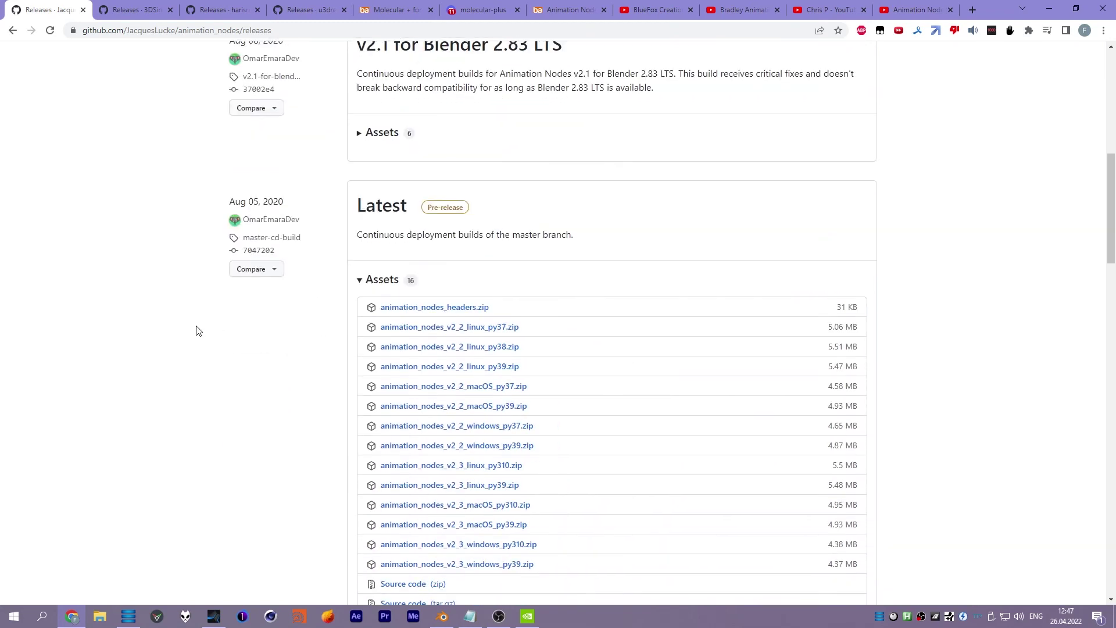
scroll(197, 329, down, 1)
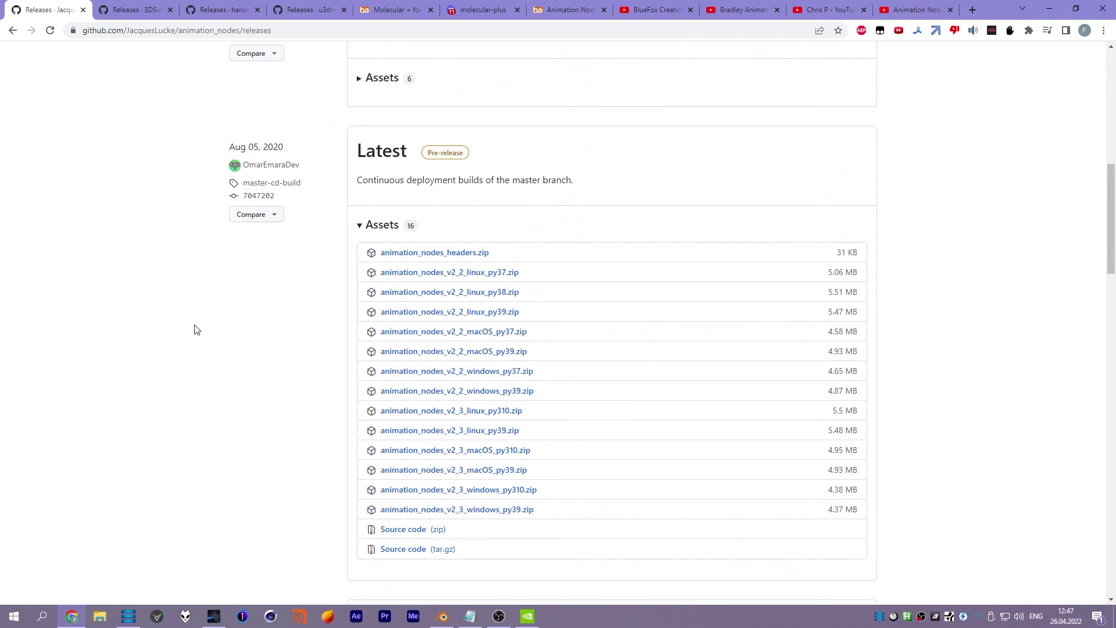